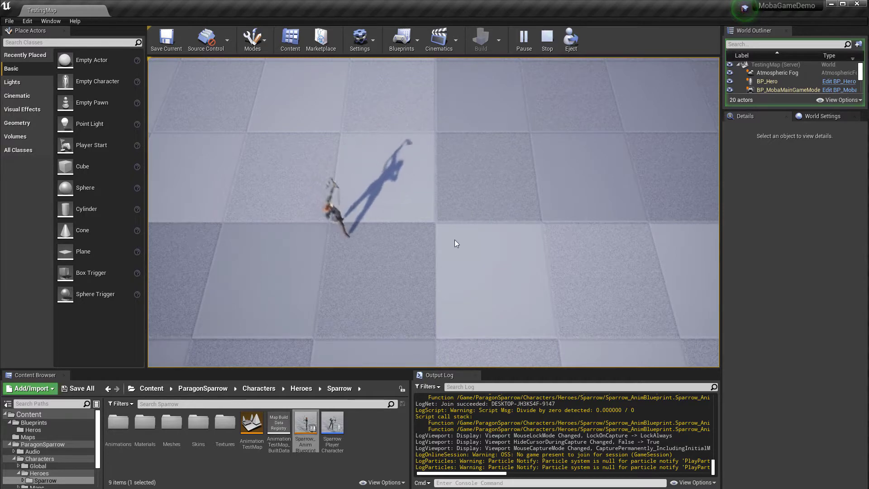
- Test the hero's movement across the floor in the running game and stop the play session
right_click(324, 225)
right_click(466, 254)
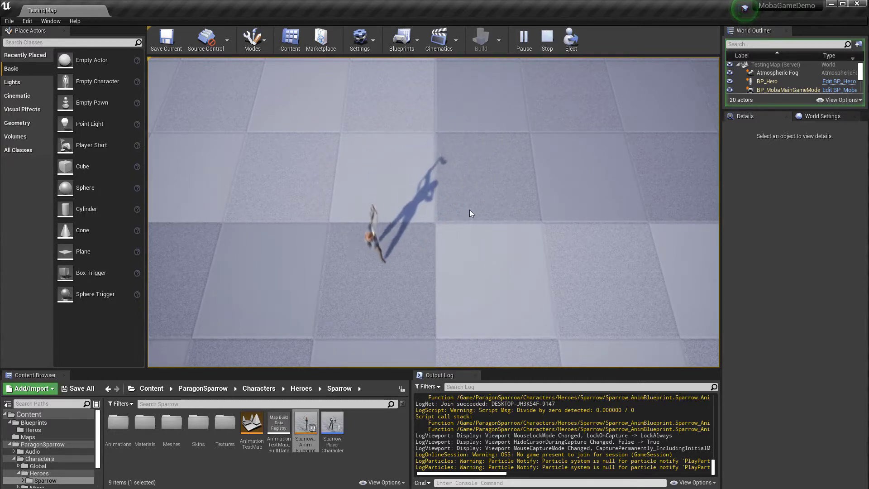
key("Escape")
- Open Sparrow_AnimBlueprint and examine the SaveAttack and ResetCombo notify chains in its event graph
double_click(315, 438)
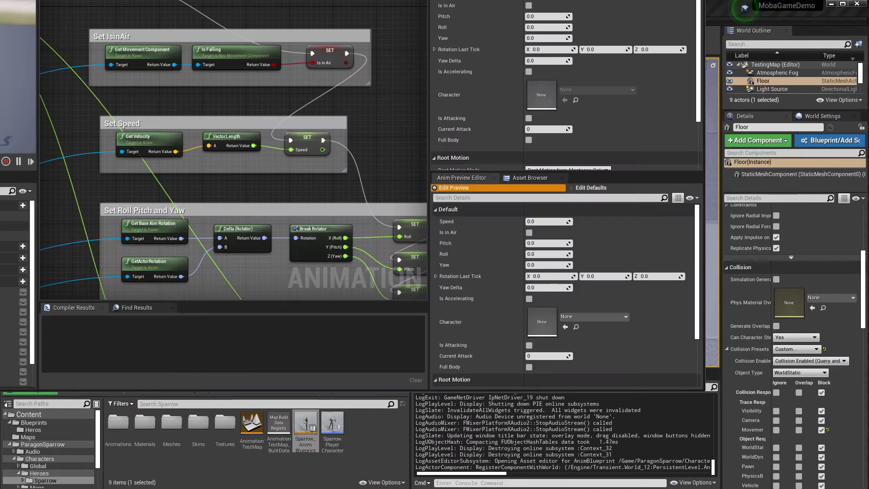
scroll(481, 293, "down", 10)
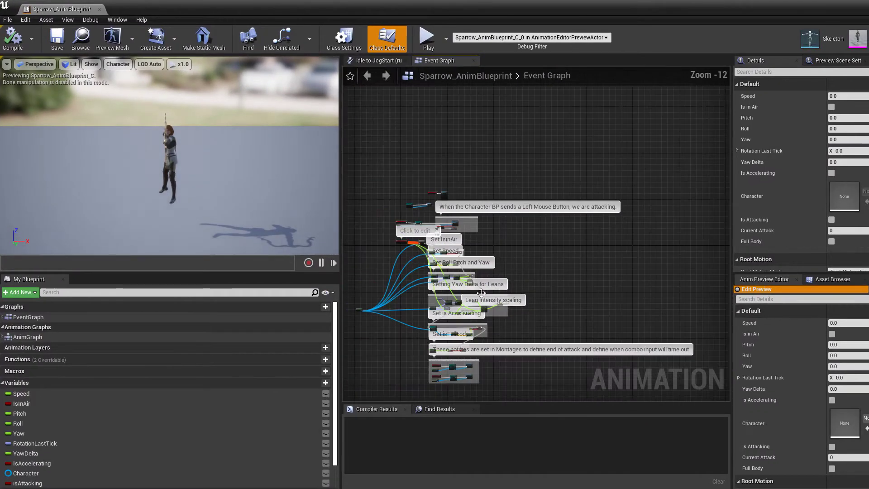
scroll(481, 293, "up", 10)
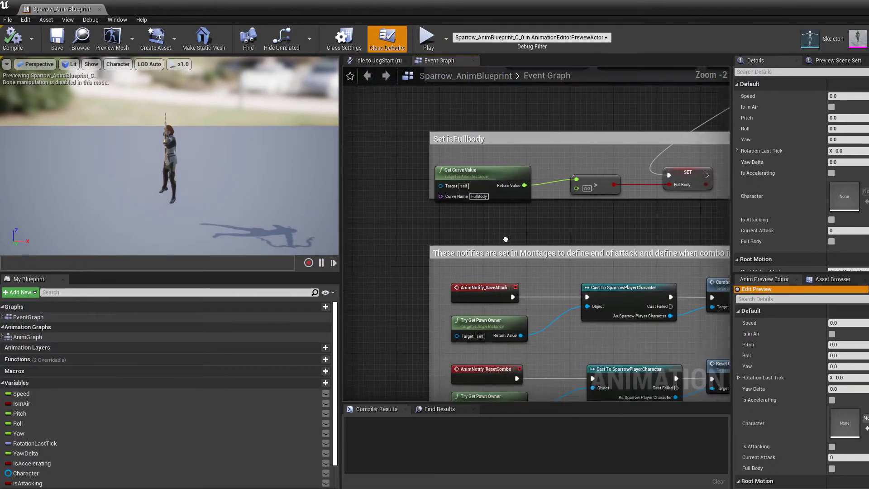
right_click_drag(505, 240, 456, 126)
scroll(438, 180, "up", 2)
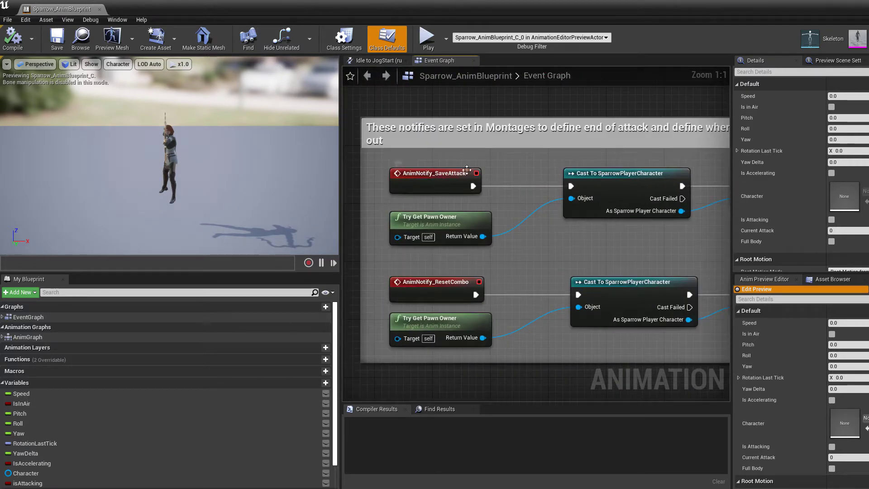
left_click_drag(455, 189, 452, 196)
left_click_drag(516, 274, 421, 309)
right_click_drag(557, 236, 539, 222)
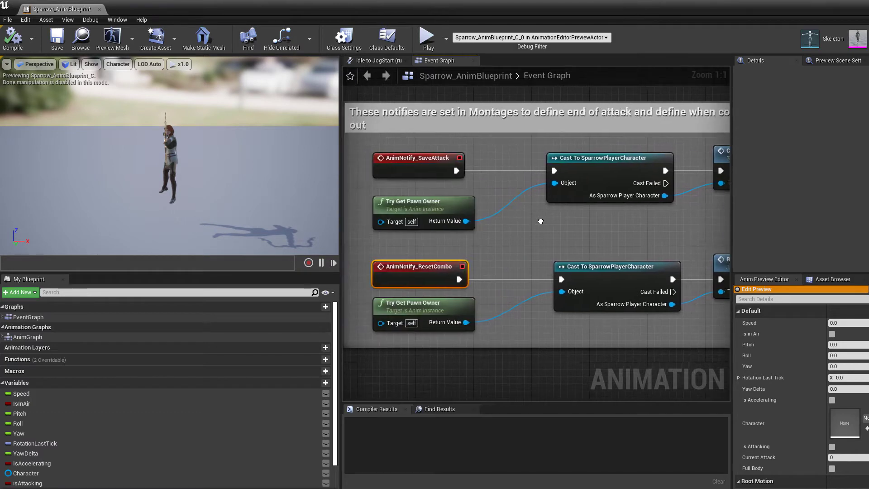
right_click_drag(594, 215, 428, 231)
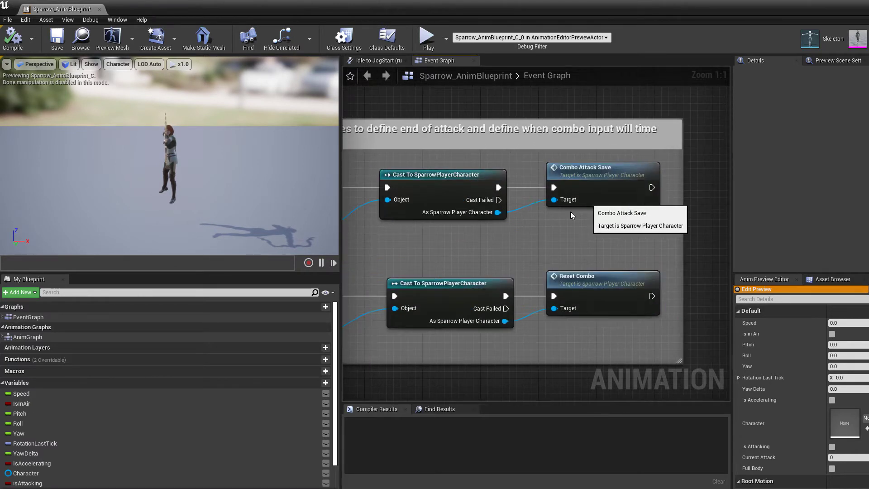
right_click_drag(570, 211, 721, 242)
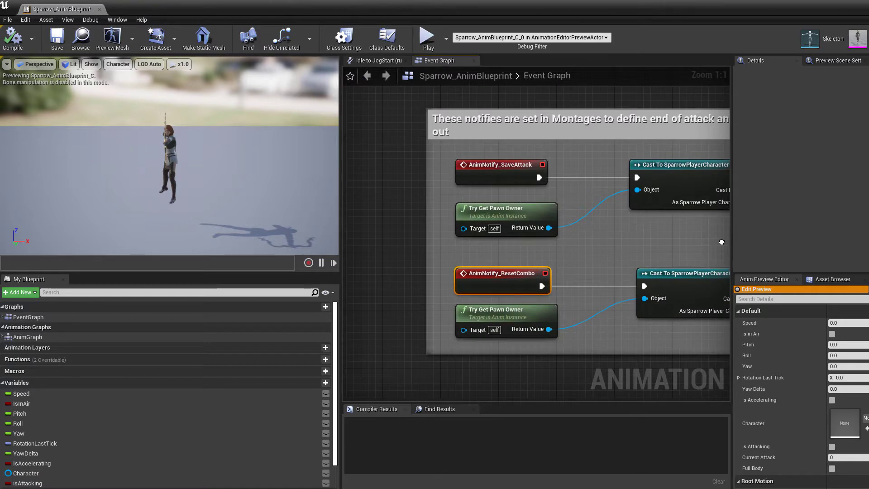
- Move the montage notifies comment group with its nodes further down from the Set isFullbody group
scroll(569, 295, "down", 4)
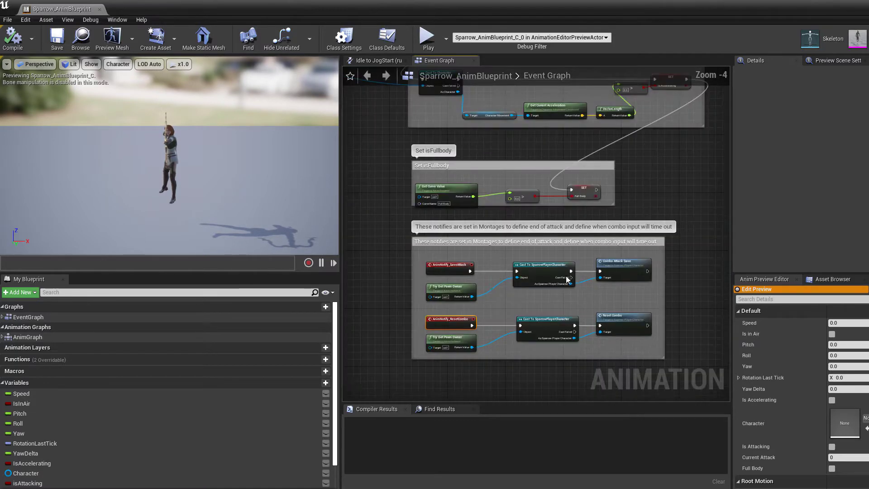
left_click_drag(674, 321, 647, 335)
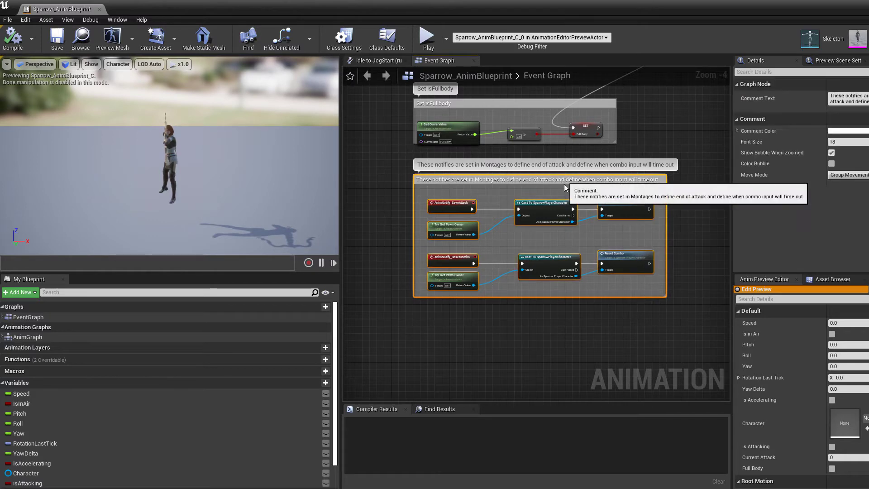
left_click_drag(565, 182, 565, 309)
- Move the Get Curve Value node slightly up so it fits inside the Set isFullbody comment
right_click_drag(551, 233, 551, 347)
scroll(466, 219, "up", 3)
scroll(538, 221, "up", 1)
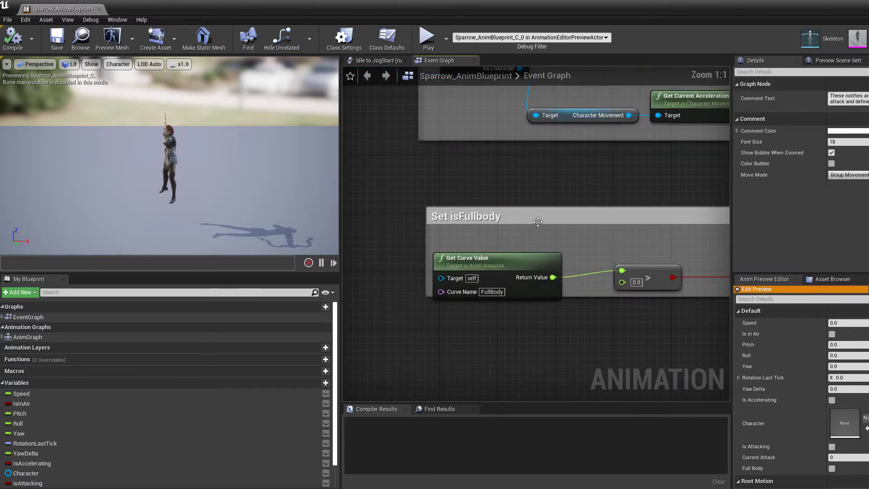
left_click(526, 262)
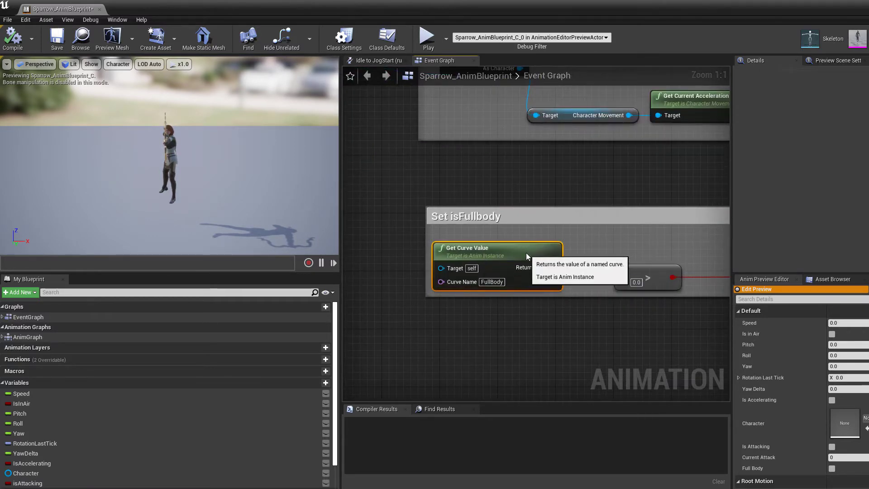
- Review the upper part of the event graph, including the attack, air, speed and rotation groups
scroll(527, 271, "down", 6)
right_click_drag(510, 275, 501, 308)
scroll(461, 231, "down", 4)
scroll(534, 134, "up", 3)
right_click_drag(534, 134, 567, 227)
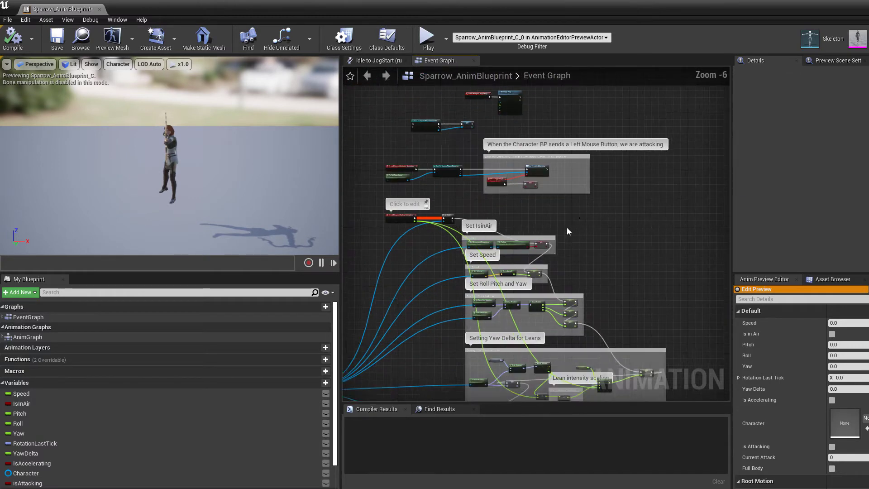
right_click_drag(368, 100, 492, 115)
right_click_drag(601, 81, 525, 84)
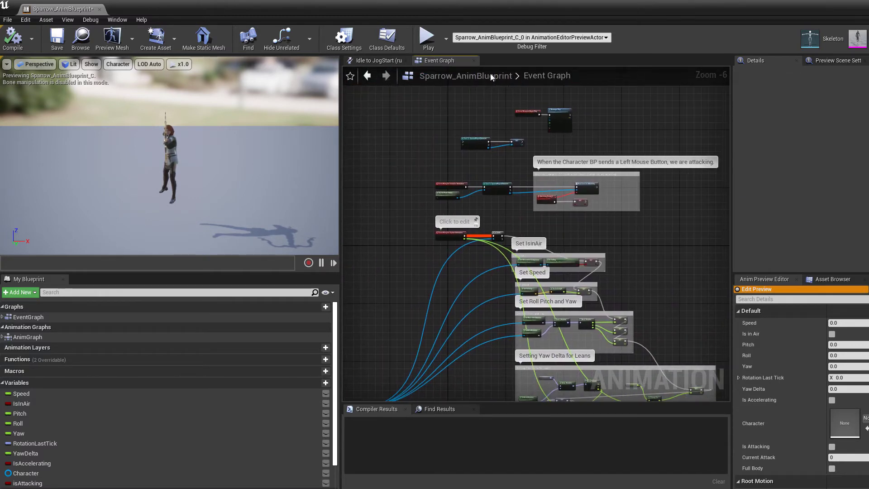
- Place the Result node beside the AND node in the Idle to JogStart transition rule
left_click(382, 60)
scroll(588, 317, "up", 3)
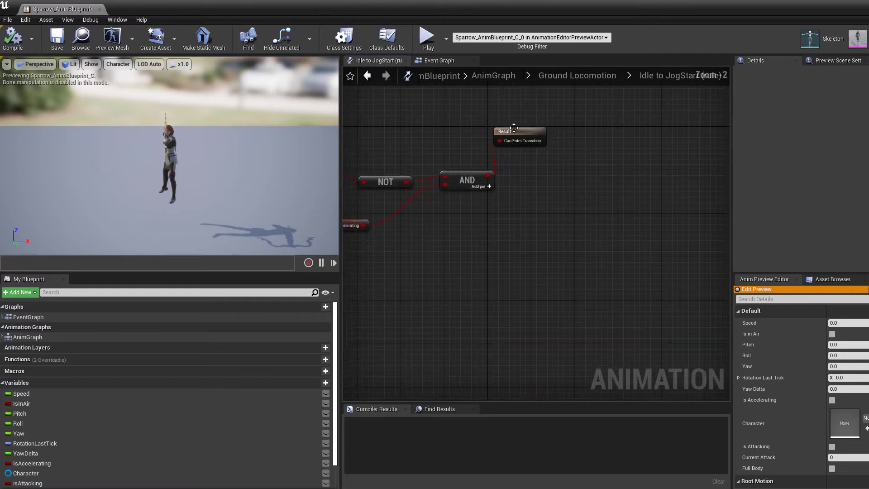
left_click_drag(527, 127, 546, 171)
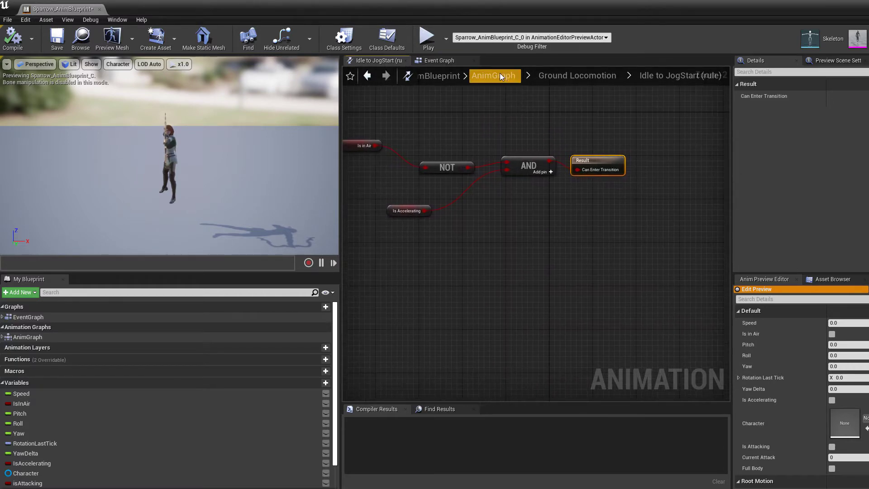
- Examine the AnimGraph's locomotion, aim offset, upper body and foot IK groups, and close the animation blueprint editor
left_click(493, 75)
right_click_drag(524, 147, 567, 117)
scroll(559, 130, "up", 5)
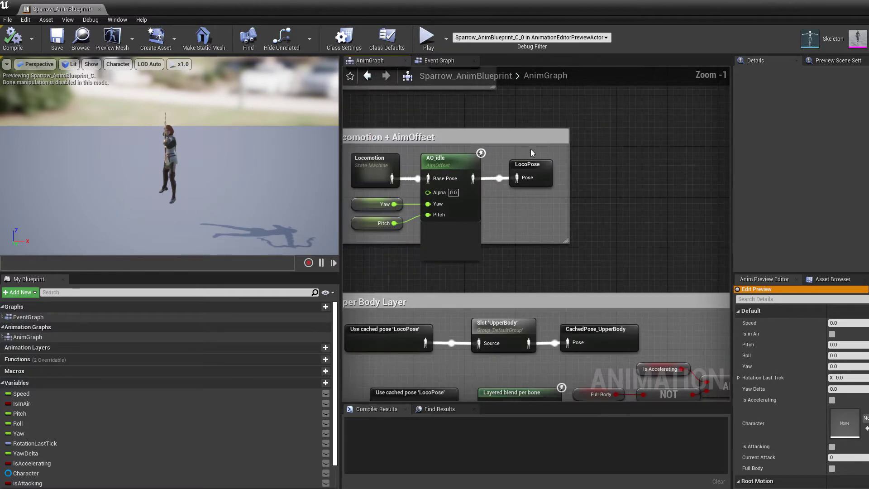
right_click_drag(568, 201, 612, 275)
right_click_drag(554, 187, 570, 303)
scroll(571, 303, "down", 8)
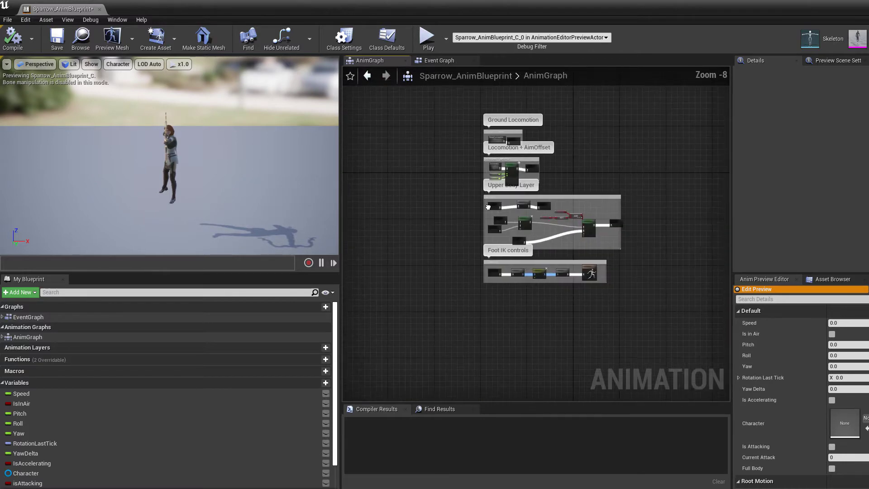
right_click_drag(615, 127, 649, 174)
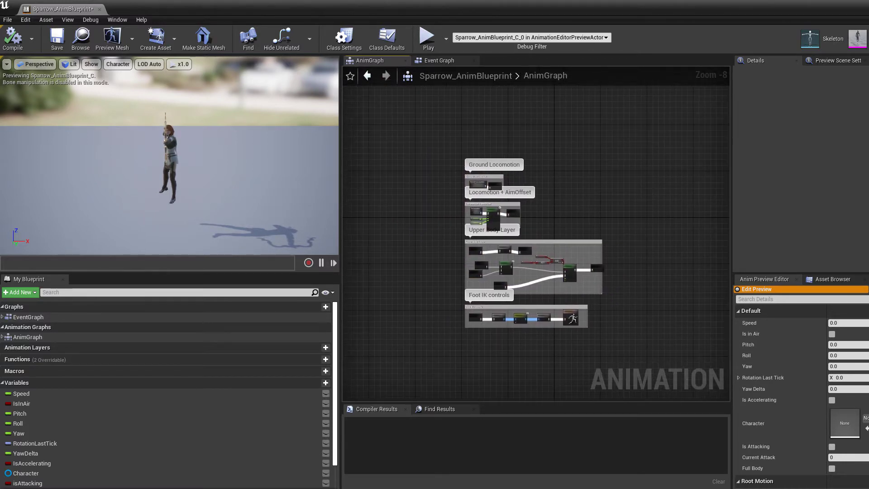
left_click_drag(865, 5, 700, 20)
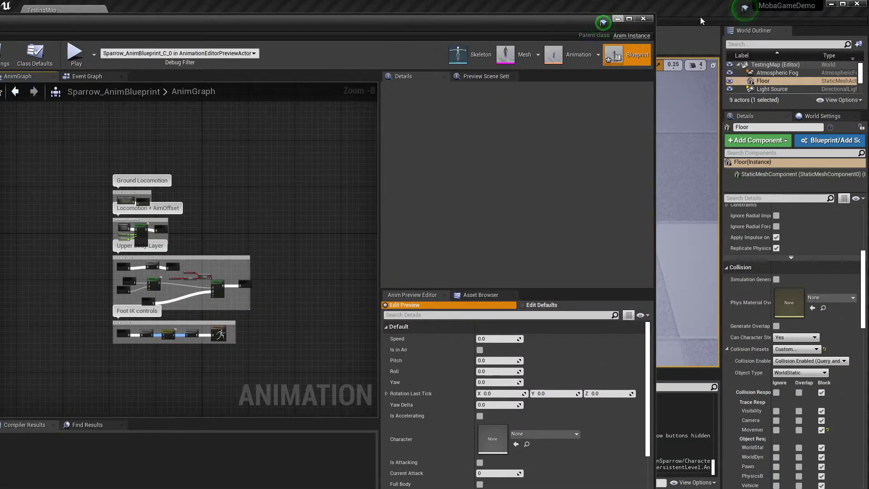
left_click(642, 18)
- Create a new folder named Sparow inside Blueprints/Heros
left_click(33, 429)
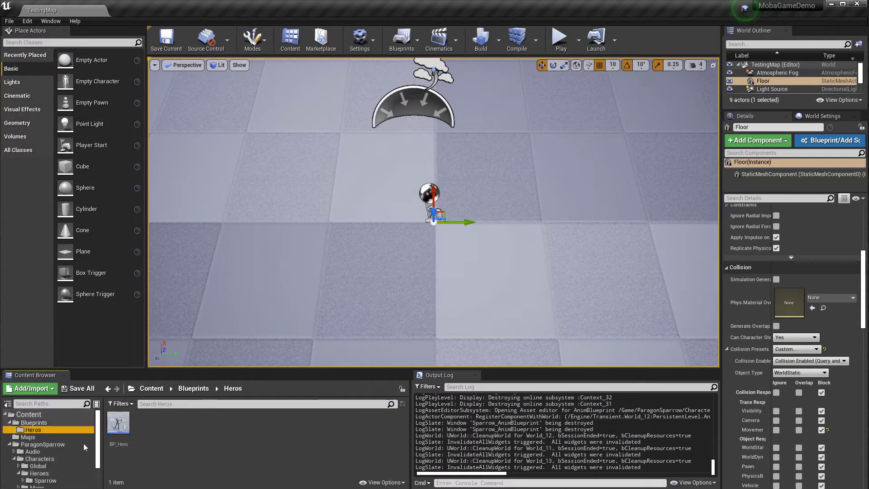
right_click(164, 440)
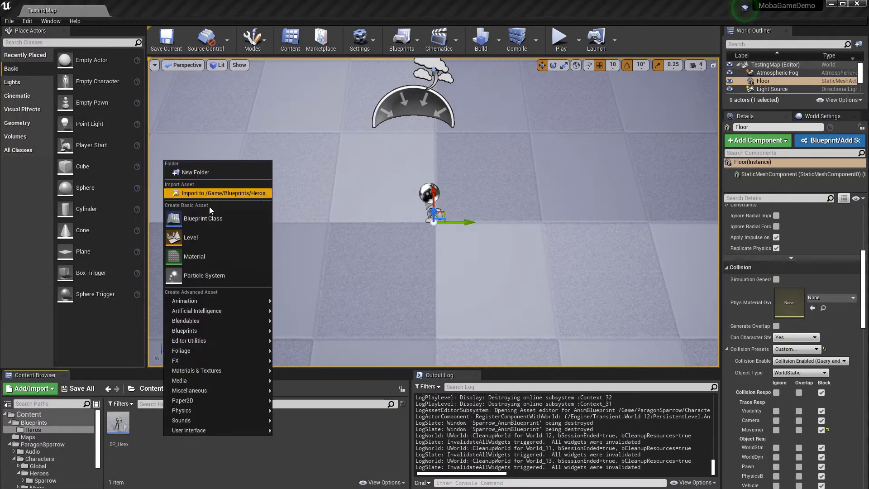
left_click(142, 455)
right_click(145, 438)
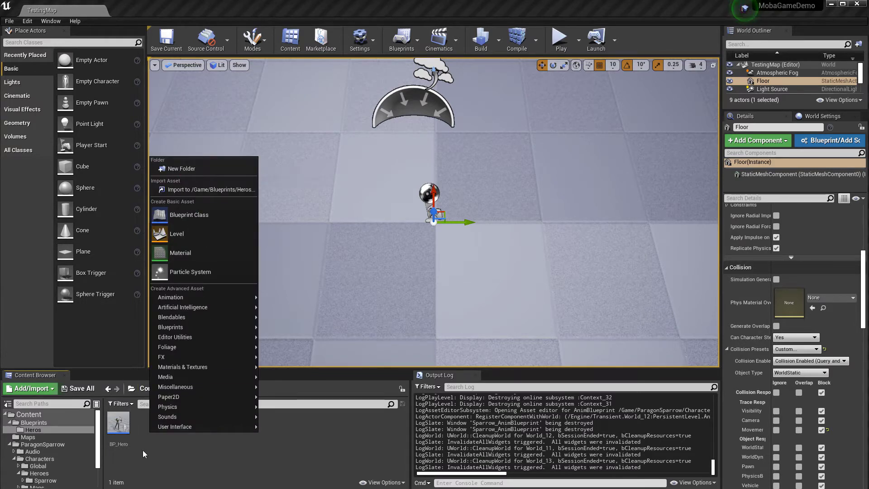
left_click(206, 169)
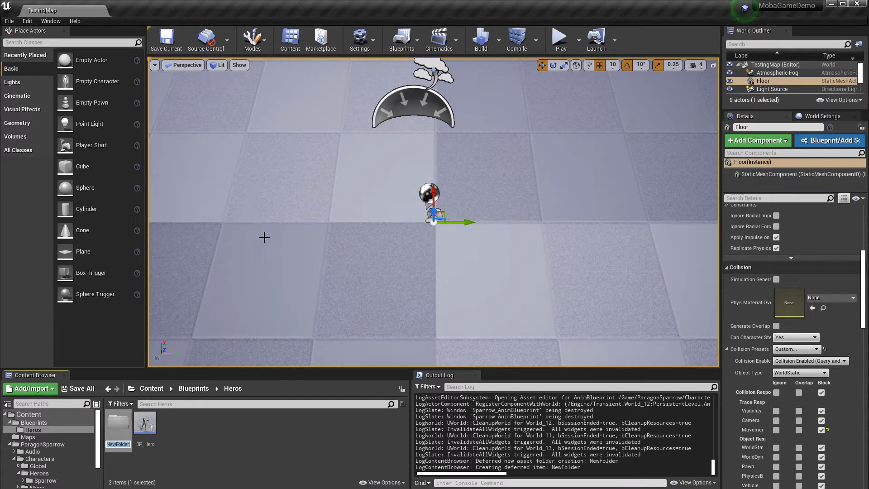
type("Sparow")
key("Return")
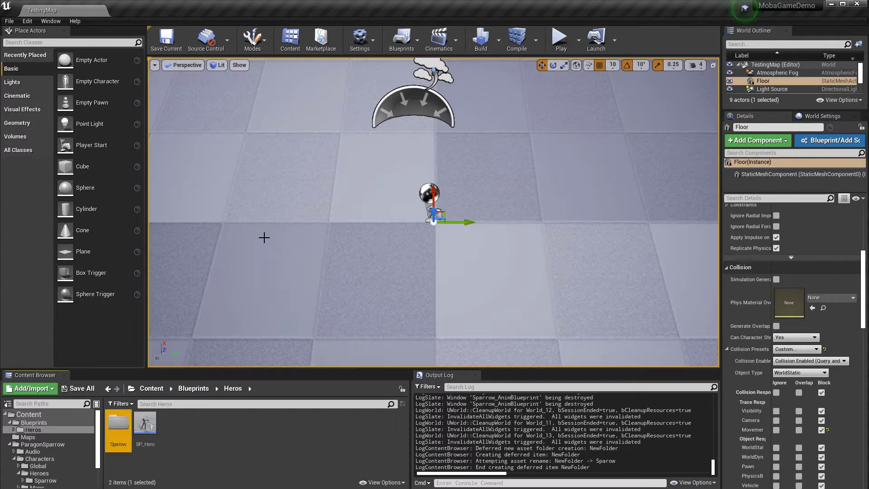
- Create a child blueprint class of BP_Hero named Sparow and move it into the Sparow folder
left_click(139, 432)
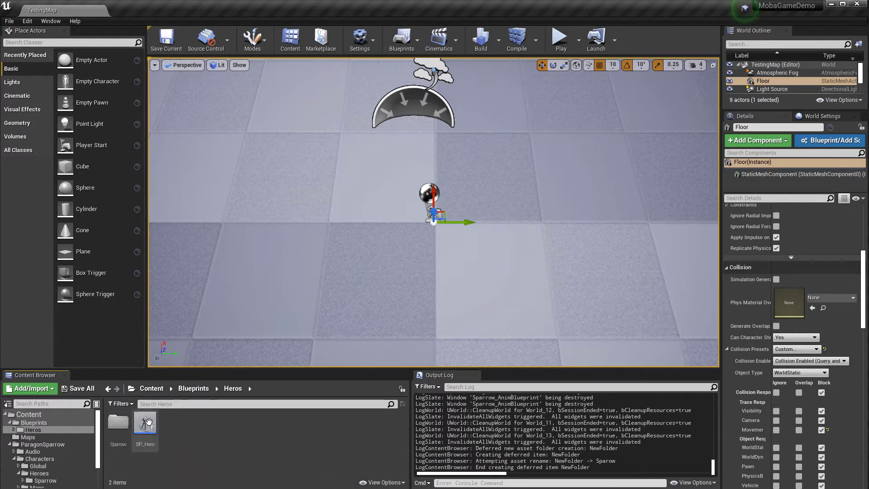
left_click(147, 423)
right_click(149, 422)
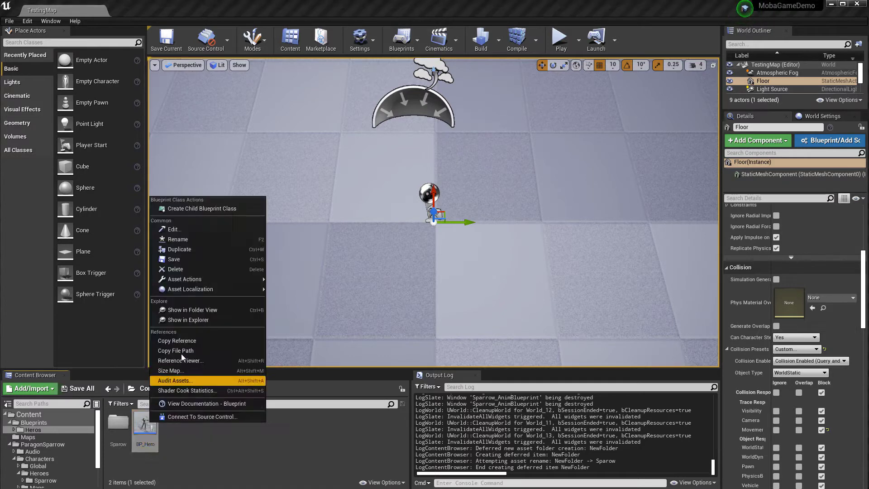
left_click(210, 208)
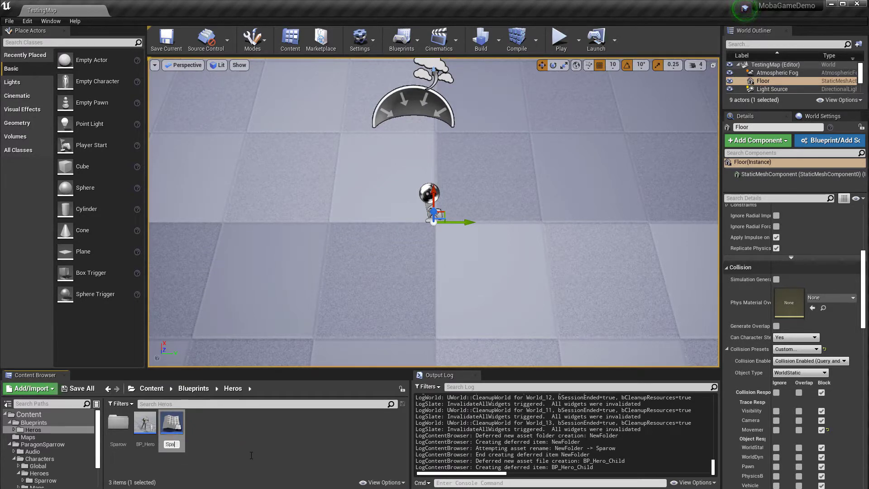
type("Sparow")
key("Return")
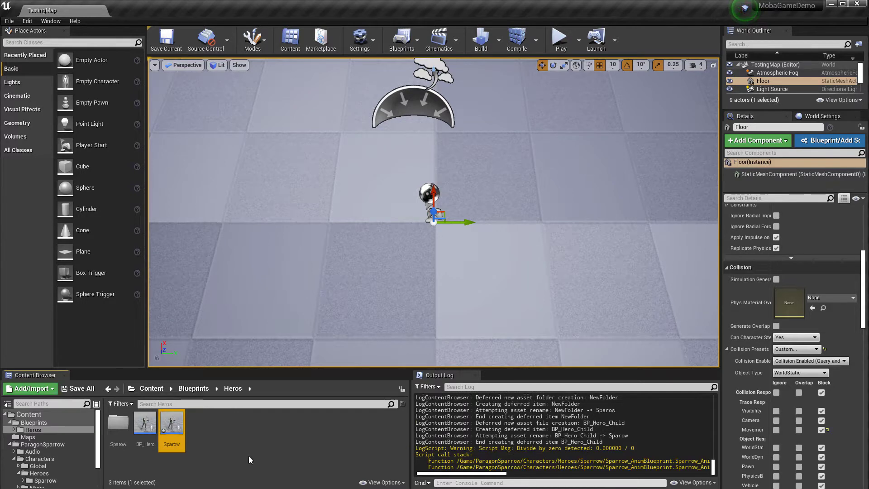
left_click_drag(172, 428, 120, 427)
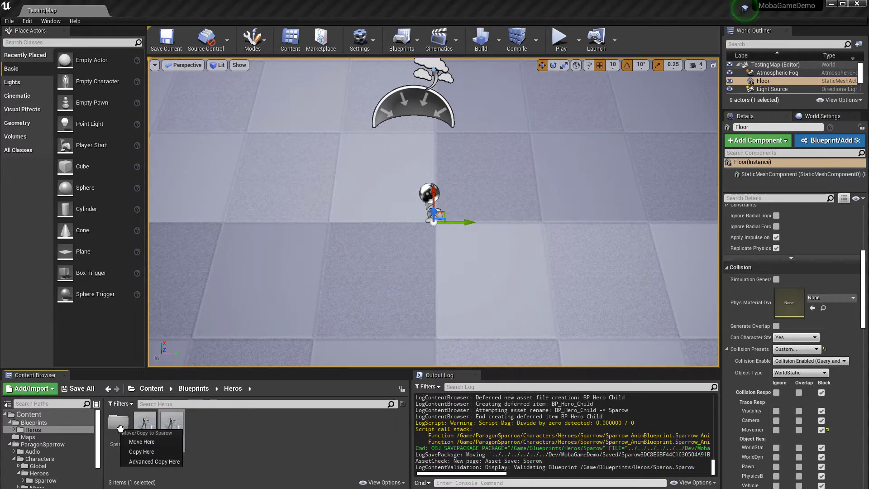
left_click(142, 441)
- Create an animation blueprint targeting Sparrow_Skeleton inside the Heros/Sparow folder
double_click(118, 421)
right_click(169, 440)
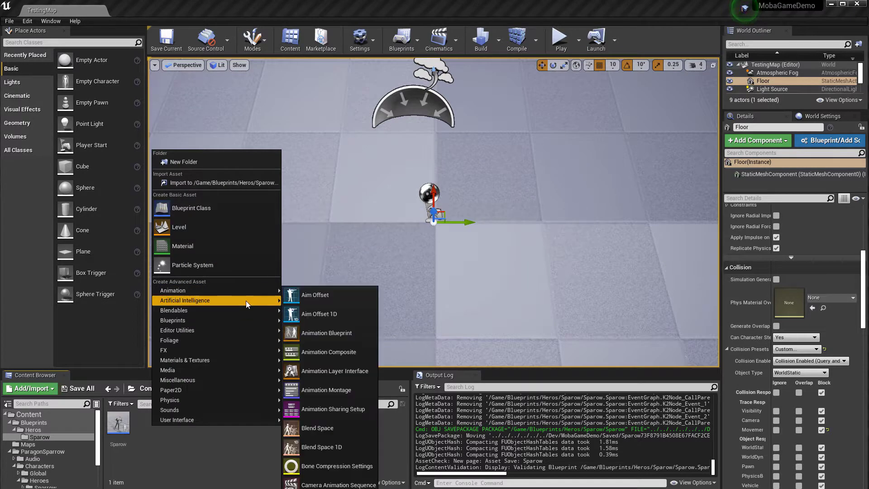
mouse_move(233, 289)
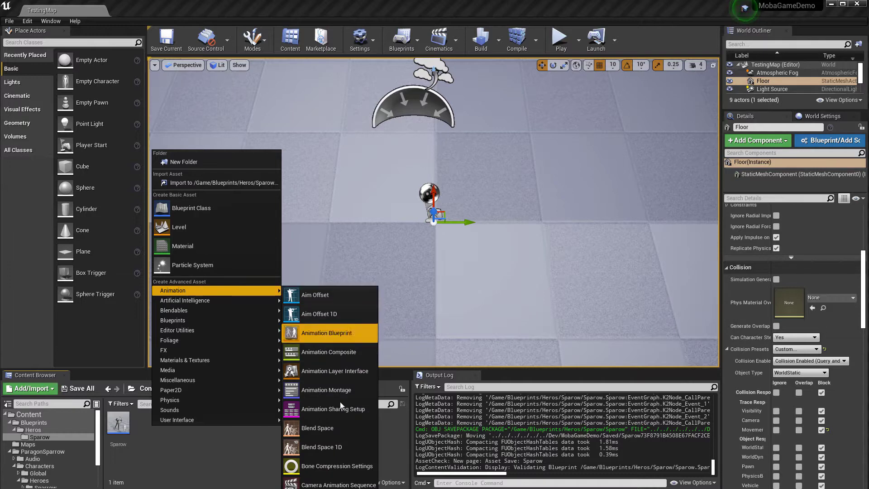
left_click(340, 335)
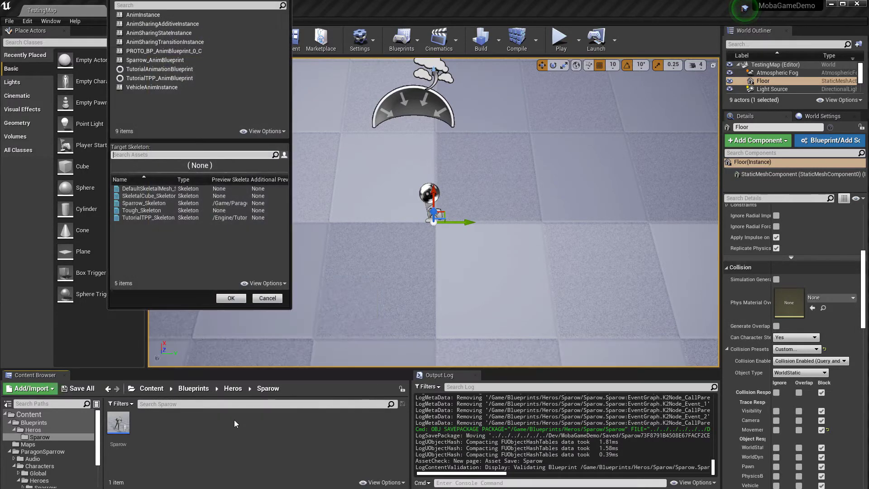
left_click(149, 202)
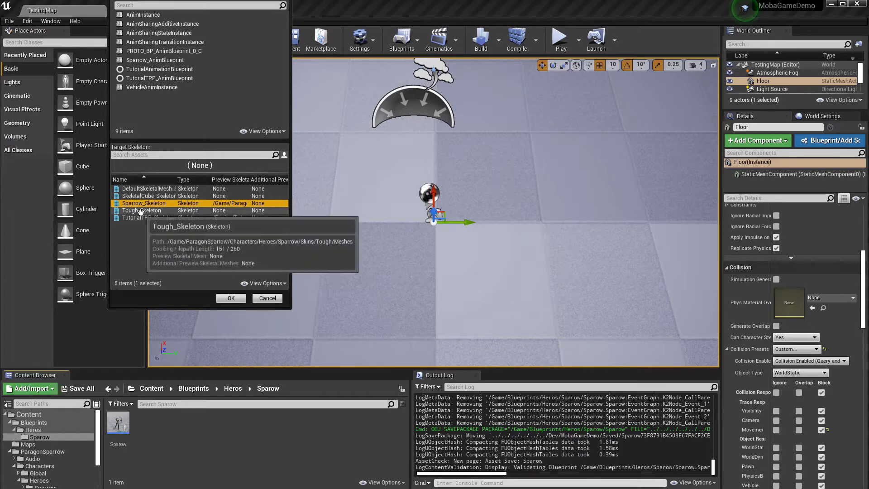
left_click(229, 298)
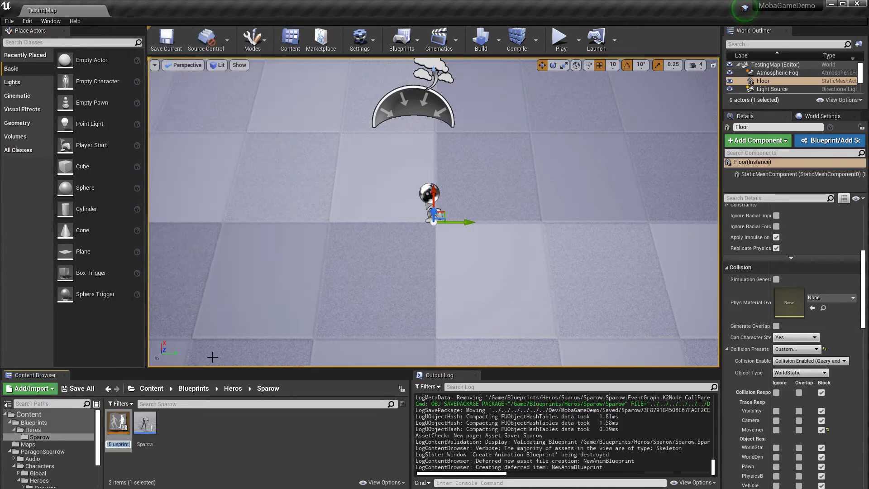
- Name the new animation blueprint AnimBP_Sparow
type("Sp")
key("BackSpace")
key("BackSpace")
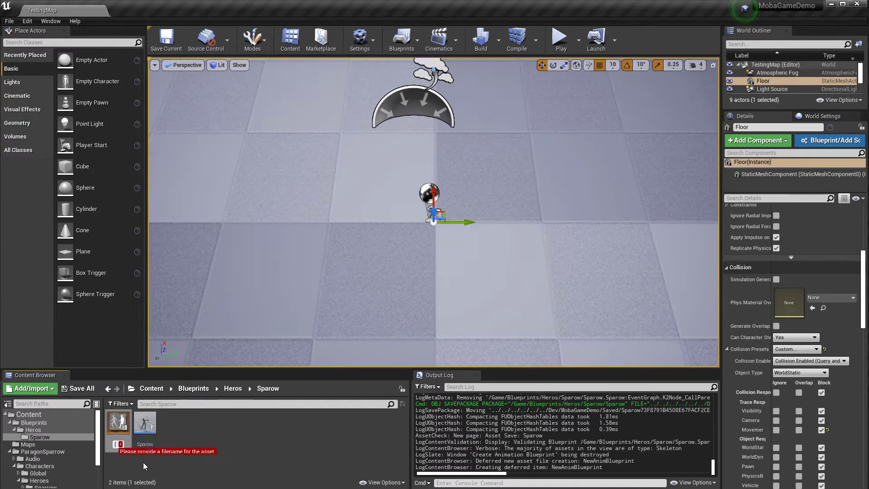
type("AnimB")
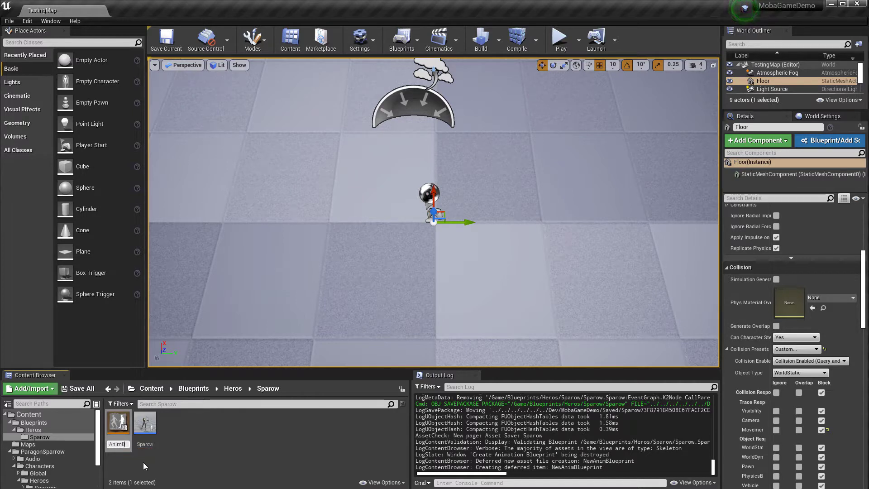
type("P_Sparow")
key("Return")
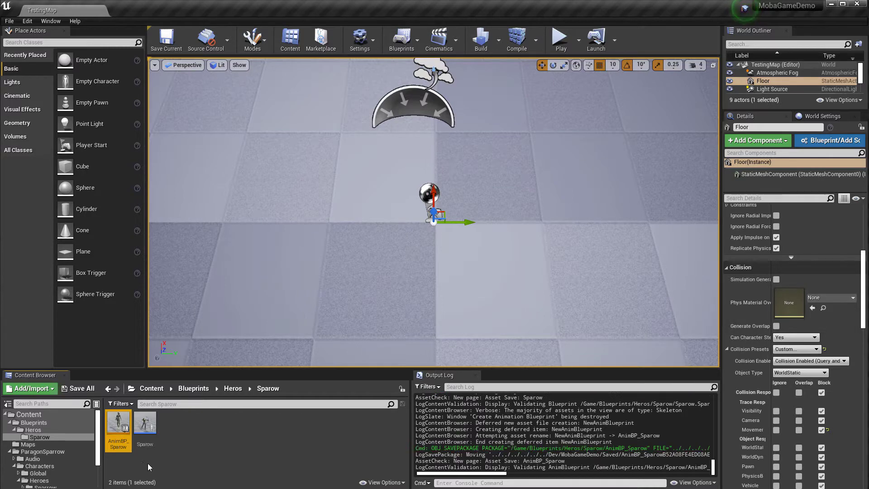
left_click(148, 461)
- Open the Sparow blueprint and set its mesh's Anim Class to AnimBP_Sparow
double_click(144, 423)
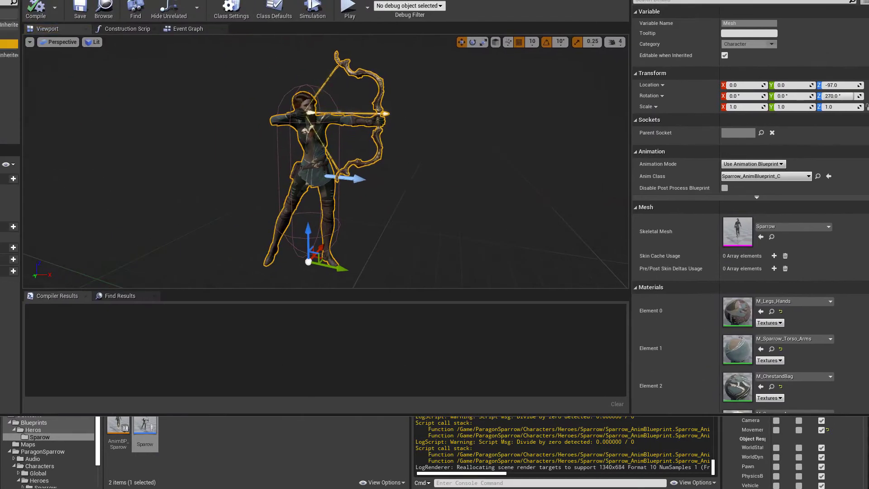
left_click_drag(0, 0, 293, 48)
left_click_drag(497, 48, 502, 55)
left_click_drag(515, 67, 333, 36)
left_click(655, 249)
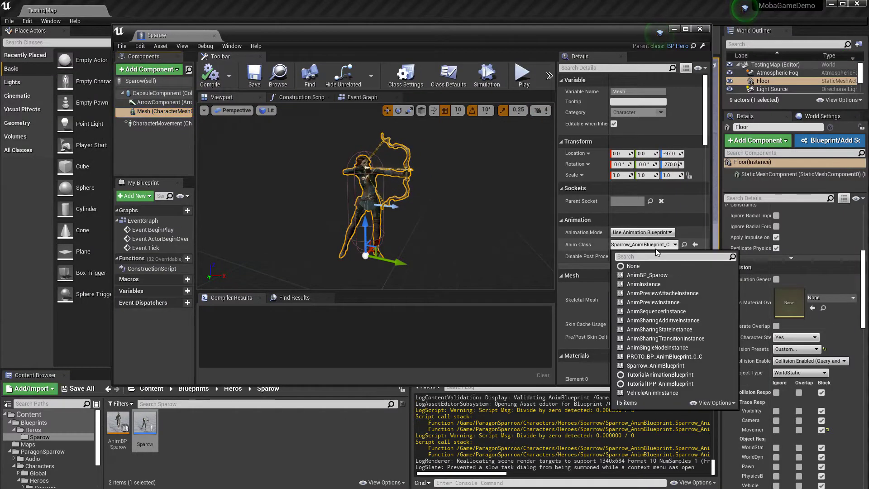
left_click(723, 279)
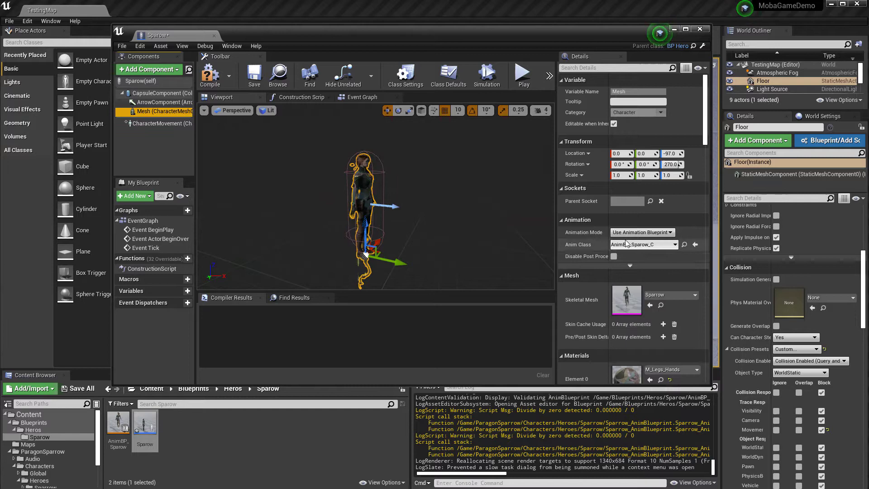
- Compile and save the Sparow blueprint, inspect the character in its viewport, and close the editor
left_click(210, 75)
left_click(254, 75)
scroll(398, 199, "up", 3)
right_click_drag(399, 199, 289, 199)
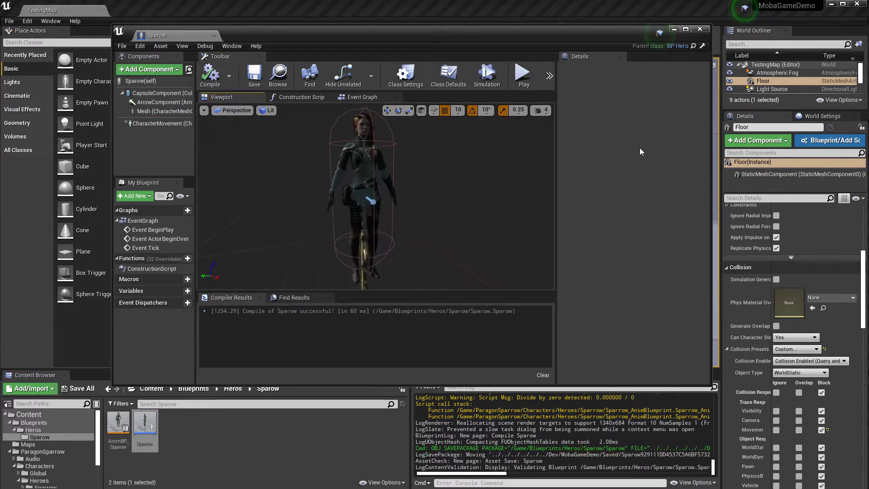
left_click(700, 29)
- Open AnimBP_Sparow on its Event Graph and widen the editor window and graph area
double_click(118, 422)
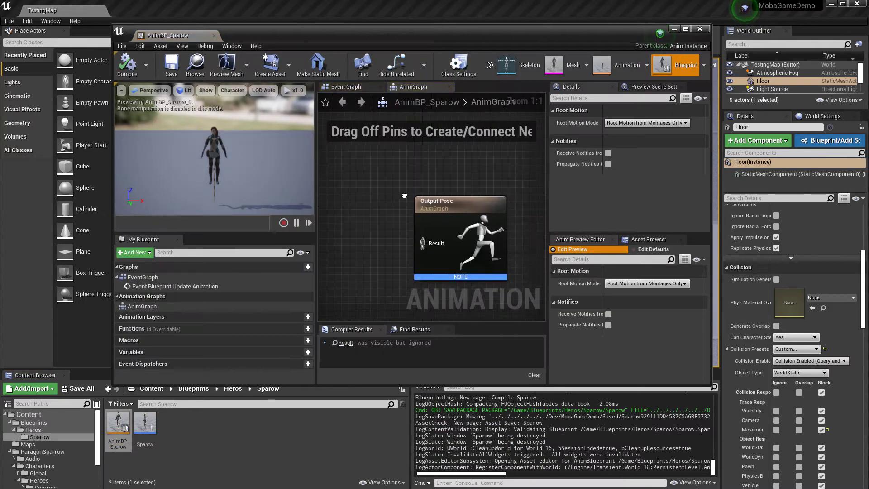
right_click_drag(404, 196, 451, 187)
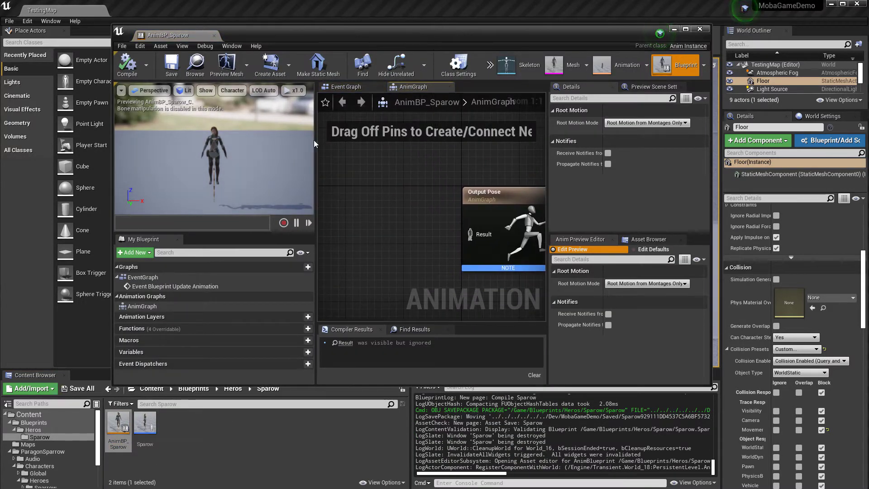
left_click_drag(314, 139, 254, 140)
right_click_drag(288, 186, 335, 207)
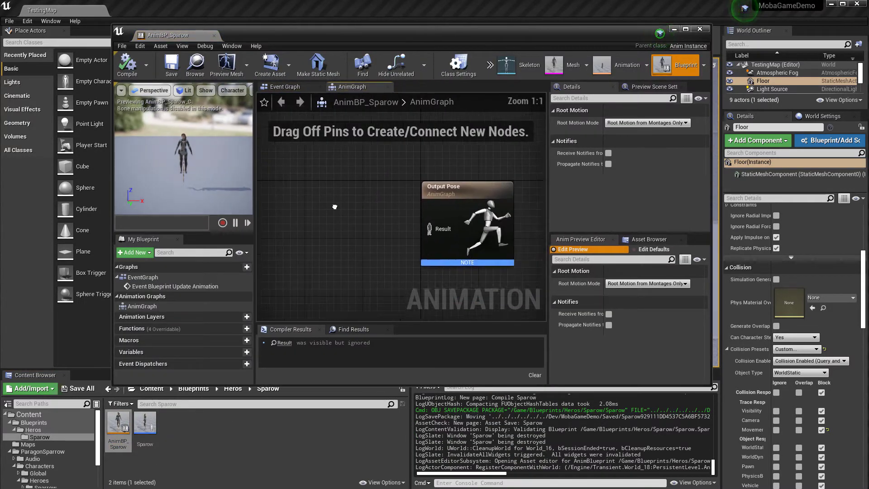
left_click(285, 86)
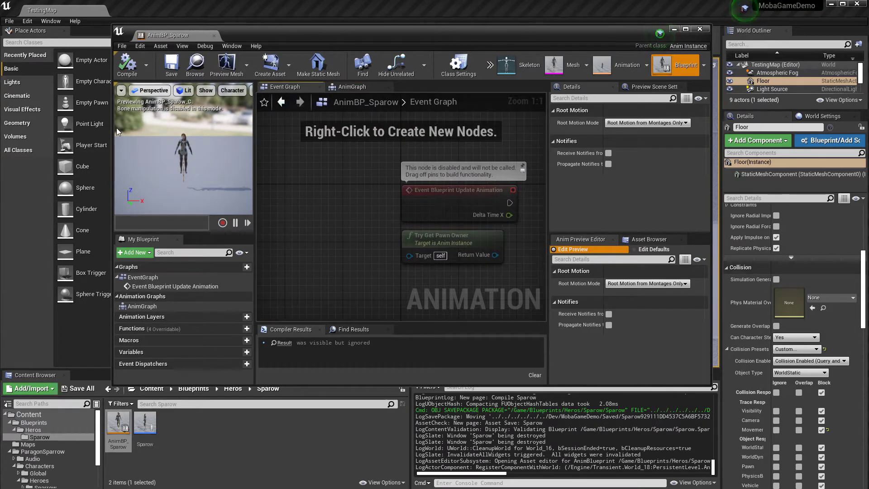
left_click_drag(113, 127, 6, 126)
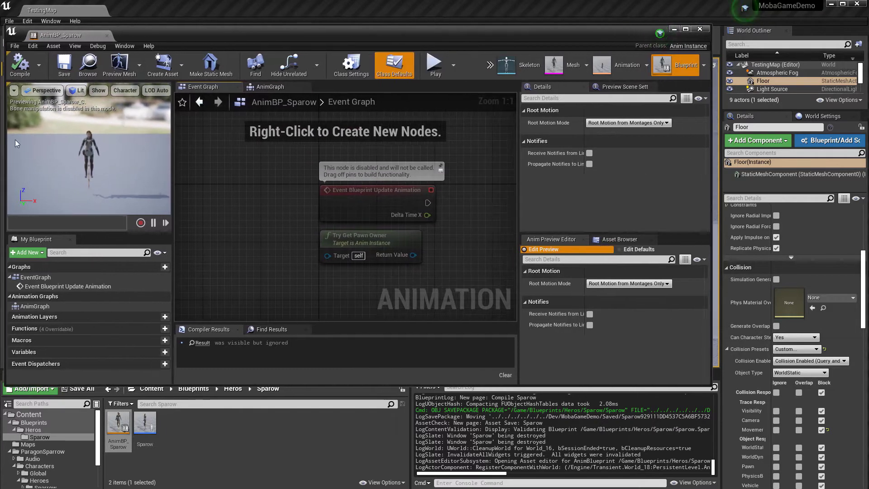
scroll(293, 212, "down", 2)
scroll(330, 229, "up", 2)
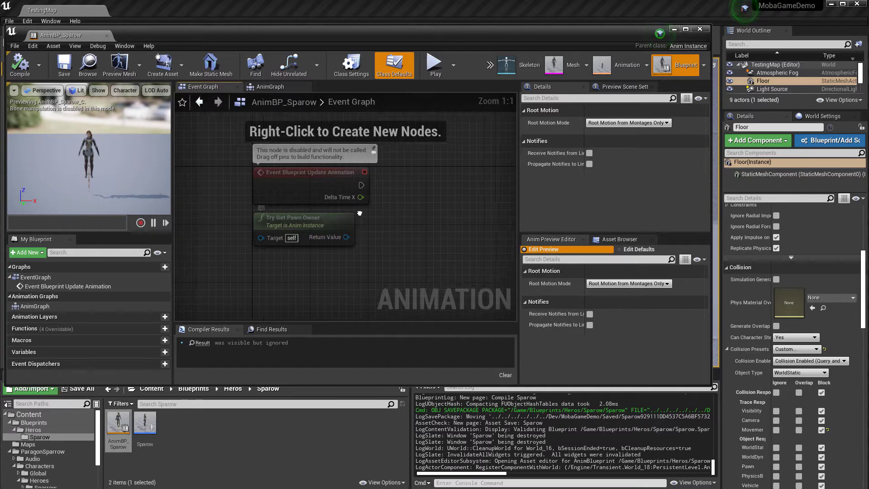
- Cast Try Get Pawn Owner's return value to Character, executed from Event Blueprint Update Animation, and align the cast node beside the event
left_click_drag(263, 250, 323, 202)
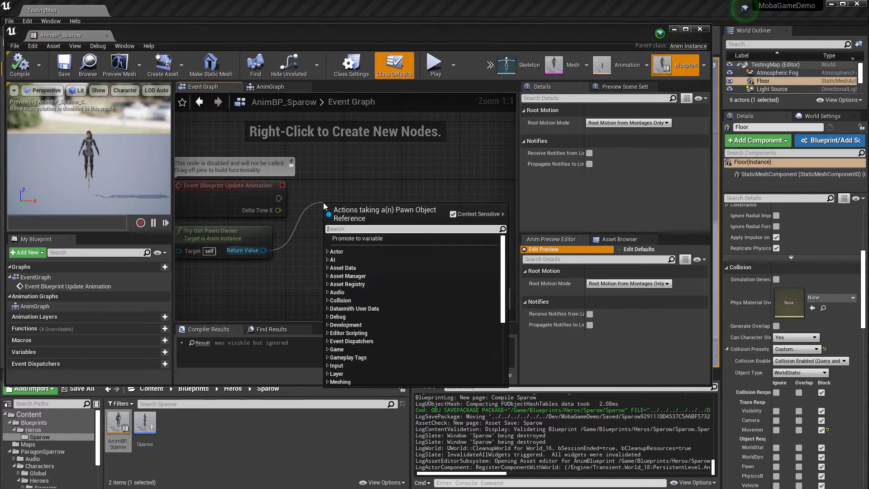
type("g")
key("BackSpace")
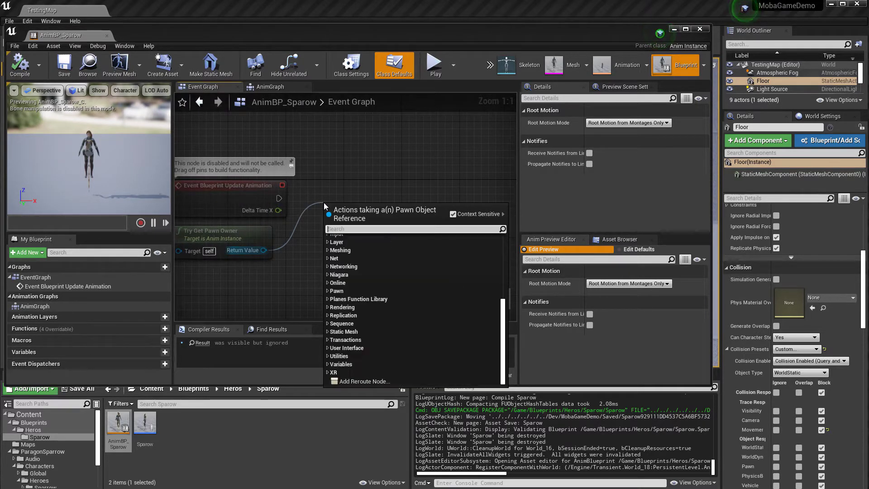
type("cast to ch")
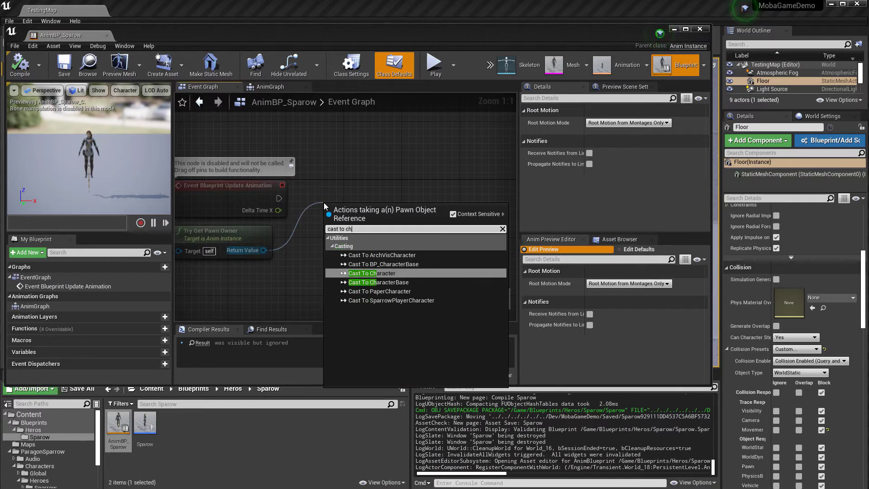
key("Return")
left_click_drag(330, 220, 278, 202)
left_click_drag(357, 208, 334, 186)
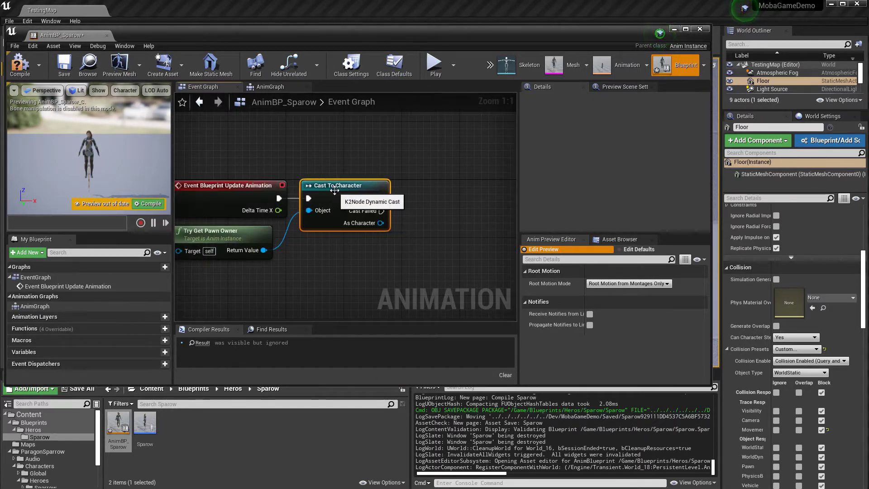
- Add a Get Character Movement node connected to the As Character output of the Cast To Character node
right_click_drag(381, 164, 311, 143)
right_click_drag(376, 206, 368, 233)
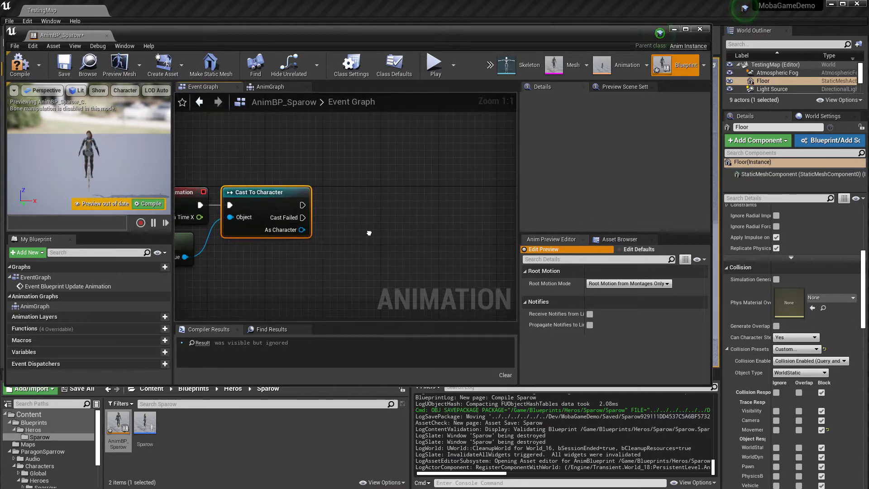
left_click_drag(301, 230, 333, 231)
left_click(329, 165)
scroll(329, 163, "down", 4)
right_click_drag(339, 169, 393, 199)
scroll(407, 218, "up", 4)
left_click_drag(326, 219, 349, 224)
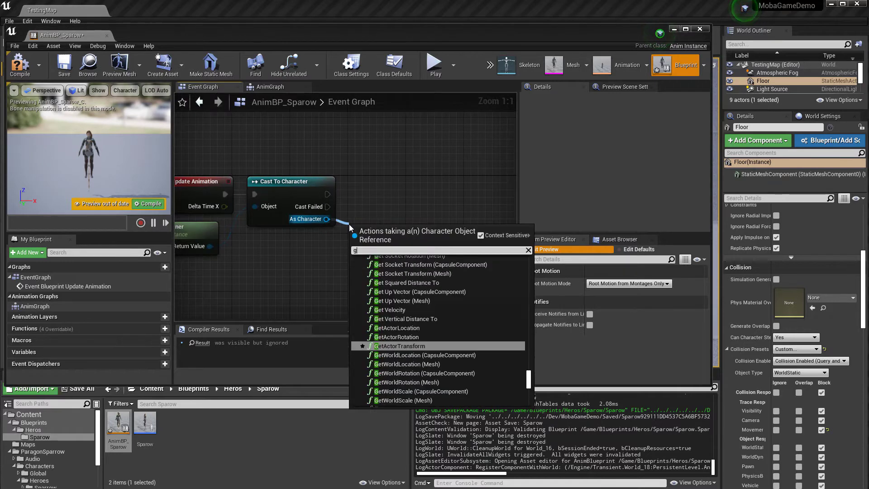
type("get character")
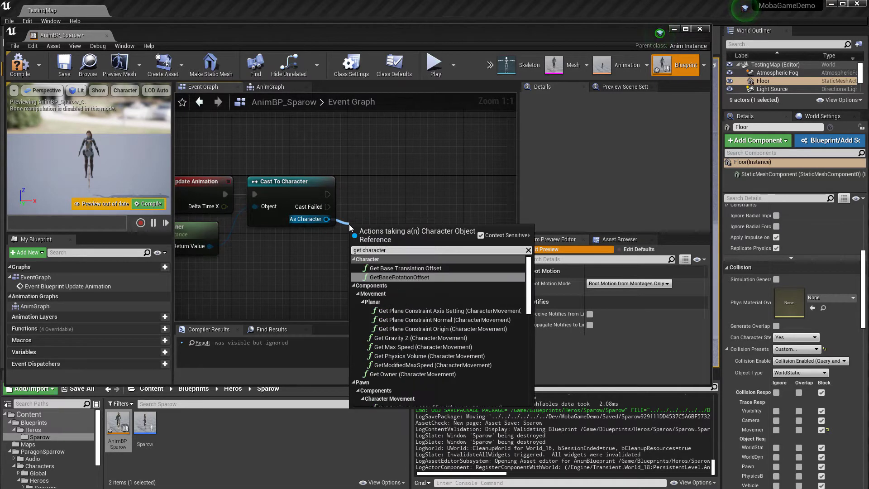
type(" move")
key("Return")
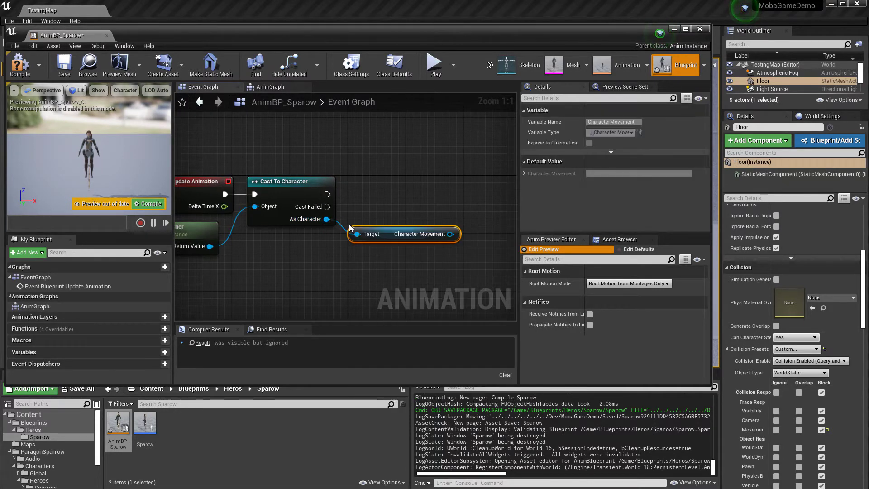
right_click_drag(375, 210, 413, 197)
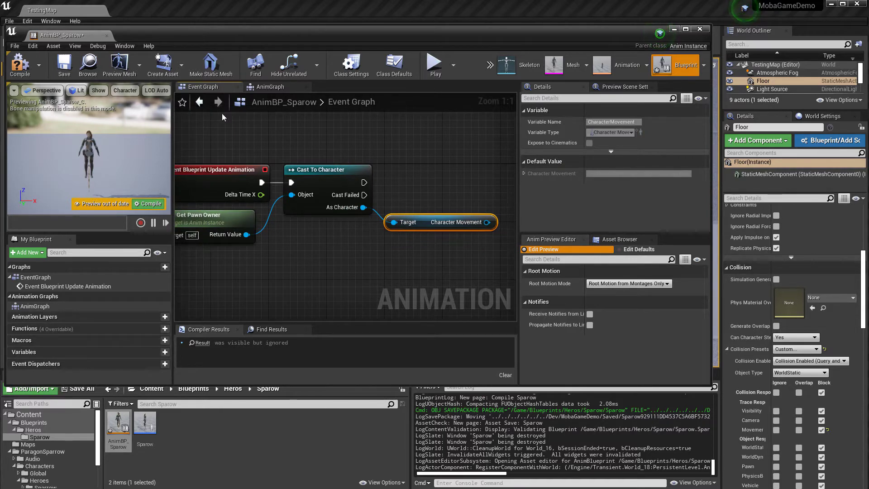
- Compile and save AnimBP_Sparow, and rearrange its editor window so the whole event graph fits in view
left_click(19, 63)
left_click_drag(130, 36, 220, 35)
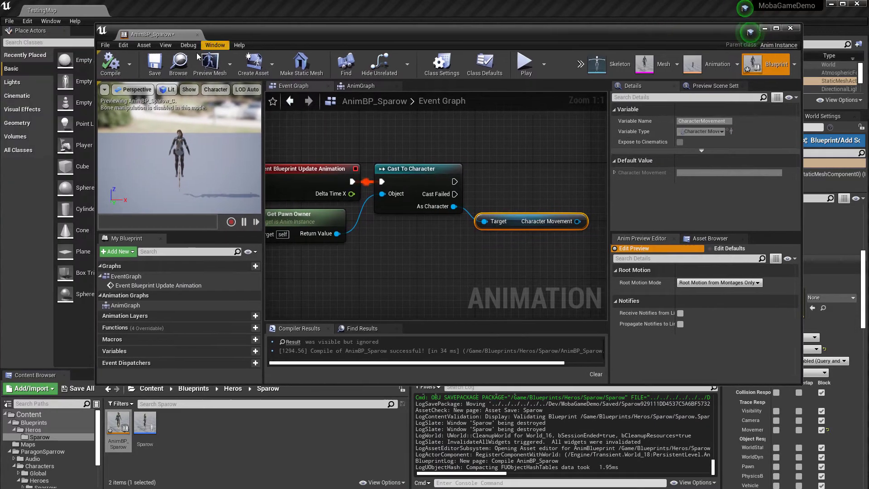
left_click(155, 66)
left_click_drag(95, 87, 401, 87)
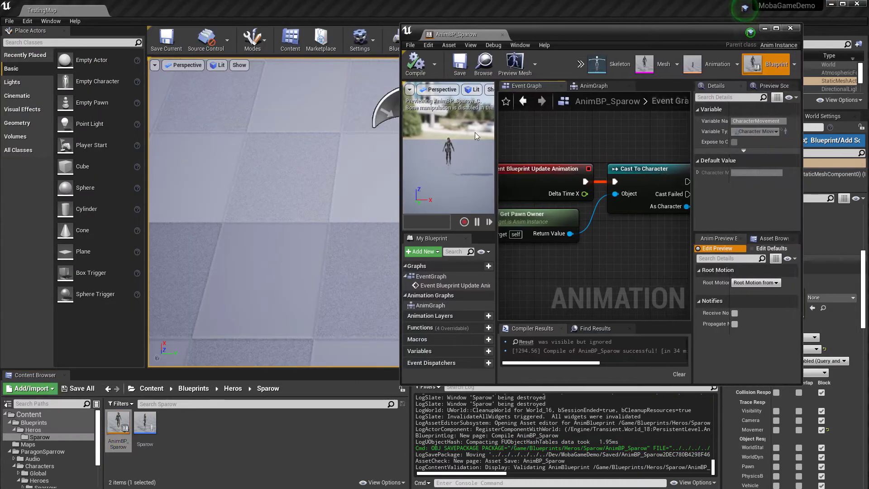
left_click_drag(491, 142, 197, 138)
scroll(438, 142, "down", 3)
right_click_drag(439, 144, 464, 181)
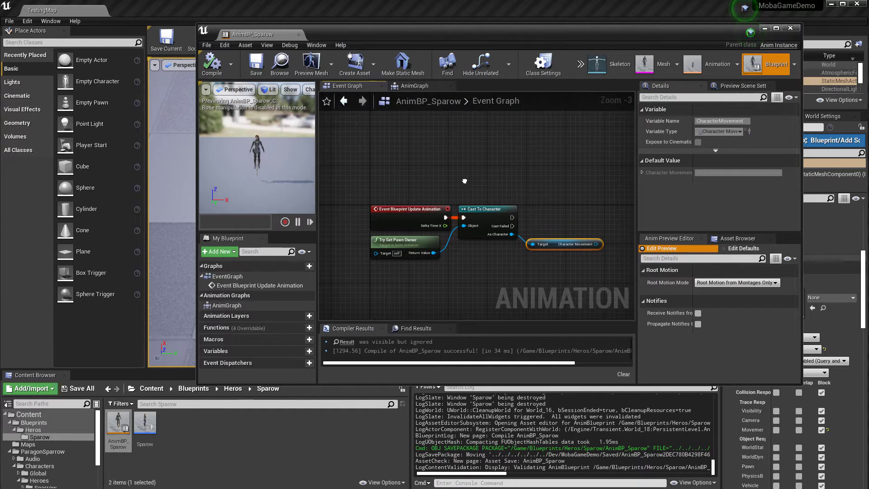
- Open Sparrow_AnimBlueprint from ParagonSparrow/Characters/Heroes/Sparrow and display its Event Graph
left_click(217, 458)
scroll(35, 464, "down", 4)
scroll(47, 428, "up", 1)
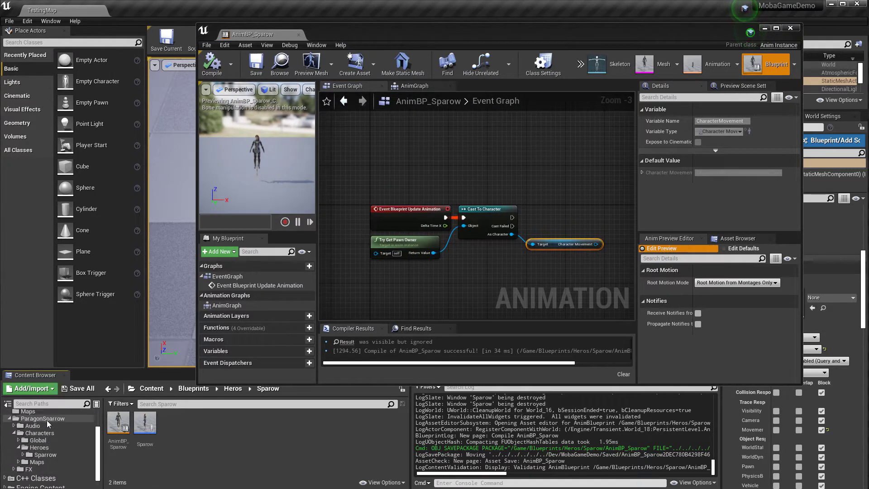
left_click(39, 432)
double_click(145, 423)
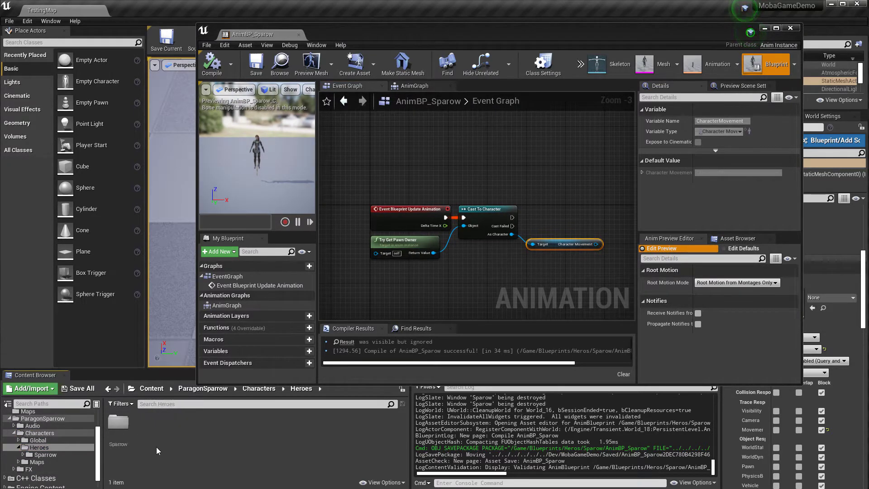
double_click(118, 422)
left_click(253, 427)
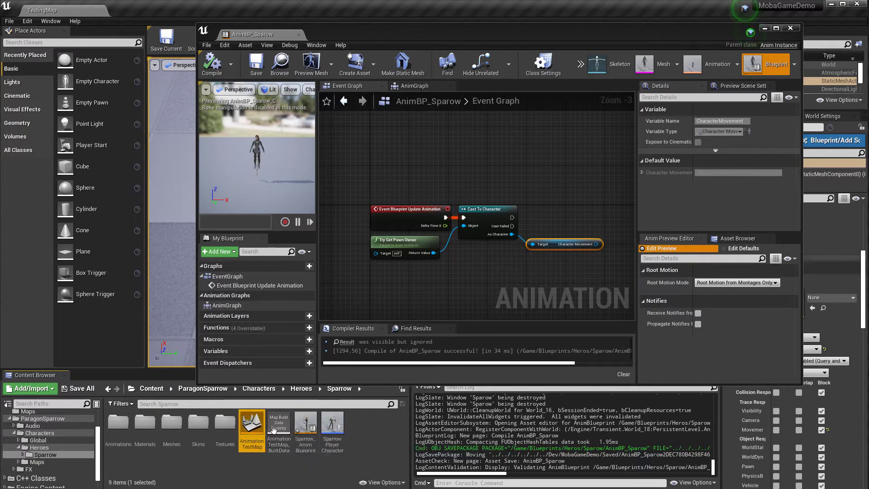
double_click(306, 423)
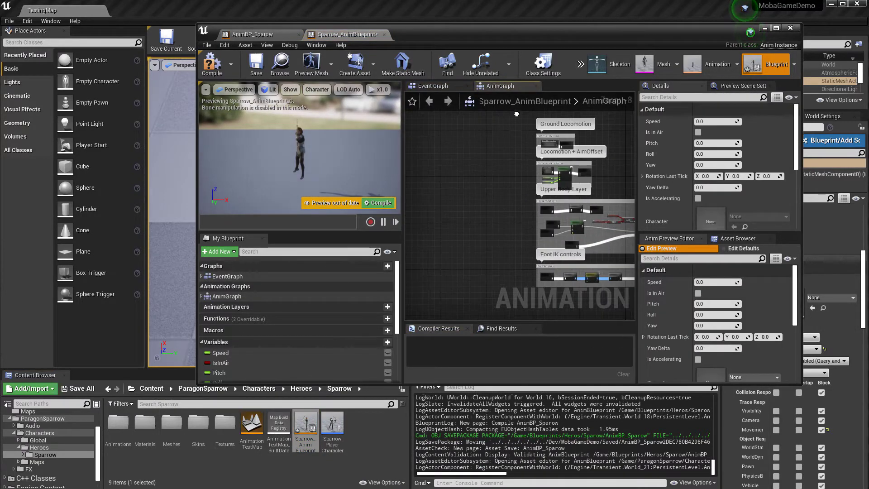
scroll(516, 114, "up", 3)
left_click(433, 86)
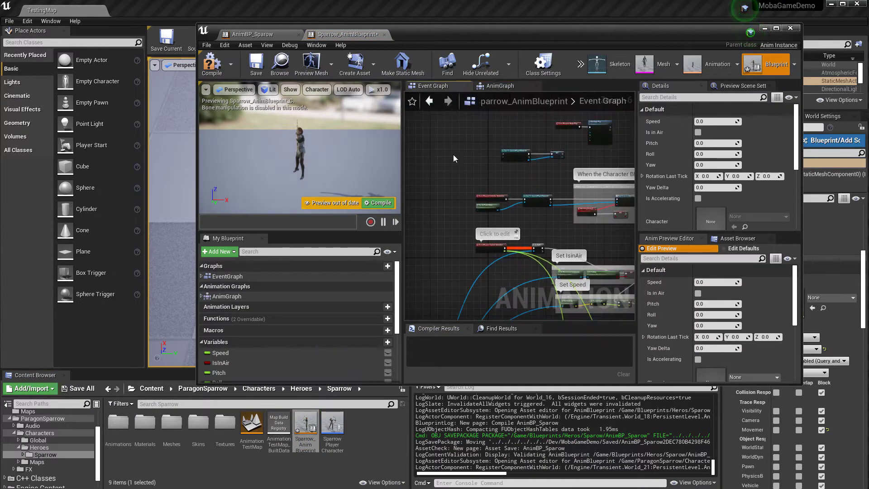
- Return to AnimBP_Sparow's event graph and replace the Cast To Character node with a Cast To Sparow node
scroll(529, 175, "up", 7)
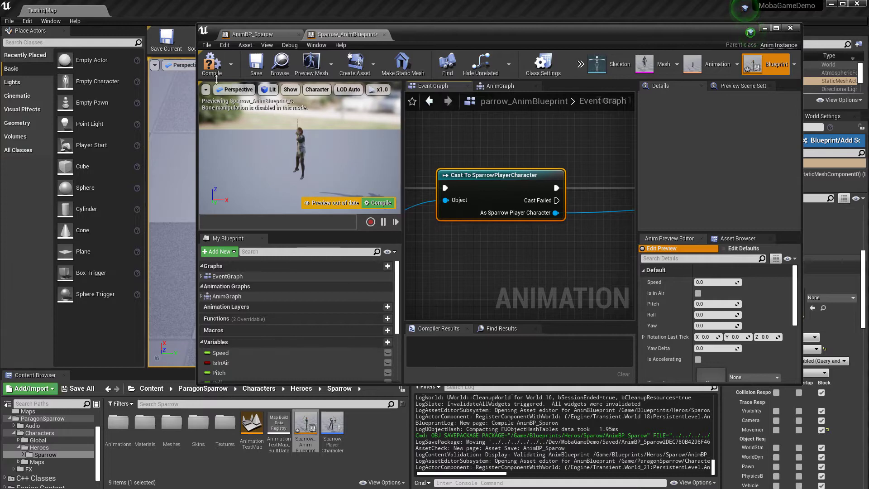
left_click(252, 34)
scroll(440, 156, "up", 2)
left_click(414, 233)
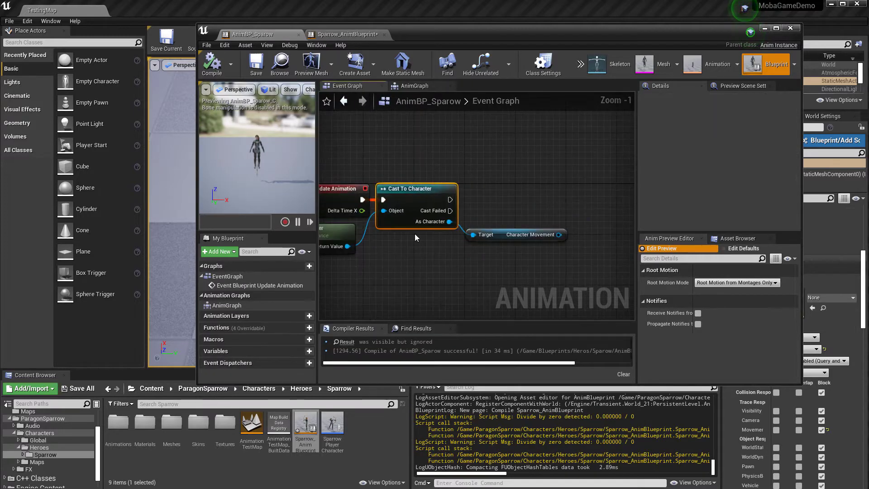
key("Delete")
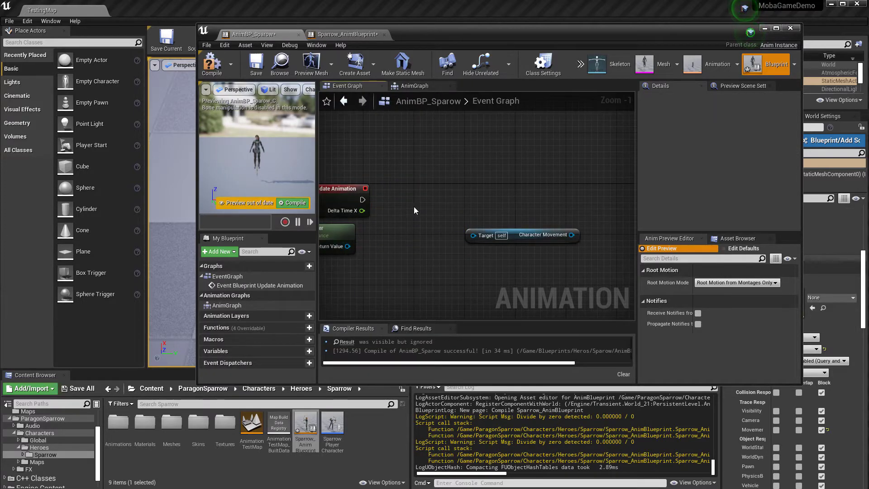
right_click(398, 192)
type("cast to spa")
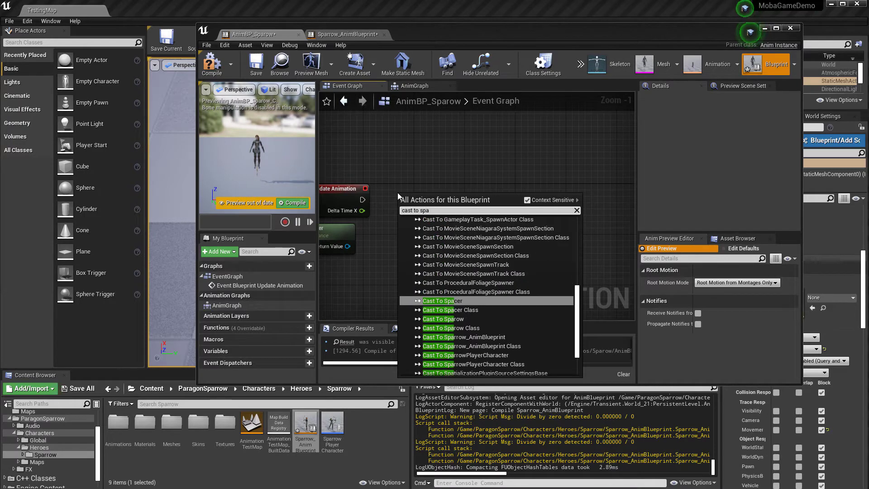
key("Down")
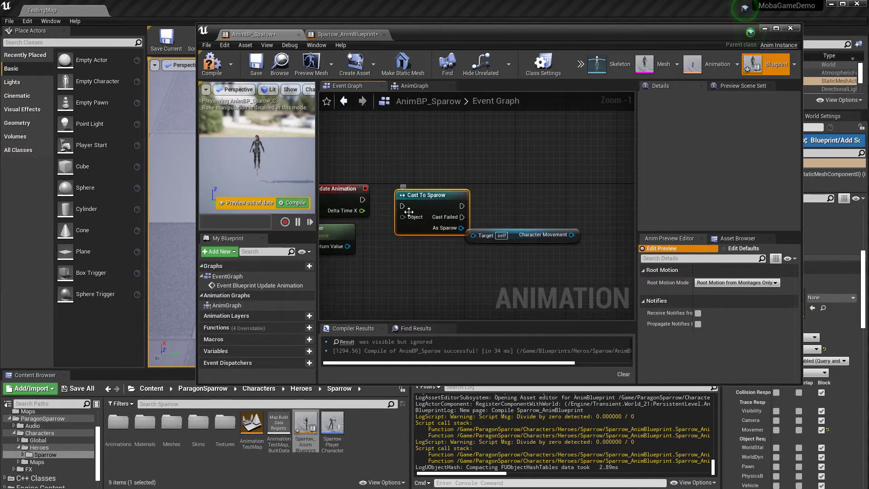
- Wire the update event and Try Get Pawn Owner into Cast To Sparow, and As Sparow into Character Movement's target
left_click_drag(409, 211, 348, 246)
right_click_drag(404, 223, 381, 236)
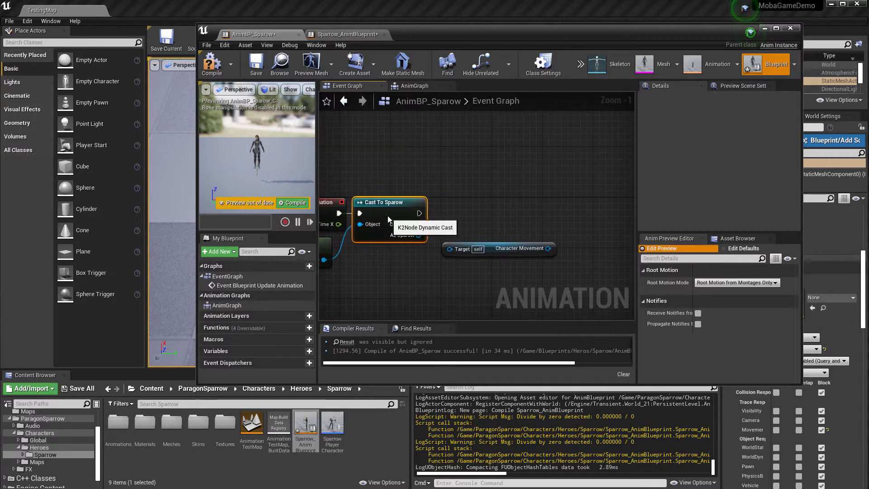
right_click_drag(468, 233, 460, 229)
mouse_move(475, 248)
left_mouse_down()
mouse_move(434, 265)
mouse_move(487, 242)
left_mouse_up()
left_click_drag(410, 230, 454, 239)
right_click_drag(510, 196, 412, 213)
left_click_drag(443, 255, 453, 227)
left_click(440, 167)
- Compile AnimBP_Sparow and enlarge its editor window to give the event graph more room
left_click(212, 73)
left_click_drag(403, 39, 276, 26)
left_click_drag(673, 371, 847, 466)
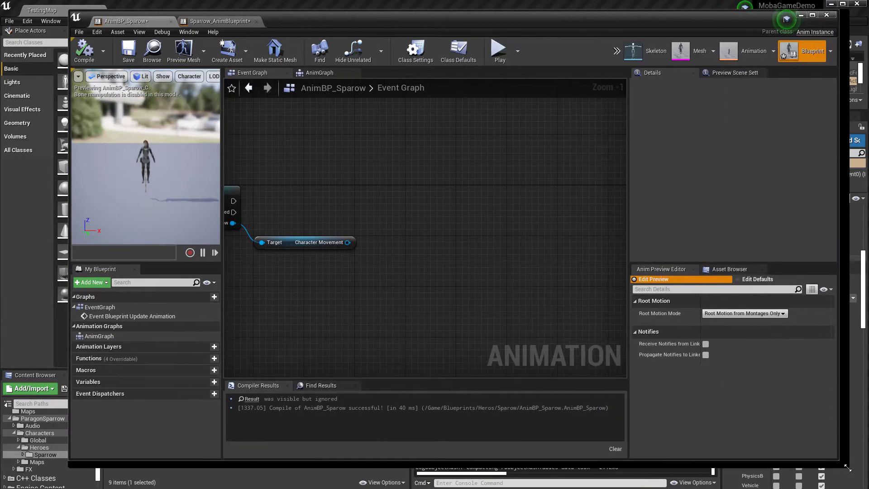
right_click_drag(351, 209, 481, 214)
right_click_drag(480, 245, 451, 215)
scroll(451, 215, "up", 1)
left_click_drag(436, 218, 474, 196)
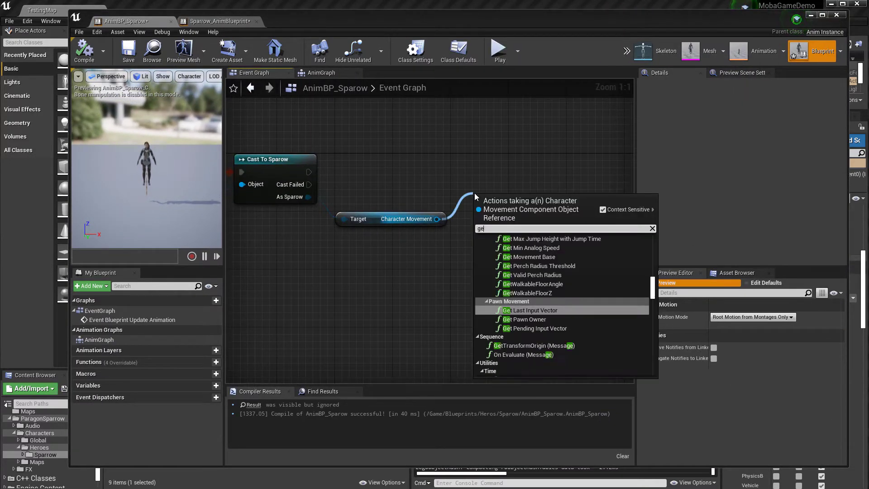
type("get vle")
key("BackSpace")
key("BackSpace")
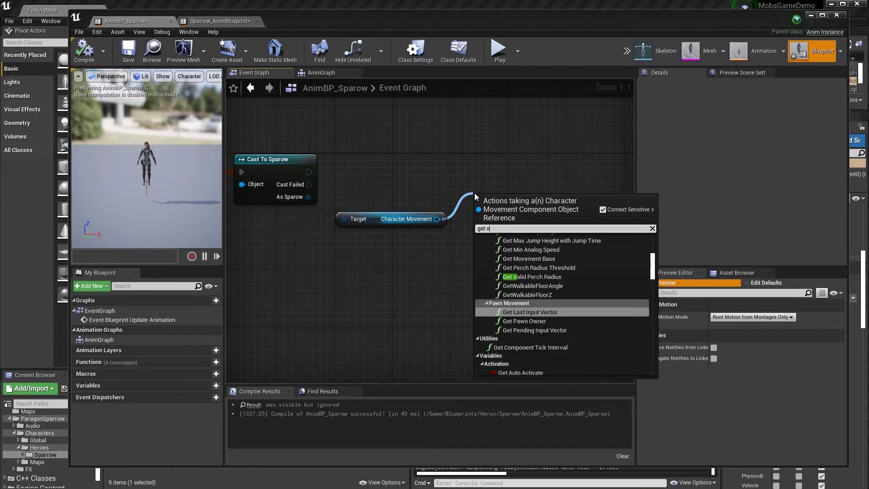
key("BackSpace")
key("BackSpace")
key("BackSpace")
key("BackSpace")
key("BackSpace")
type("velo")
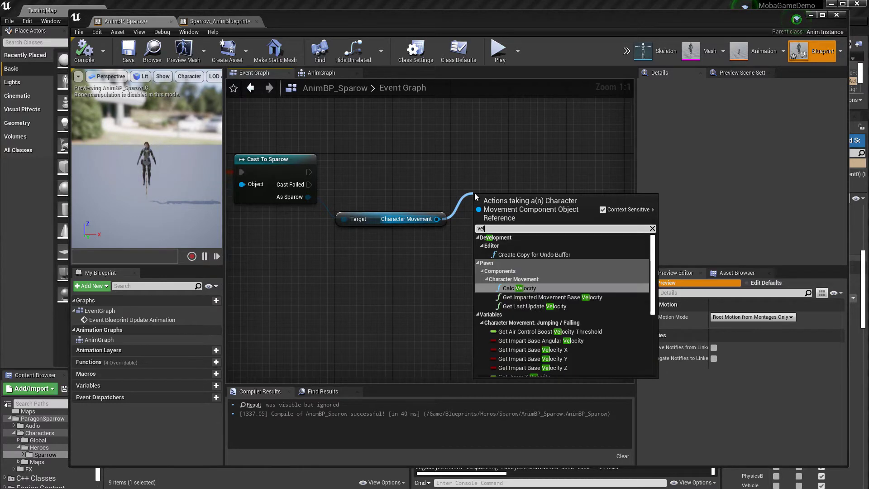
key("Down")
key("Up")
key("Down")
key("Down")
key("Up")
key("Up")
key("Return")
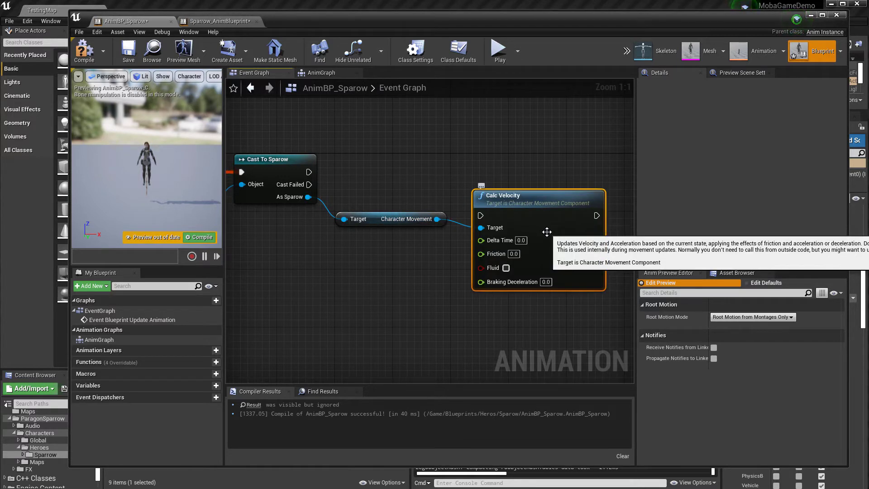
key("Delete")
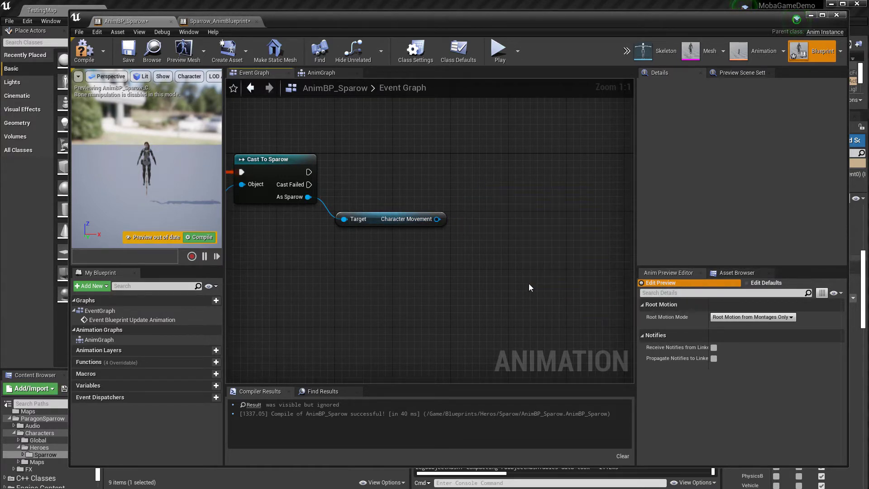
- Add a Get Velocity node fed by the Character Movement output and line it up beside that node
left_click_drag(408, 219, 452, 205)
type("velo")
key("Down")
key("Down")
key("Down")
key("Down")
key("Down")
key("Down")
key("Down")
key("Down")
key("Down")
key("Down")
key("Down")
key("Down")
key("Down")
key("Down")
key("Down")
key("Down")
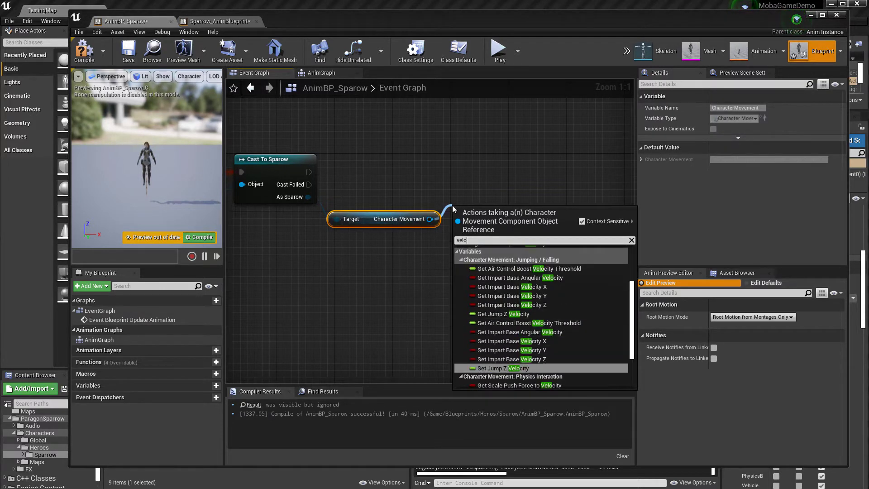
key("Down")
key("Down")
key("Down")
key("Down")
key("Down")
key("Down")
key("Down")
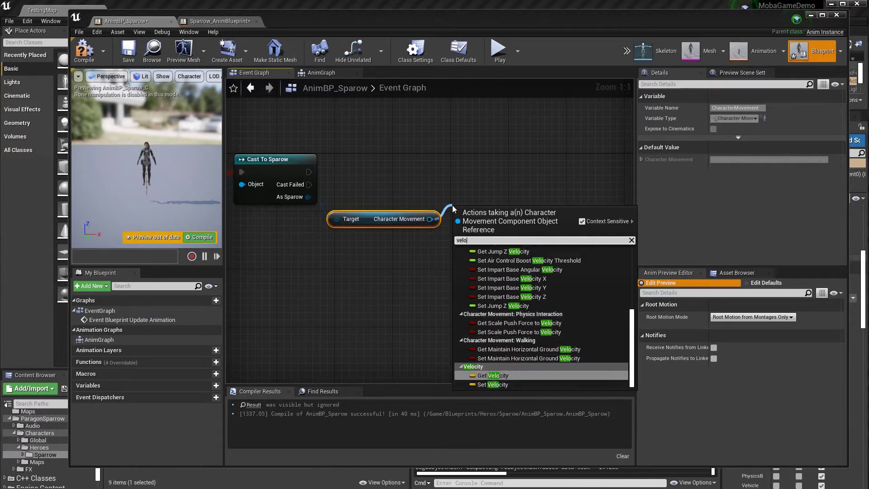
key("Return")
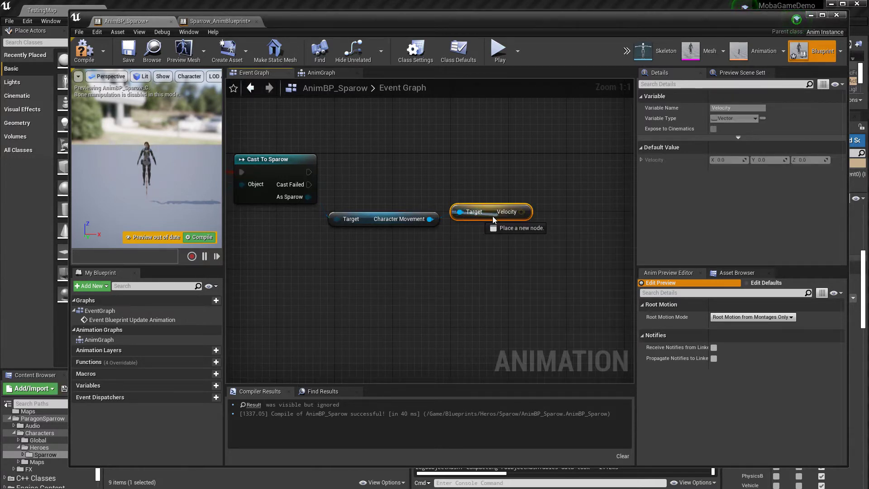
left_click_drag(495, 214, 502, 220)
right_click_drag(466, 176, 408, 180)
left_click(410, 180)
- Add a VectorLength node fed by the Velocity output and line it up beside that node
left_click_drag(471, 223, 493, 194)
type("get len")
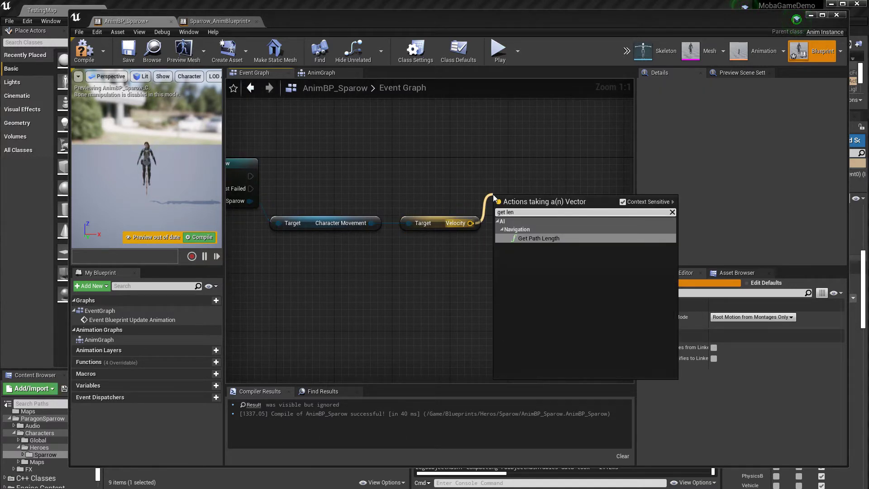
key("BackSpace")
key("BackSpace")
key("BackSpace")
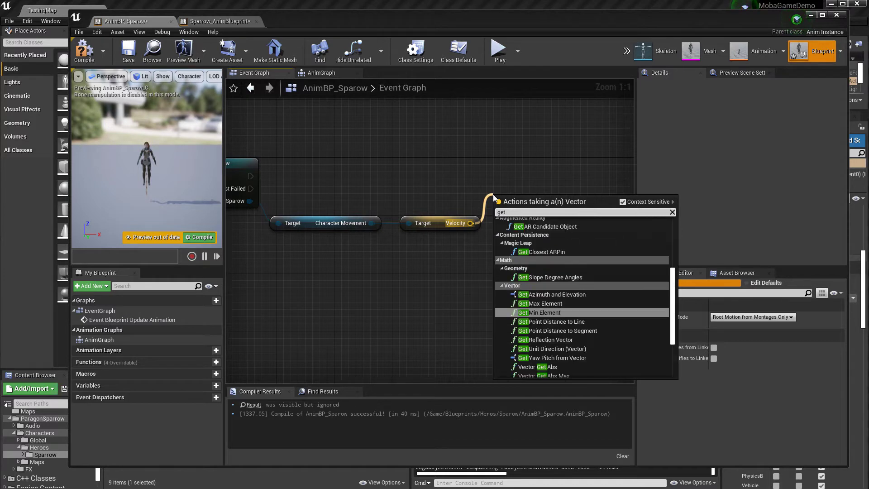
key("BackSpace")
key("BackSpace")
key("BackSpace")
type("lengh")
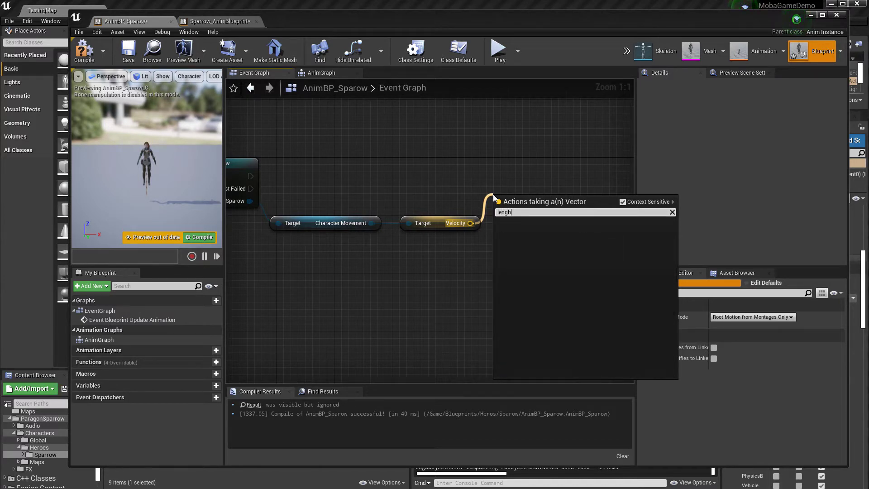
key("BackSpace")
key("Down")
key("Down")
key("Up")
key("Up")
key("Return")
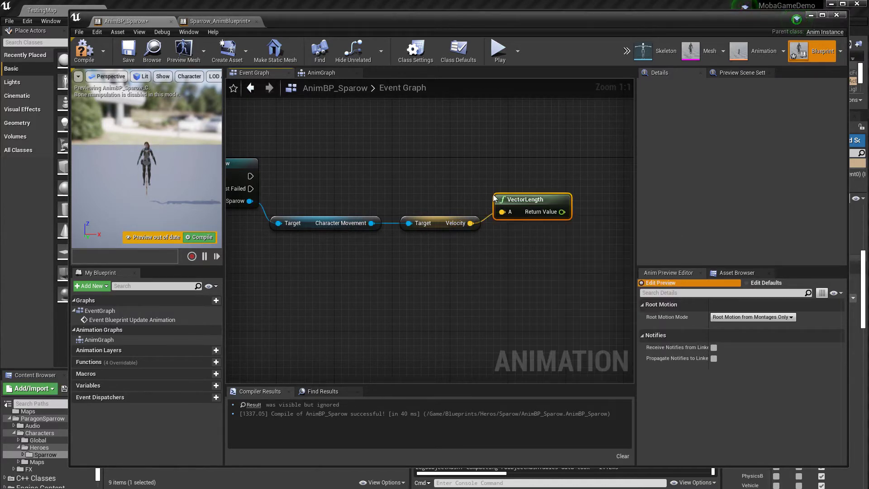
mouse_move(527, 202)
left_mouse_down()
mouse_move(529, 218)
mouse_move(522, 218)
left_mouse_up()
right_click_drag(507, 189, 447, 200)
left_click(492, 214)
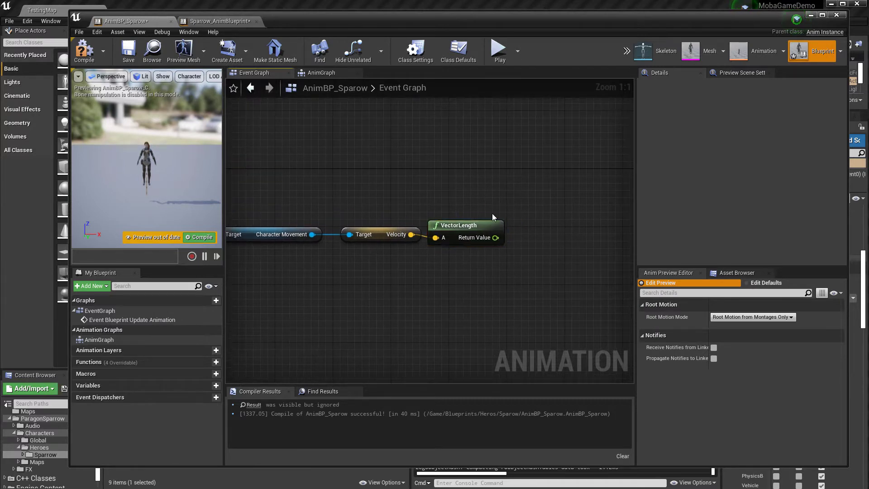
- Promote VectorLength's return value to a variable and execute its SET node from Cast To Sparow
left_click_drag(495, 237, 534, 197)
left_click(567, 219)
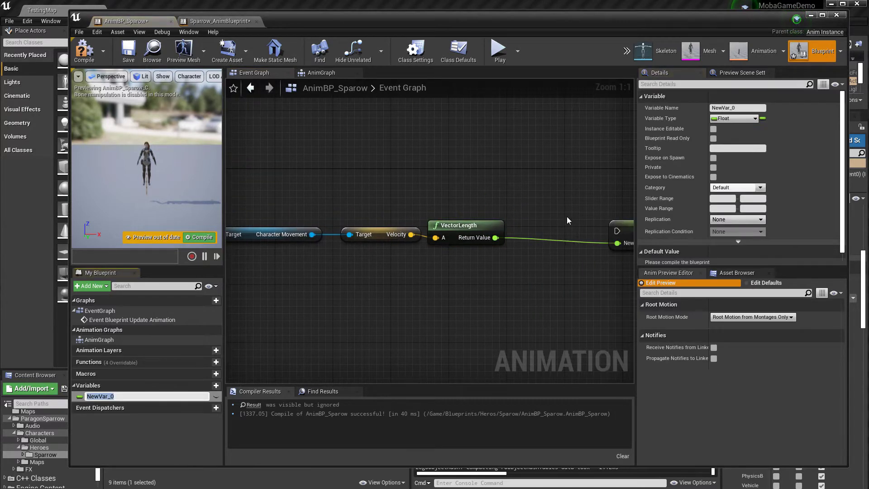
left_click_drag(627, 225, 605, 180)
scroll(429, 186, "down", 4)
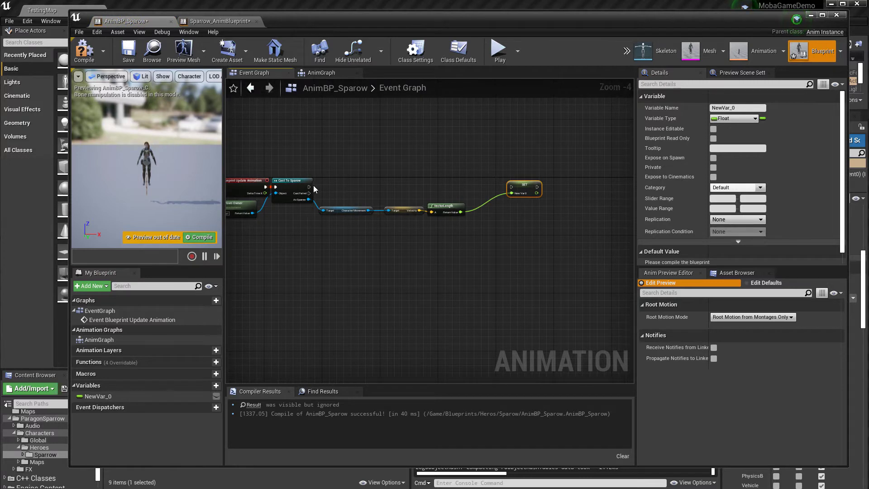
left_click_drag(309, 186, 494, 188)
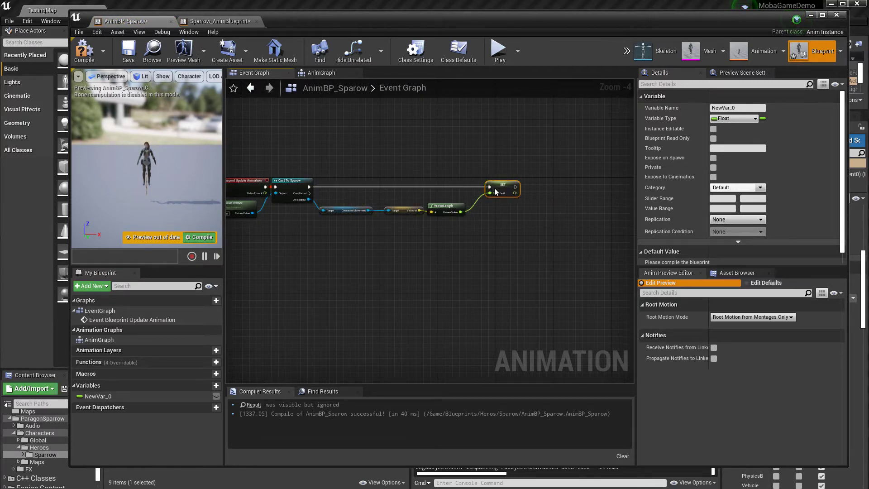
- Rename the new float variable Speed, and compile and save the animation blueprint
scroll(494, 188, "up", 4)
right_click_drag(513, 165, 393, 251)
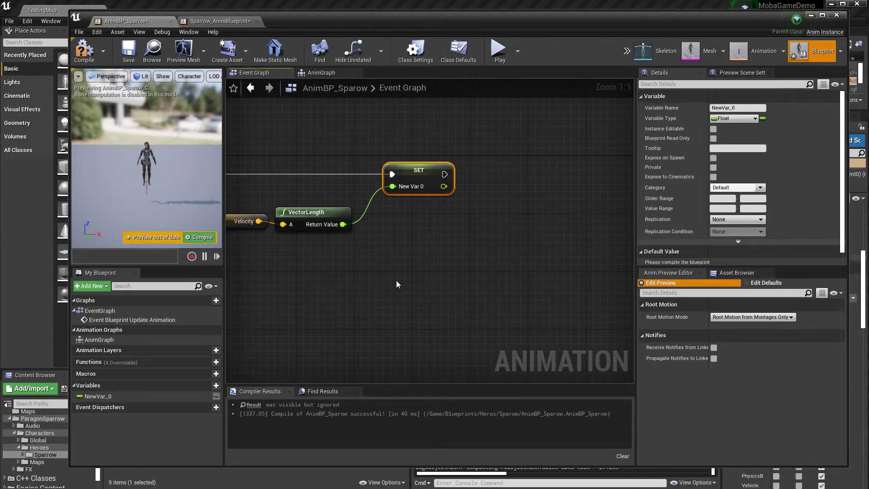
double_click(121, 397)
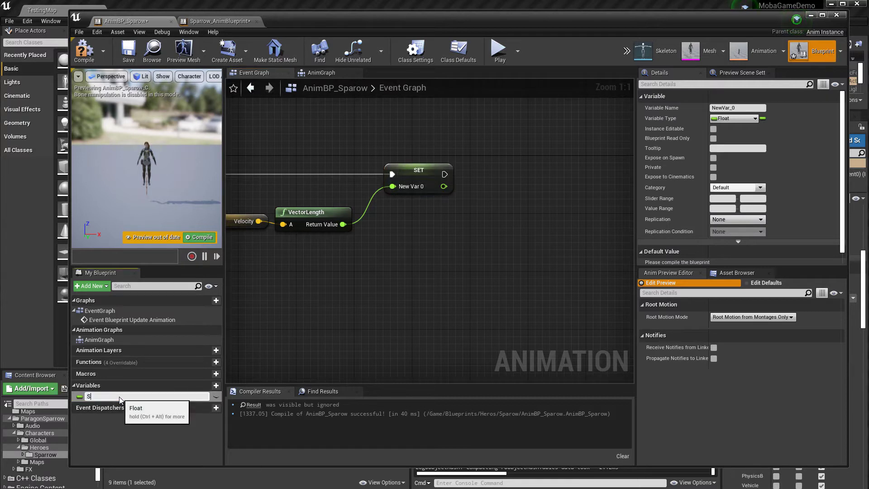
key("Return")
scroll(264, 310, "down", 5)
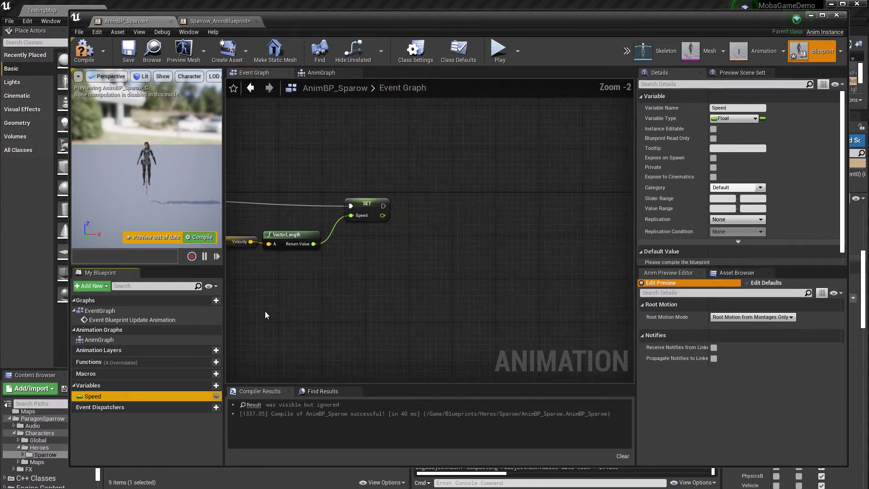
left_click(84, 49)
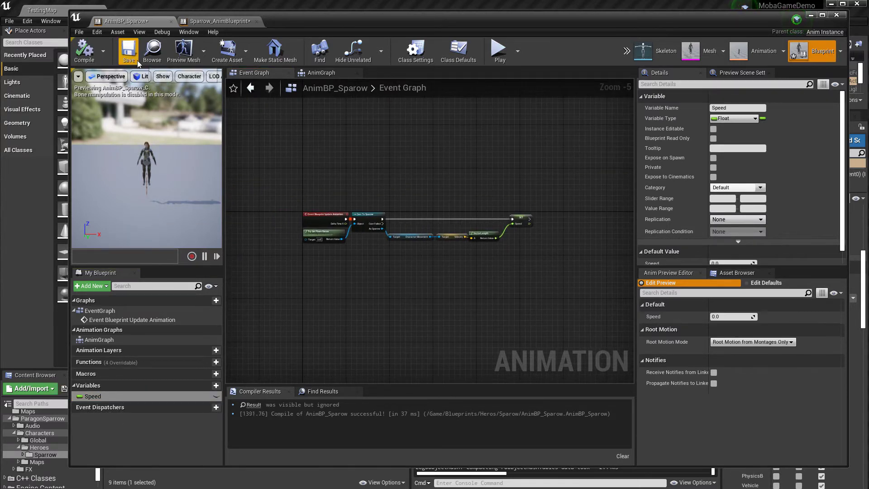
left_click(130, 51)
- Tidy the spacing of the VectorLength and SET Speed nodes at the end of the chain
scroll(594, 215, "up", 3)
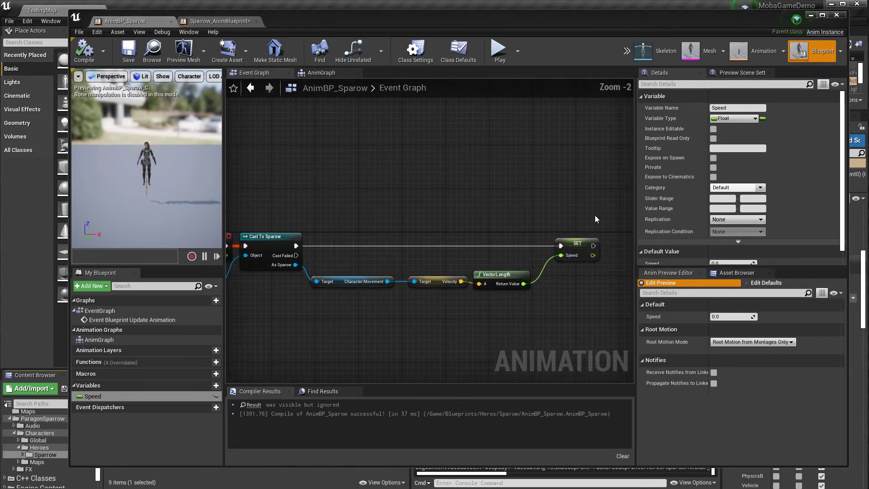
left_click_drag(594, 216, 469, 313)
left_click_drag(497, 277, 503, 277)
left_click(464, 205)
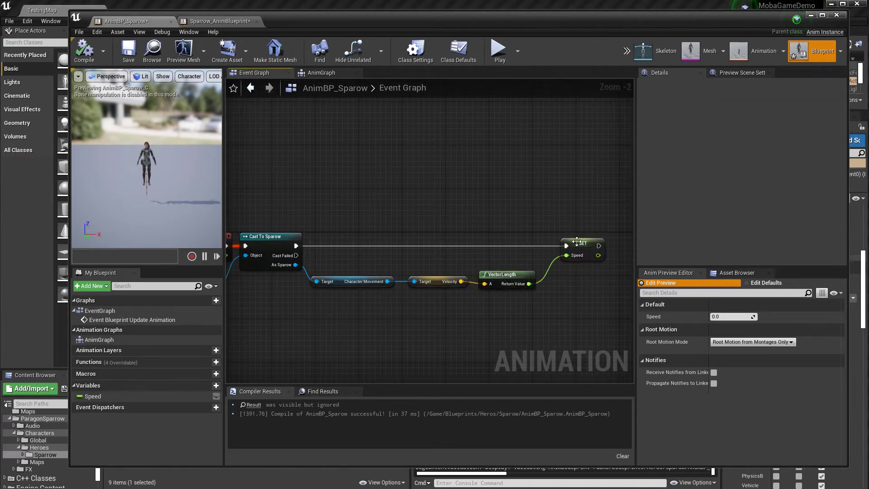
left_click_drag(575, 240, 563, 240)
right_click_drag(462, 265, 445, 228)
right_click_drag(323, 140, 270, 78)
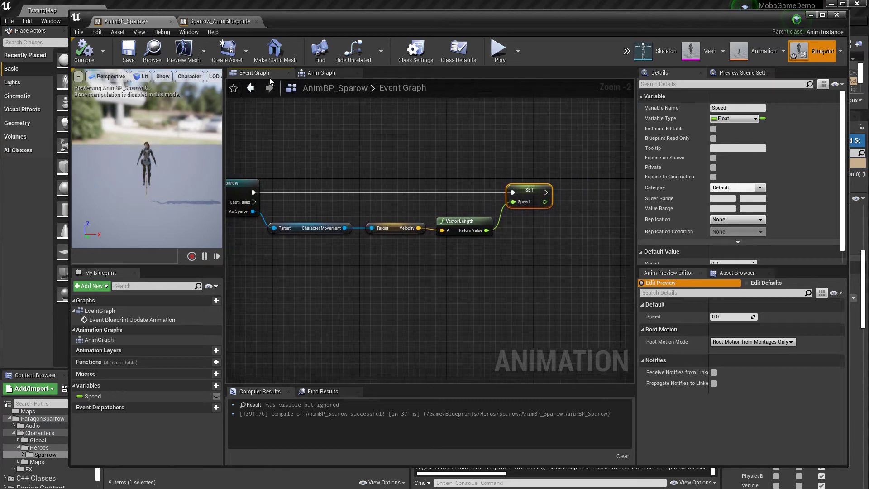
- Glance at Sparrow_AnimBlueprint's event graph, and compile and save AnimBP_Sparow with the adjusted node layout
left_click(222, 22)
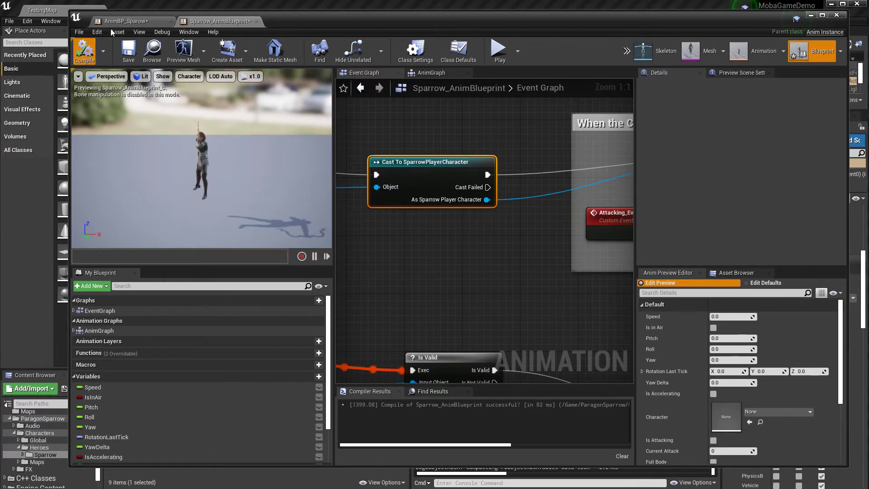
left_click(121, 21)
left_click(84, 49)
left_click(128, 49)
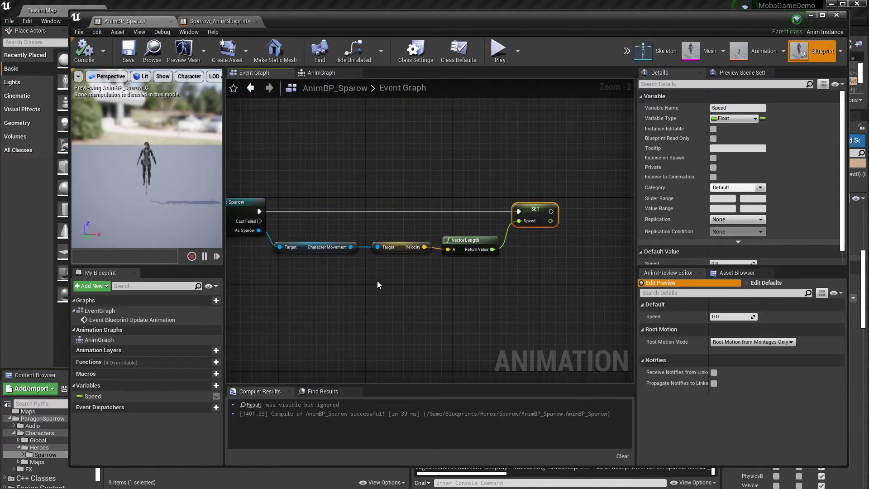
- Open AnimBP_Sparow's AnimGraph and add a new state machine beside the Output Pose node
double_click(111, 339)
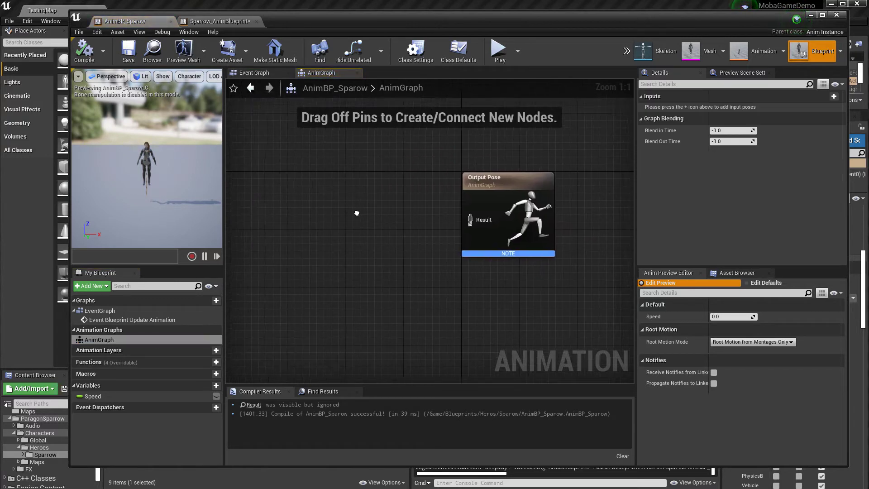
right_click(334, 230)
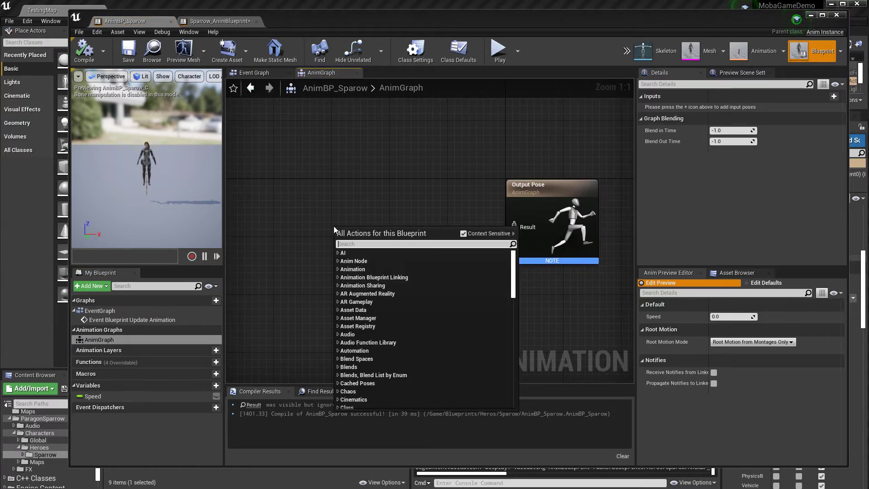
type("l")
key("BackSpace")
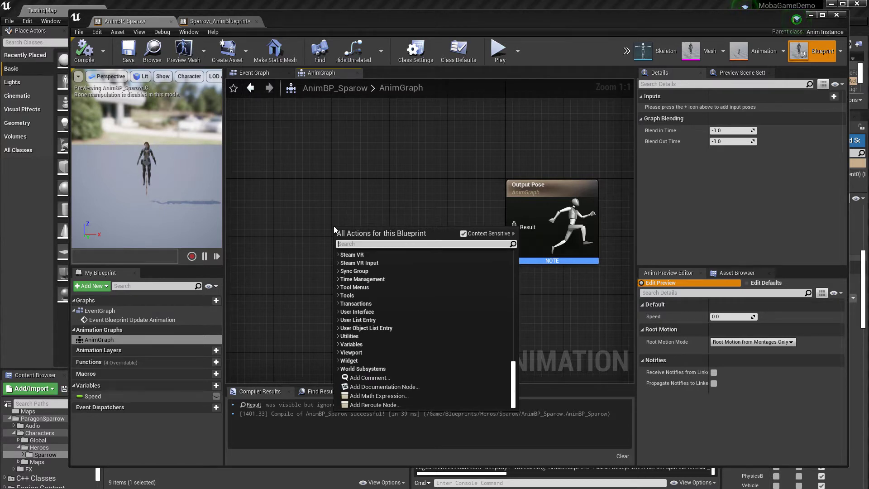
type("statem")
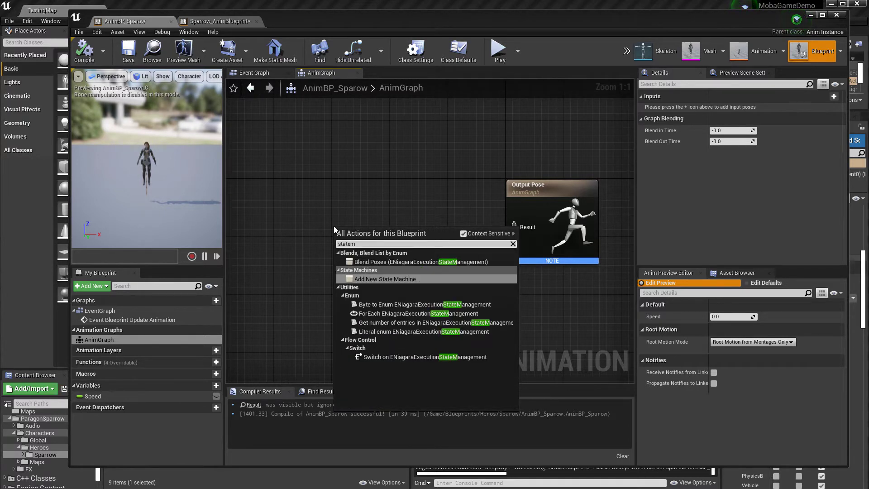
key("Return")
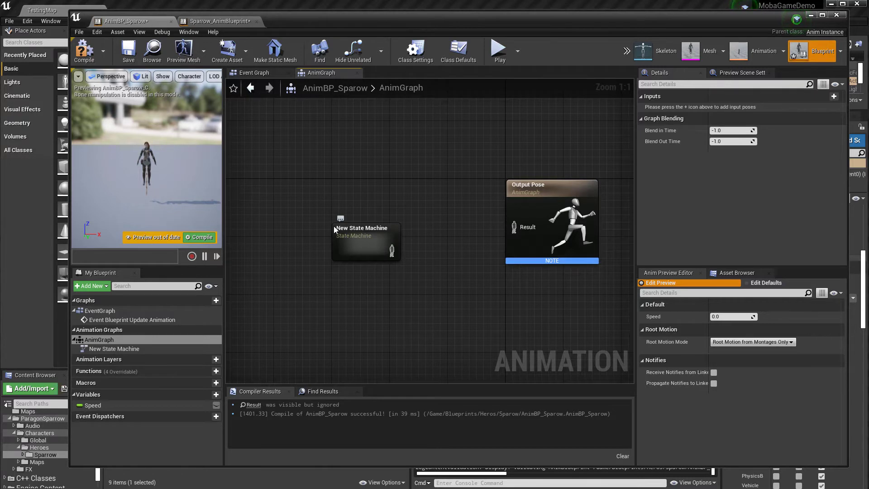
- Shift the new state machine node up a little and rename it LocalMotion
left_click(352, 222)
left_click_drag(353, 223, 346, 215)
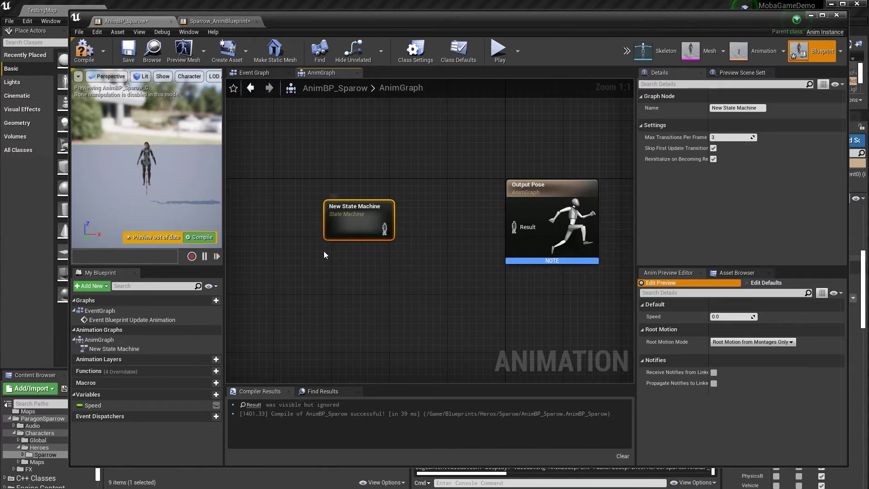
left_click(747, 108)
type("LocalMotion")
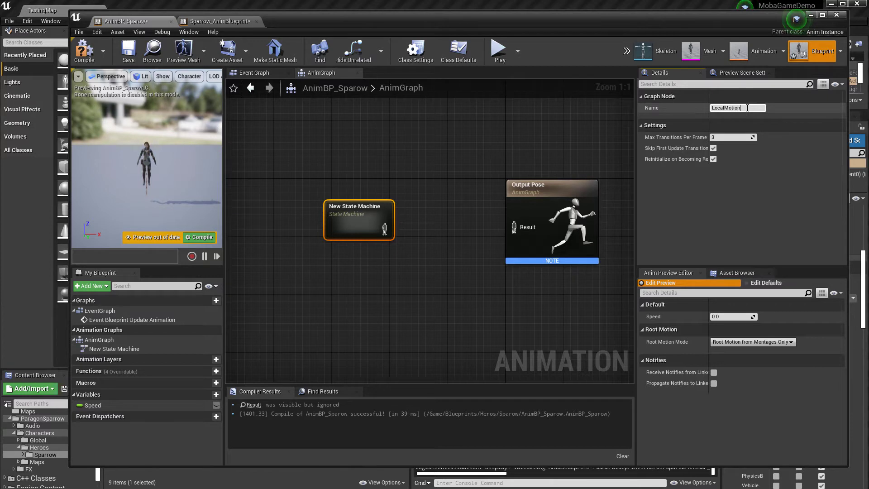
key("Return")
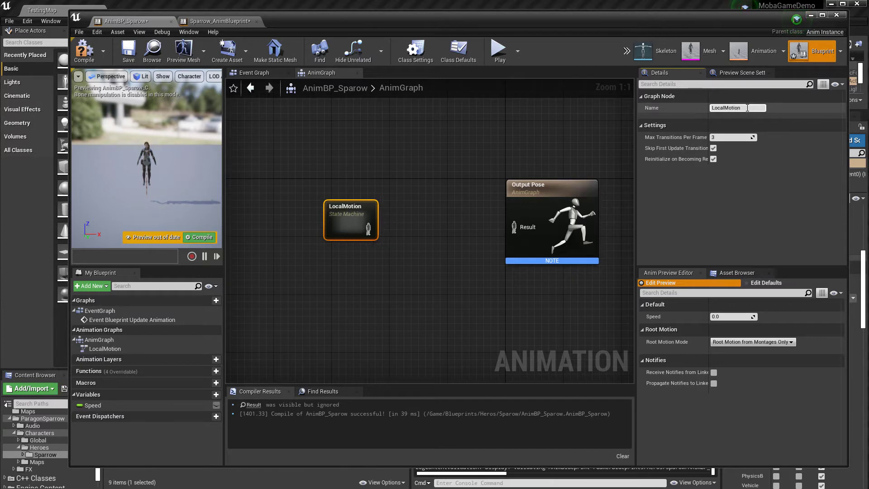
- Move Output Pose closer, feed LocalMotion into its Result, and compile the animation blueprint
left_click_drag(528, 262, 441, 291)
left_click_drag(368, 229, 432, 261)
left_click_drag(446, 242, 460, 214)
left_click(85, 54)
left_click(325, 274)
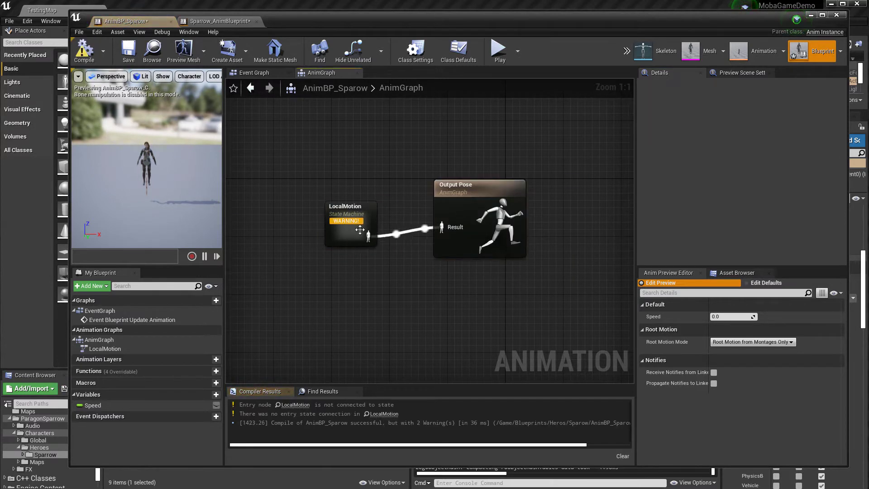
- Inside the LocalMotion state machine, add a state named IdleRun connected from Entry
double_click(360, 229)
left_click_drag(342, 211, 415, 211)
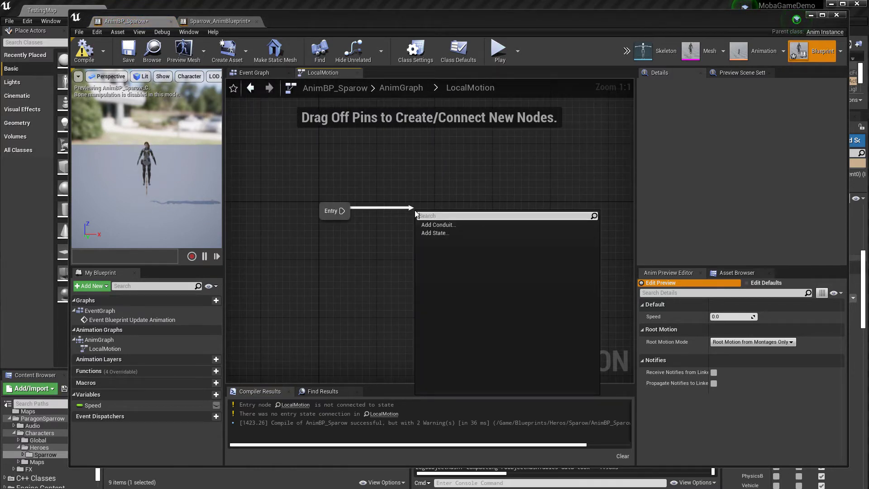
key("Down")
key("Down")
key("Return")
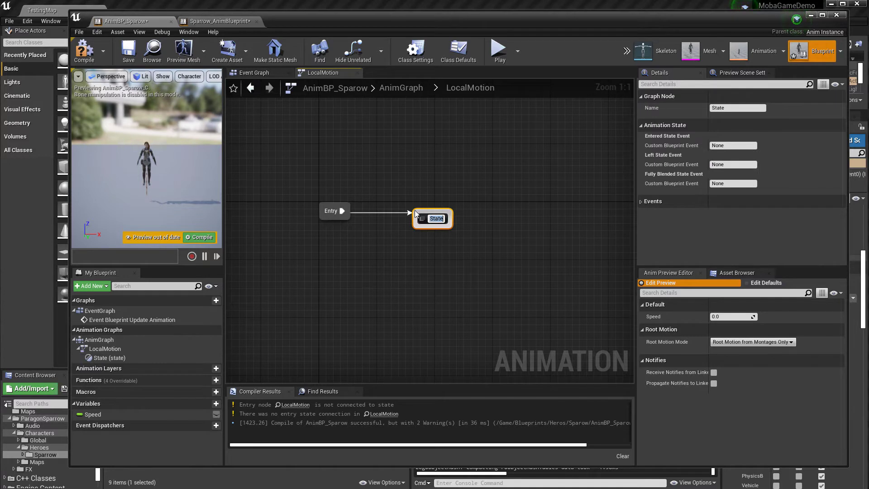
type("IdleRun")
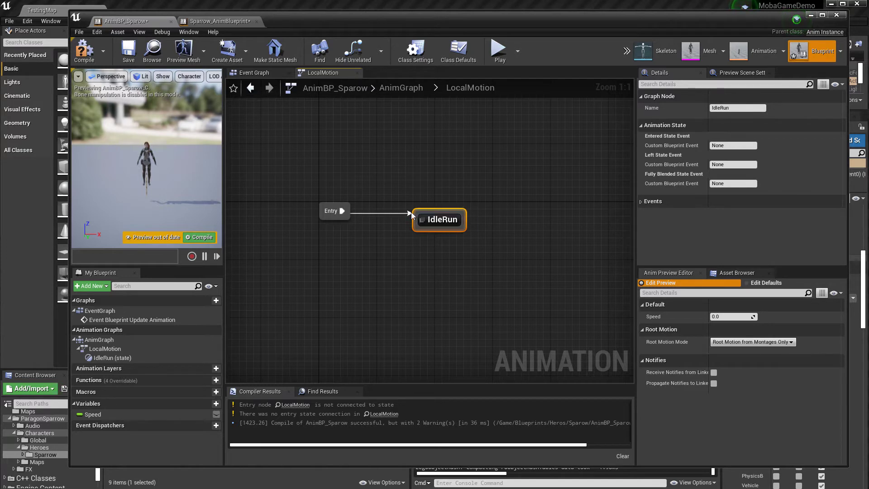
key("Return")
- Inside the IdleRun state, add a new state machine and connect it to Output Animation Pose
double_click(437, 209)
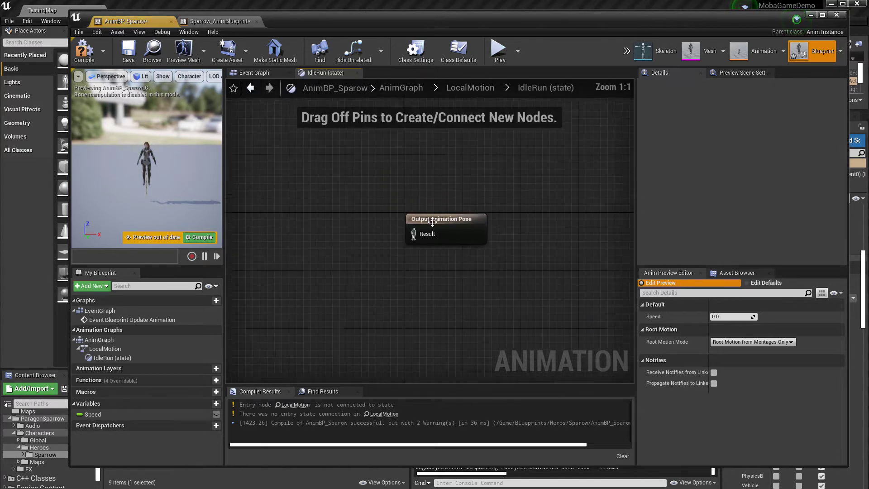
right_click(368, 226)
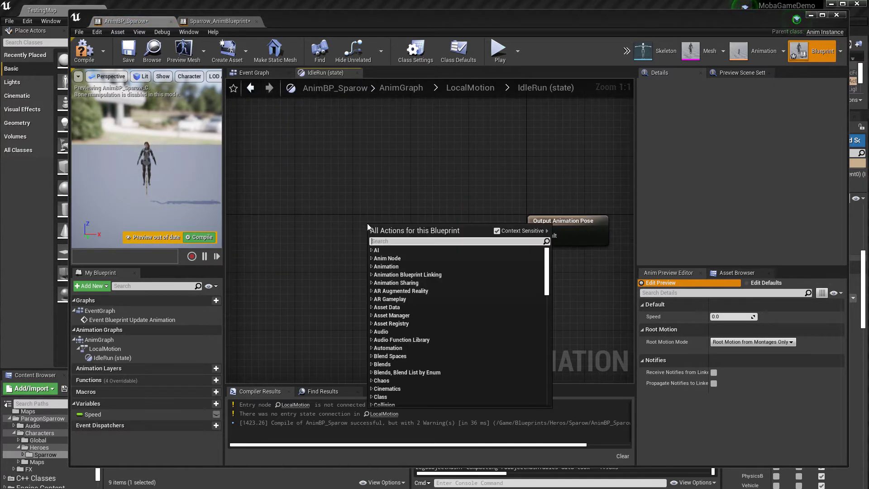
type("sta")
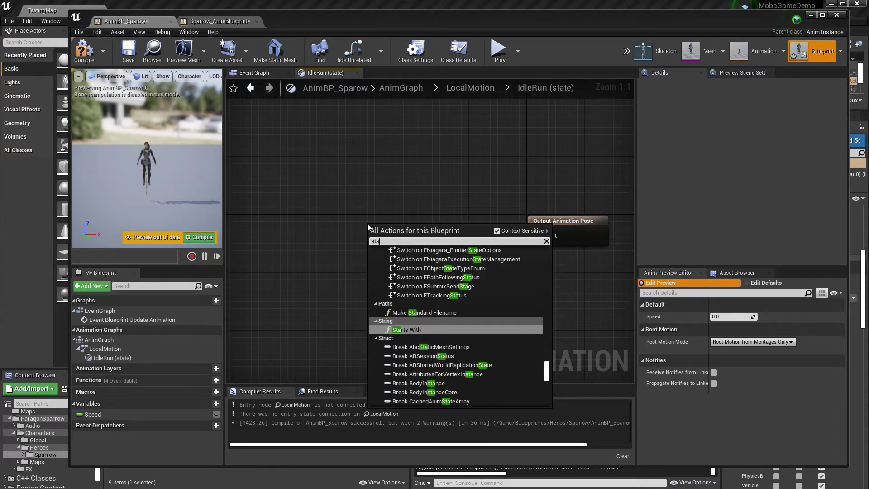
type("tem")
key("Return")
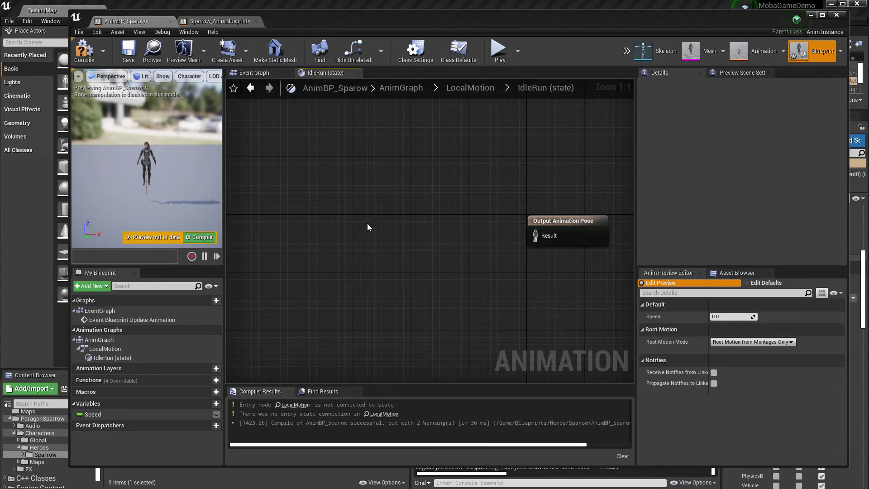
left_click_drag(413, 251, 496, 224)
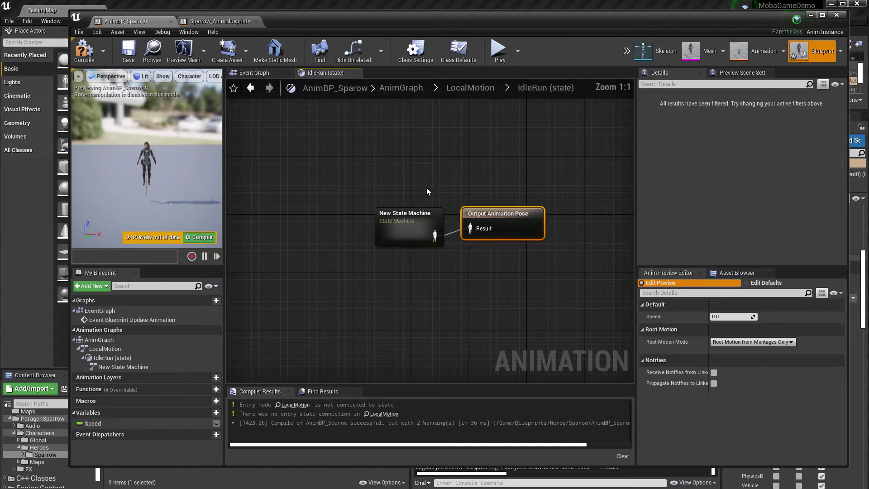
- Align the nested state machine with Output Animation Pose and rename it IdleRunState
left_click_drag(397, 231, 390, 223)
left_click(390, 224)
left_click(390, 225)
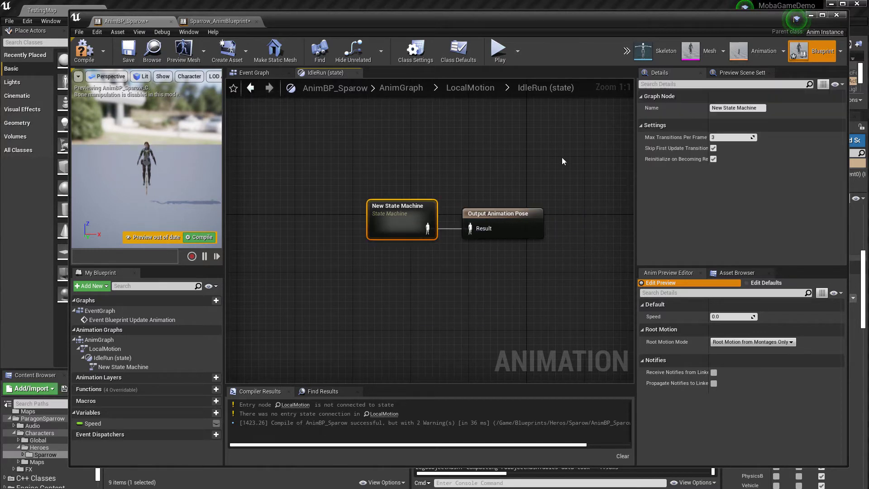
left_click(763, 108)
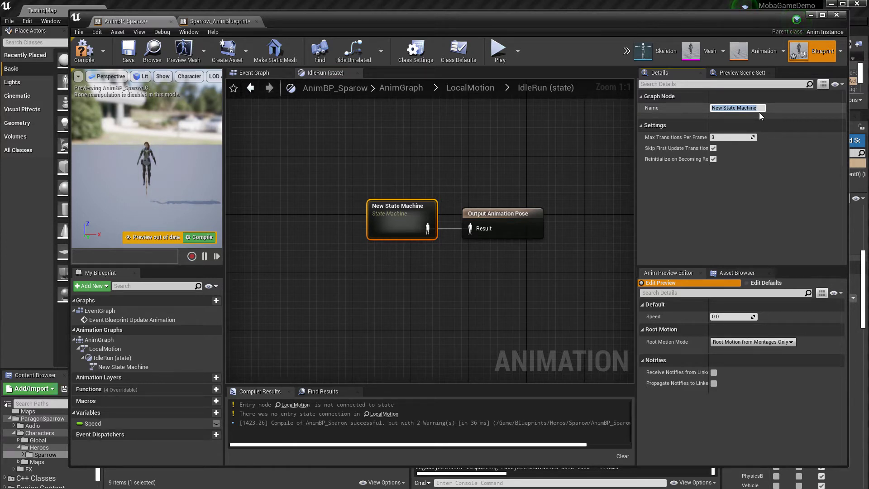
key("BackSpace")
type("IdleRunState")
key("Return")
- Inside the IdleRunState state machine, add a state named Idle connected from Entry
double_click(406, 226)
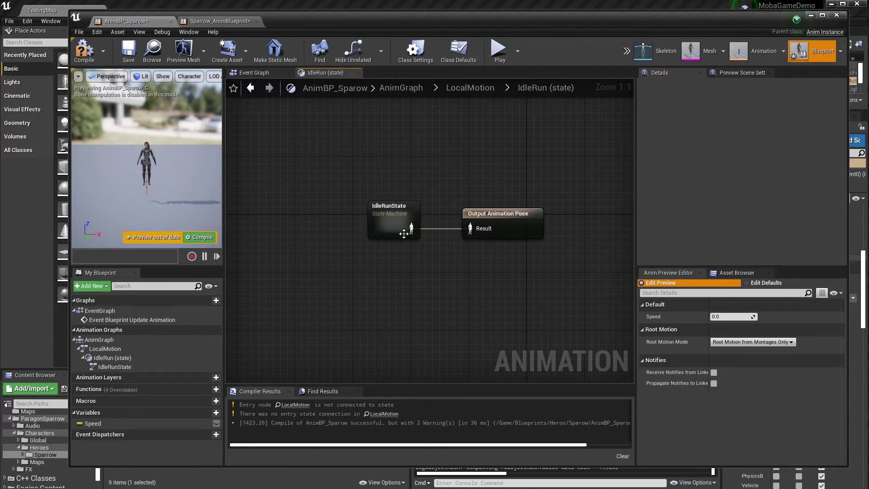
right_click_drag(412, 221, 299, 243)
left_click_drag(315, 242, 358, 242)
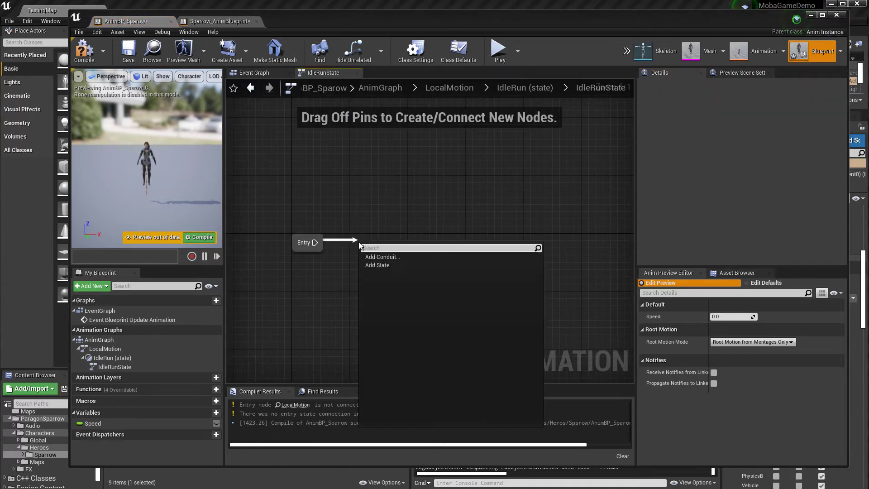
type("sta")
key("Return")
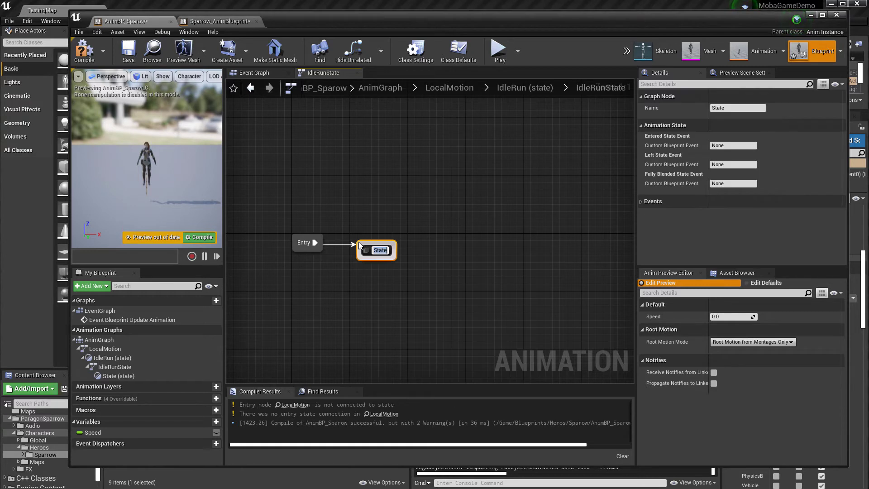
type("Idle")
key("Return")
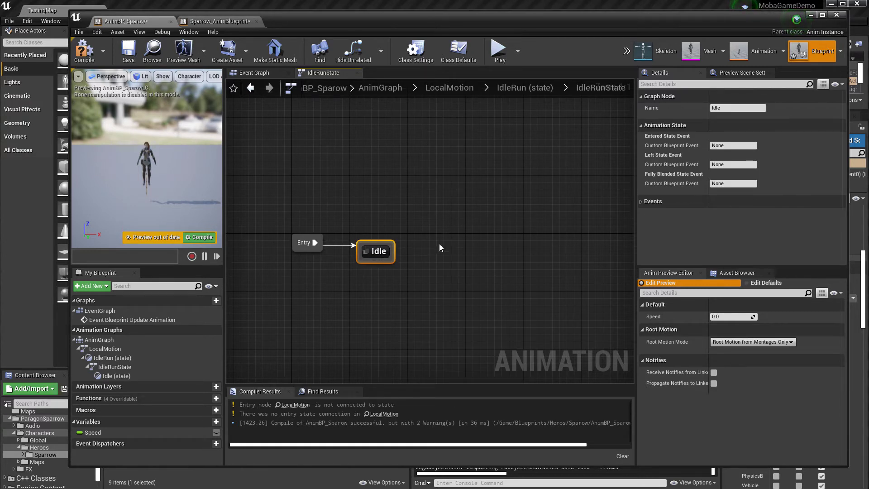
- Add a Run state with a transition from Idle, and create a return transition from Run to Idle
left_click_drag(385, 252, 448, 248)
key("Down")
key("Down")
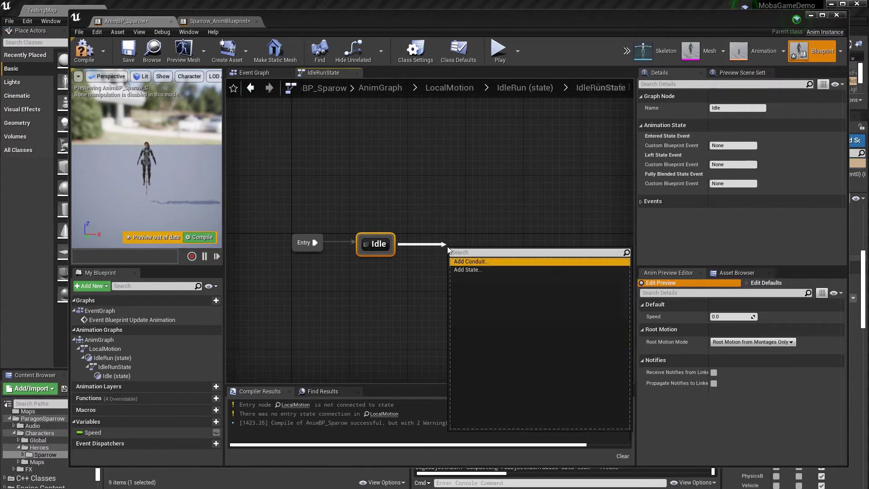
key("Return")
type("Run")
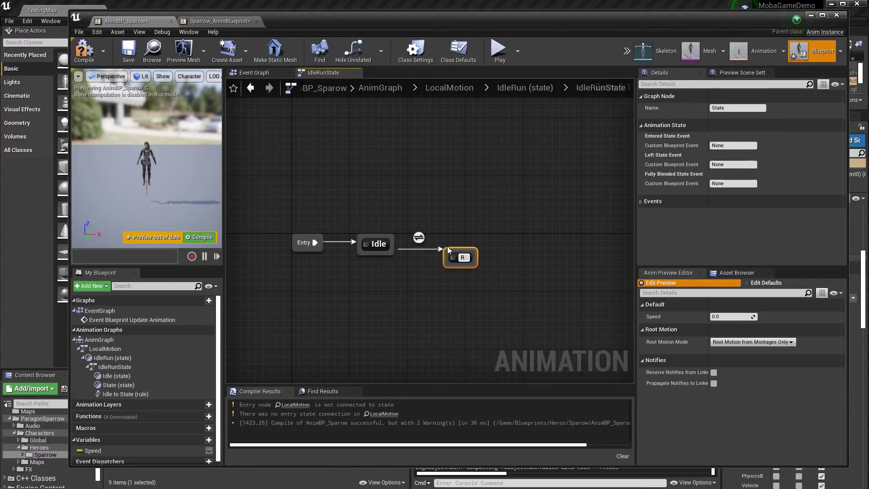
key("Return")
left_click_drag(473, 268, 387, 248)
scroll(447, 276, "up", 1)
right_click_drag(447, 276, 462, 260)
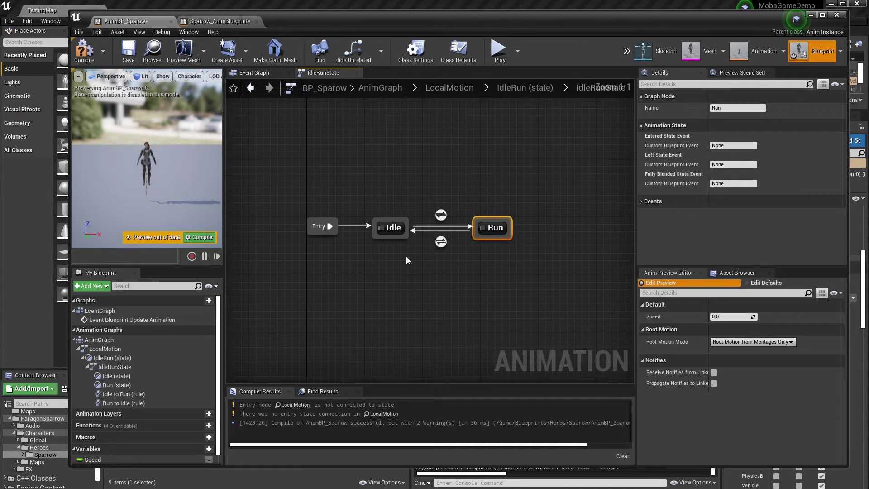
- Open the Idle state, enlarge the Asset Browser and filter its animations by idle
double_click(393, 228)
left_click(736, 272)
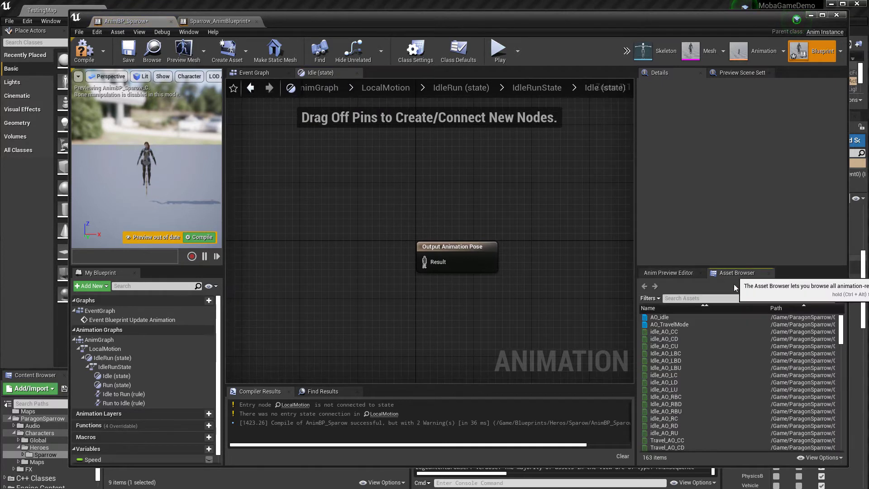
left_click_drag(701, 267, 702, 162)
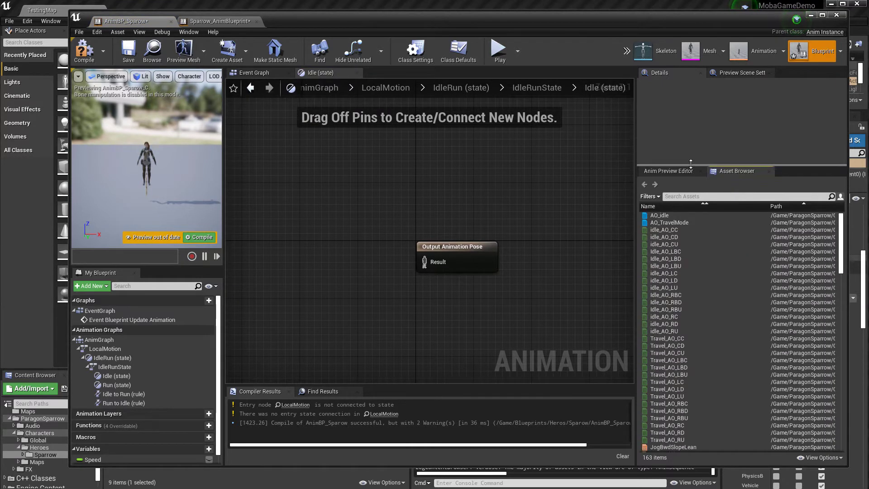
left_click(679, 190)
type("idoe")
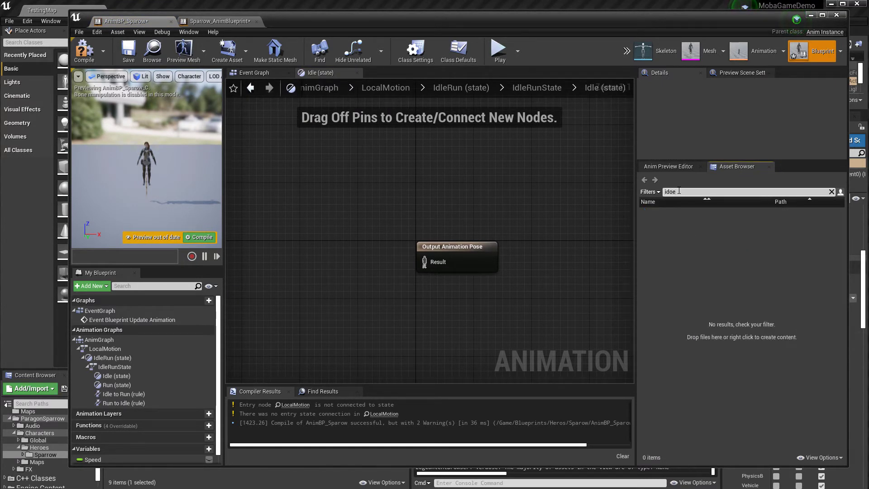
key("BackSpace")
type("le")
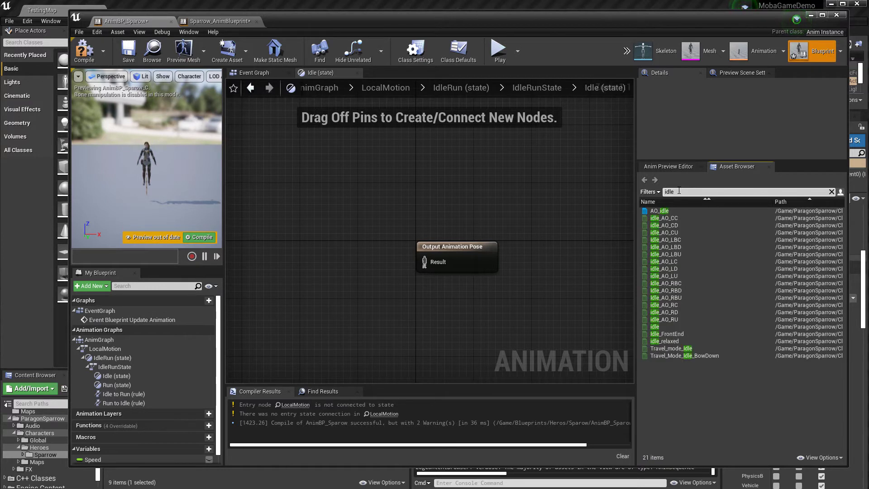
- Feed the idle animation sequence into the Idle state's Output Animation Pose and compile the blueprint
left_click_drag(656, 327, 424, 262)
left_click_drag(376, 246, 376, 253)
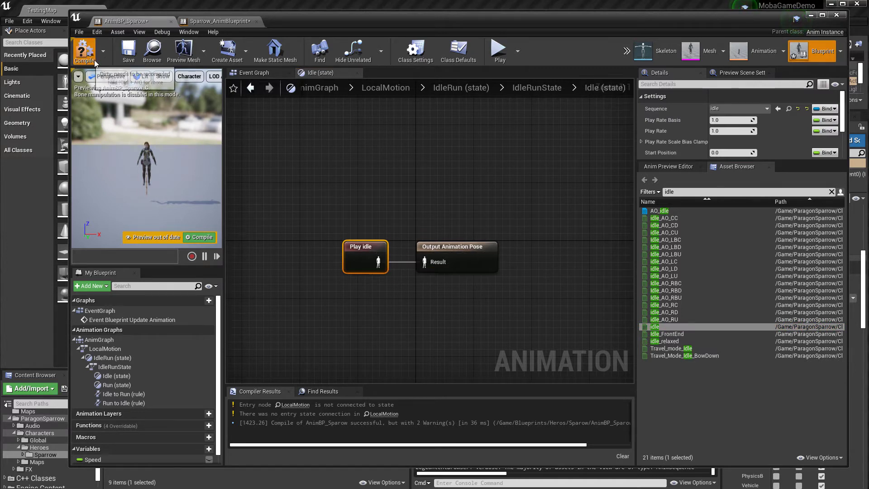
left_click(84, 50)
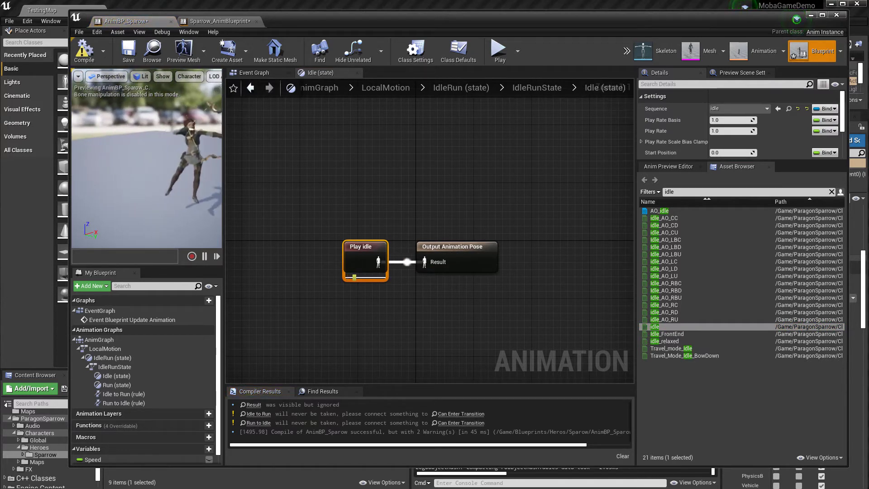
- Return to the IdleRunState machine, open the Run state and clear the Asset Browser's name filter
left_click(424, 168)
left_click(536, 87)
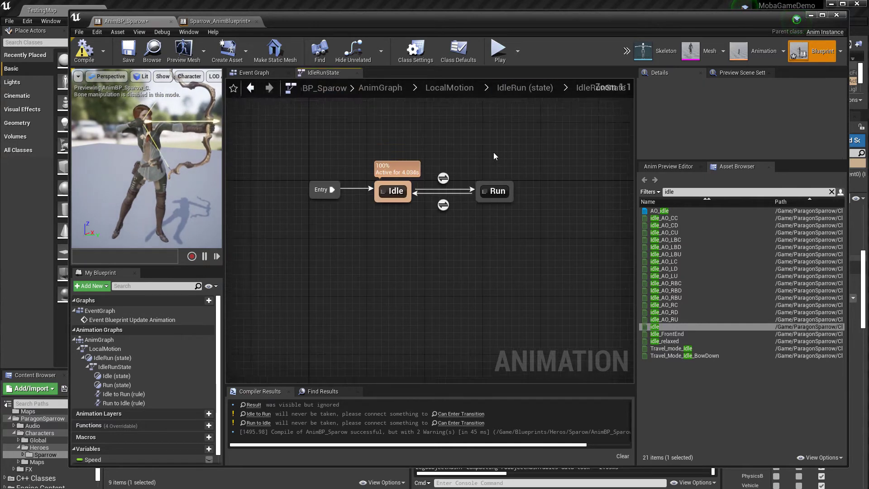
double_click(416, 228)
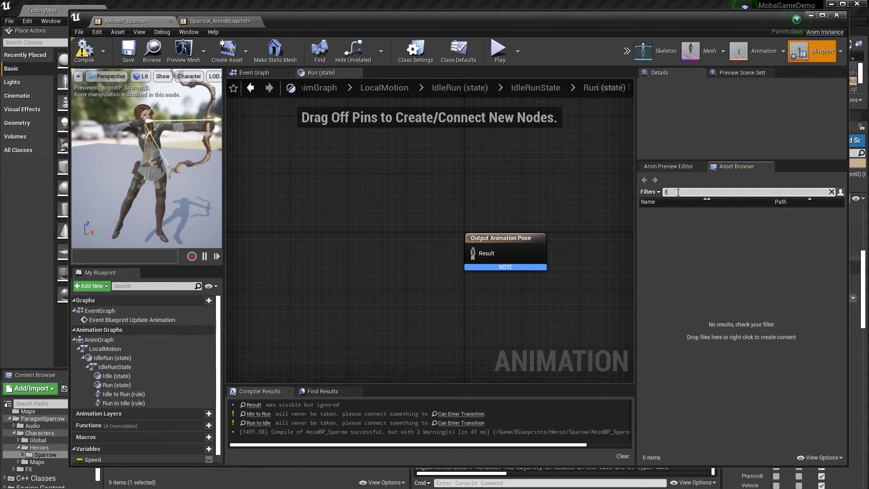
type("move")
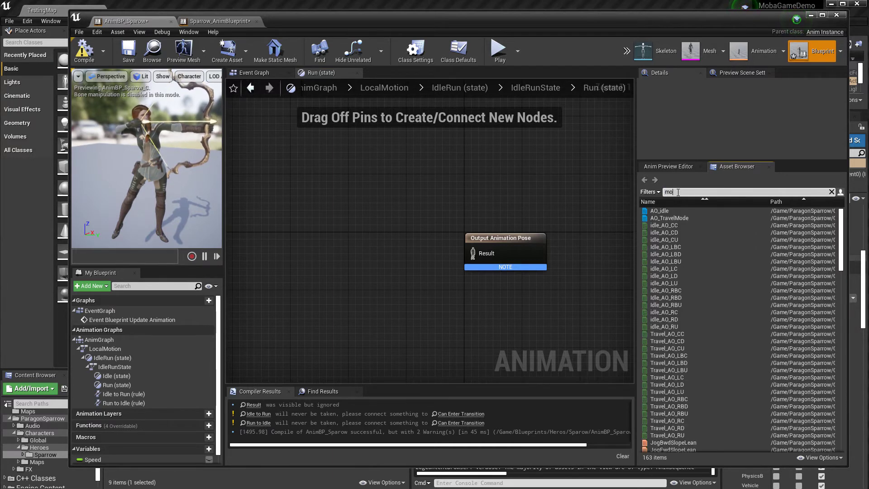
key("BackSpace")
key("BackSpace")
key("BackSpace")
key("BackSpace")
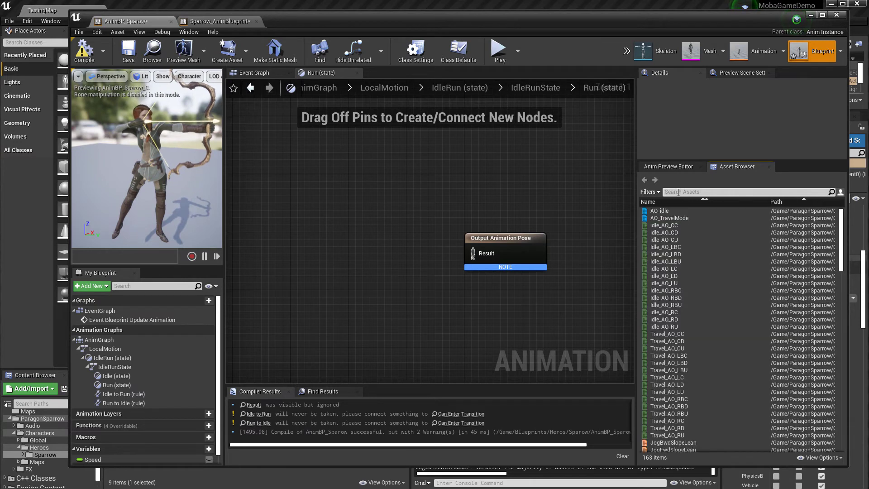
- Feed the Jog_Fwd animation into the Run state's Output Animation Pose, compile and save the blueprint
scroll(702, 266, "down", 11)
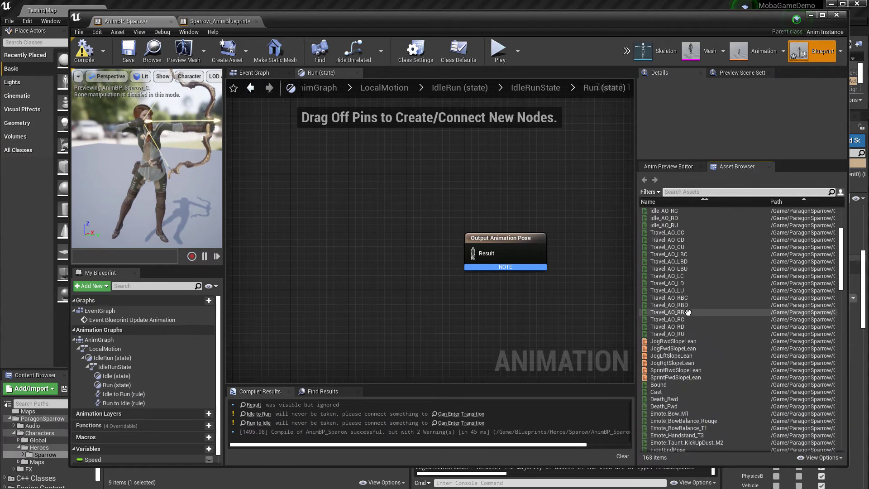
mouse_move(684, 355)
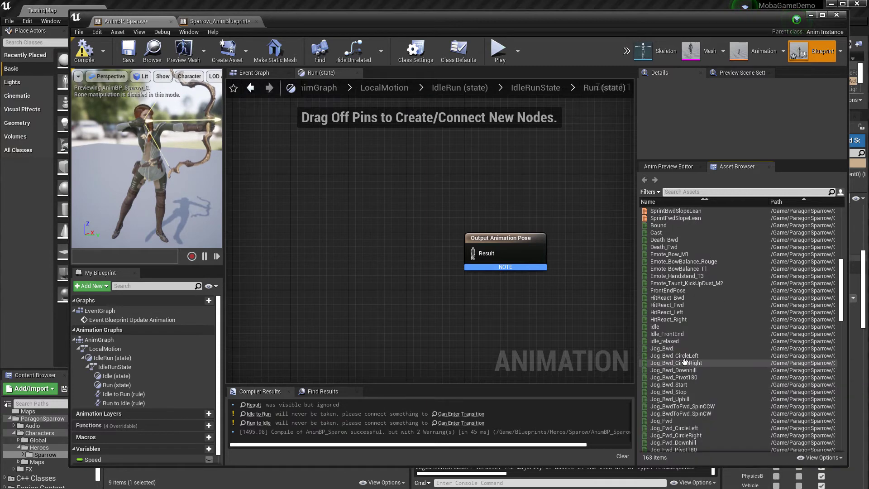
scroll(678, 375, "down", 2)
left_click(669, 392)
left_click_drag(669, 392, 477, 251)
left_click_drag(377, 244, 406, 237)
left_click(86, 52)
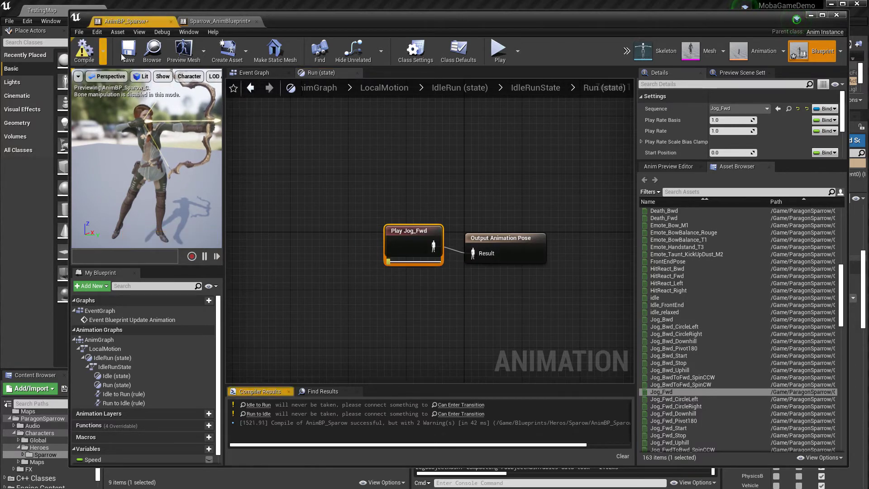
left_click(126, 52)
right_click_drag(401, 179, 385, 160)
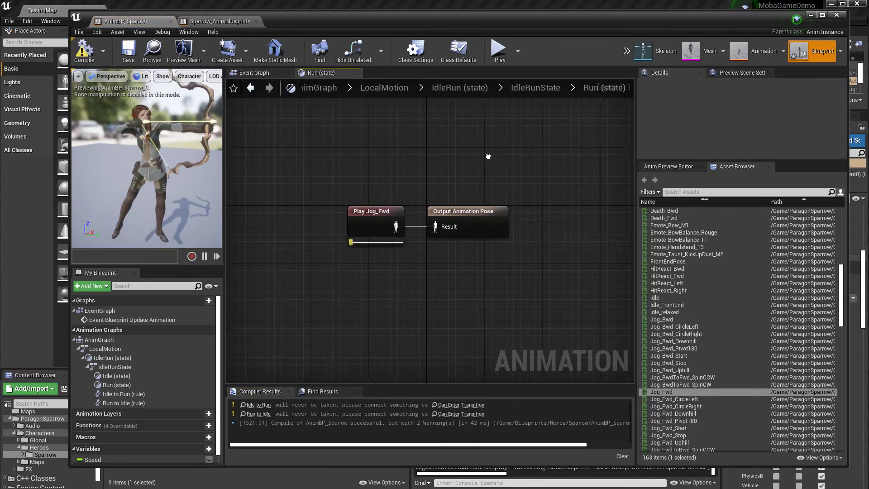
- Open the Idle to Run transition rule and add a Speed getter feeding a float greater-than comparison
left_click(532, 87)
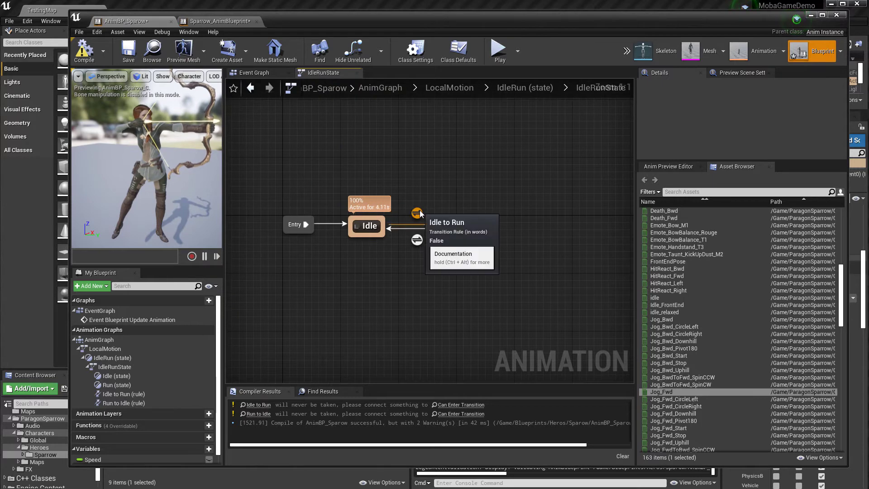
double_click(417, 212)
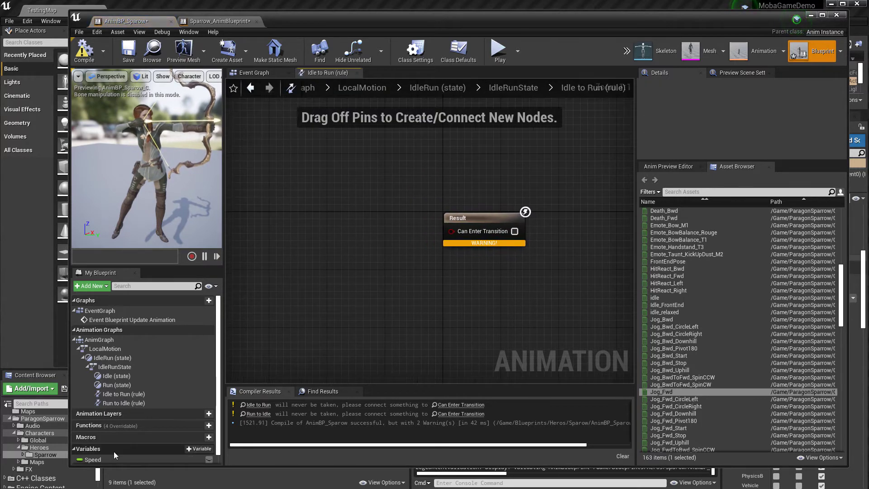
left_click(89, 460)
left_click_drag(88, 460, 297, 233)
left_click(387, 202)
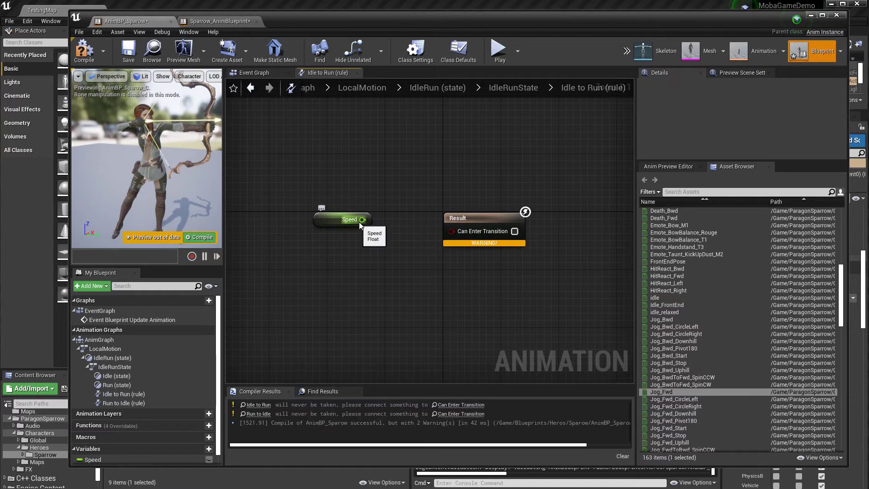
left_click_drag(362, 219, 388, 232)
type(">")
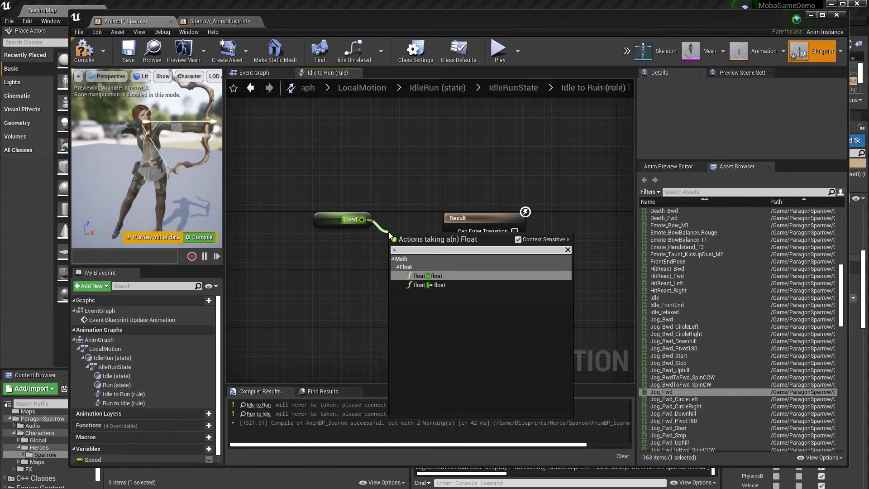
key("Return")
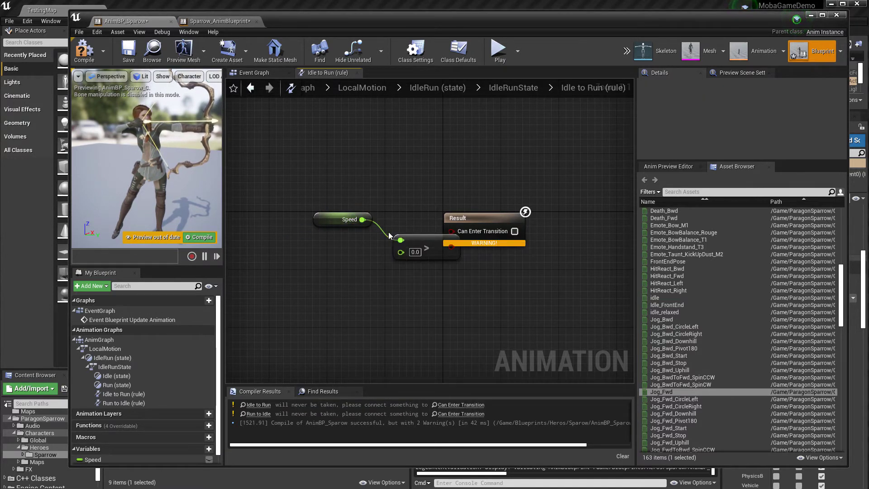
- Set the comparison value to 20.0 and connect the greater-than output to the Result node's Can Enter Transition
left_click(415, 252)
left_click(418, 252)
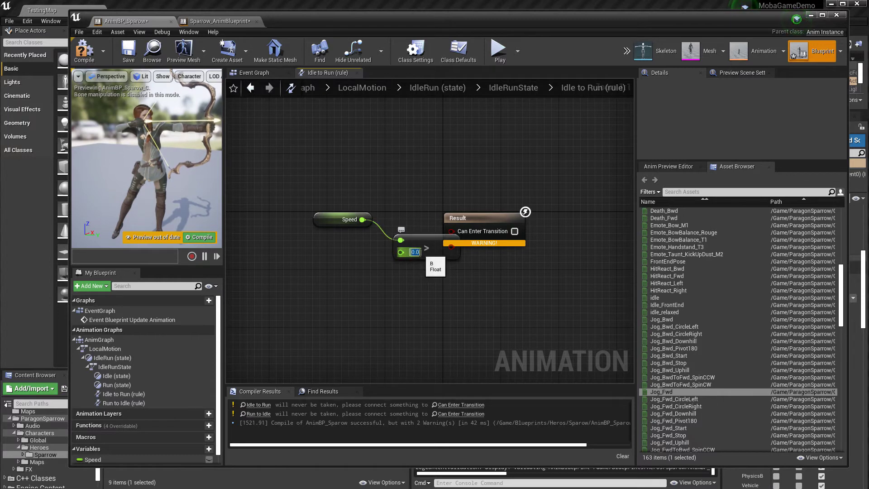
type("20.0")
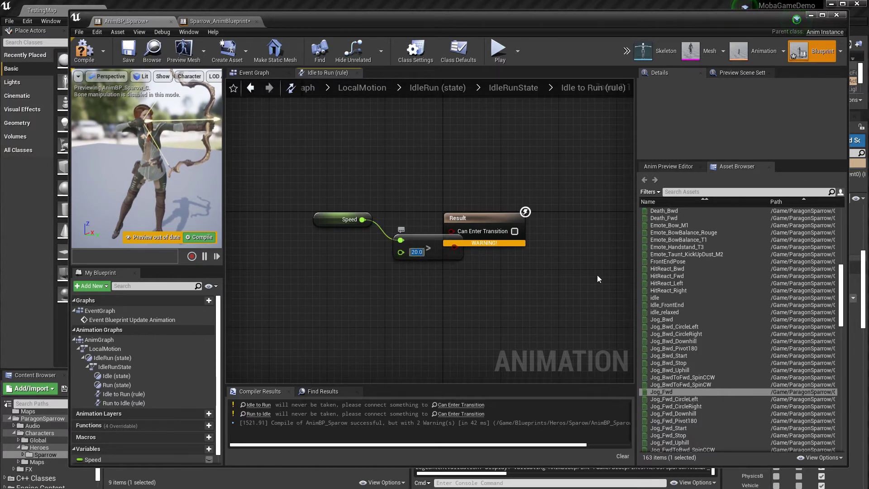
left_click_drag(479, 234, 514, 250)
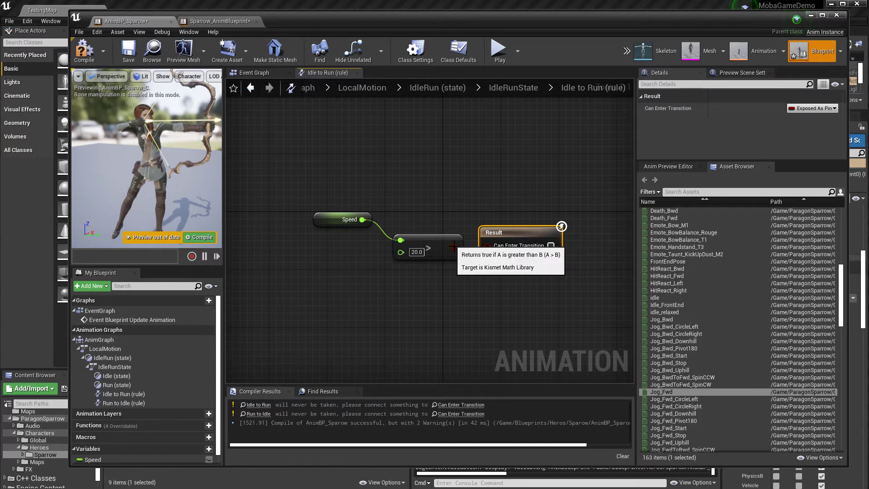
left_click_drag(454, 247, 486, 246)
left_click(455, 285)
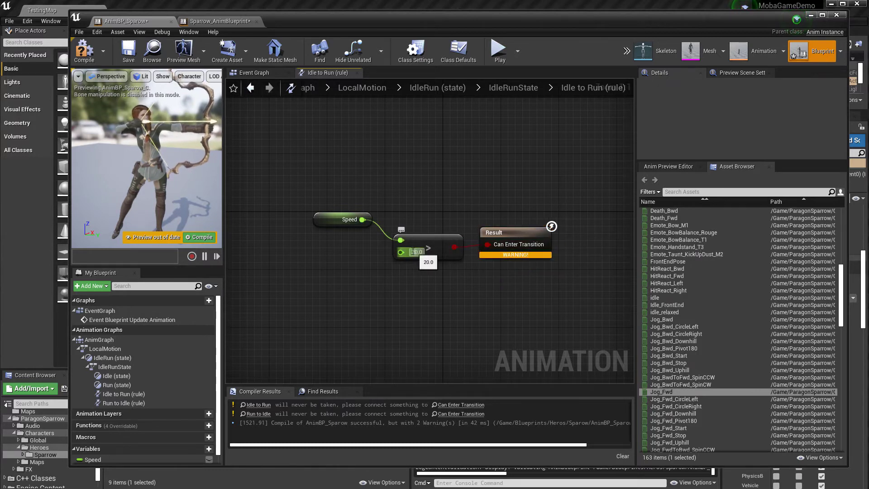
- Change the greater-than threshold to 10.0, compile the blueprint and tidy the rule's nodes
left_click(421, 287)
left_click(428, 241)
left_click(426, 285)
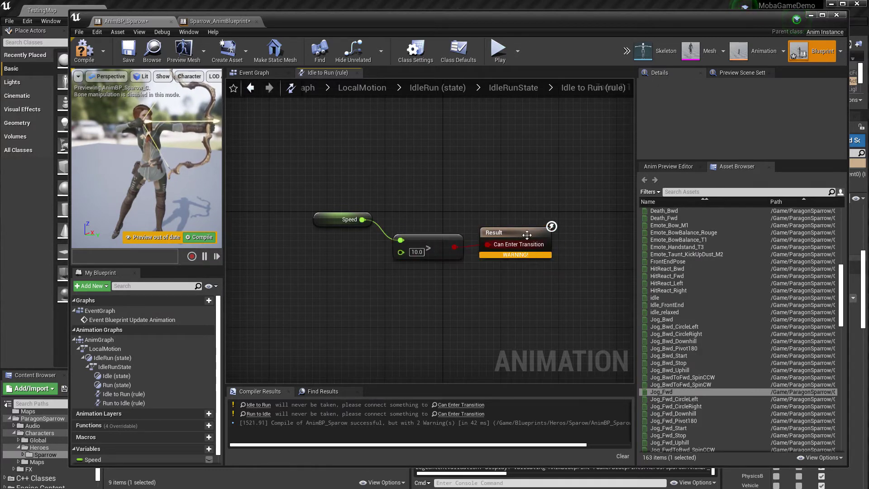
left_click_drag(526, 234, 527, 242)
left_click(84, 51)
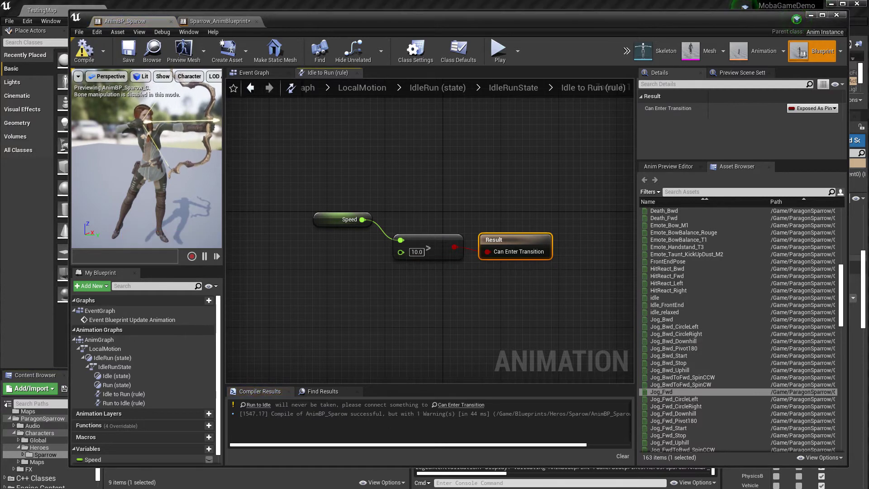
right_click_drag(331, 219, 334, 210)
left_click(332, 211)
left_click_drag(327, 230, 327, 226)
right_click_drag(426, 182, 373, 171)
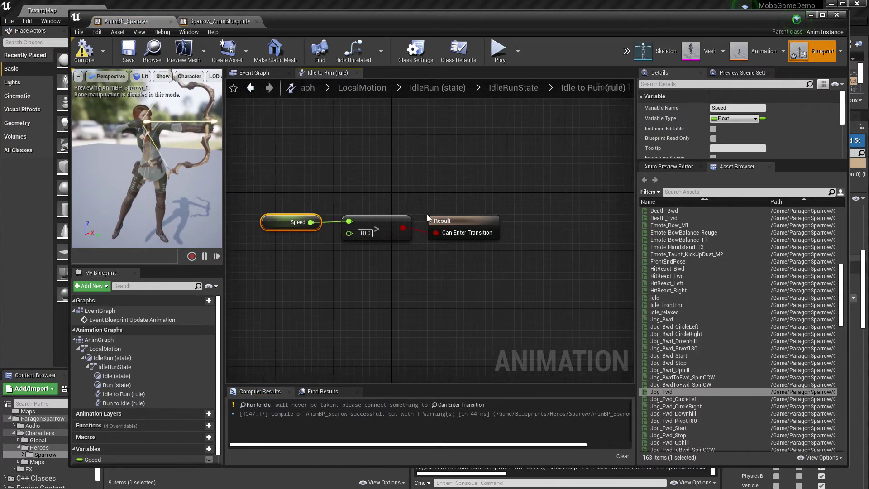
left_click(402, 146)
- Open the Run to Idle transition rule and add a Speed getter feeding a float less-than comparison
left_click(511, 89)
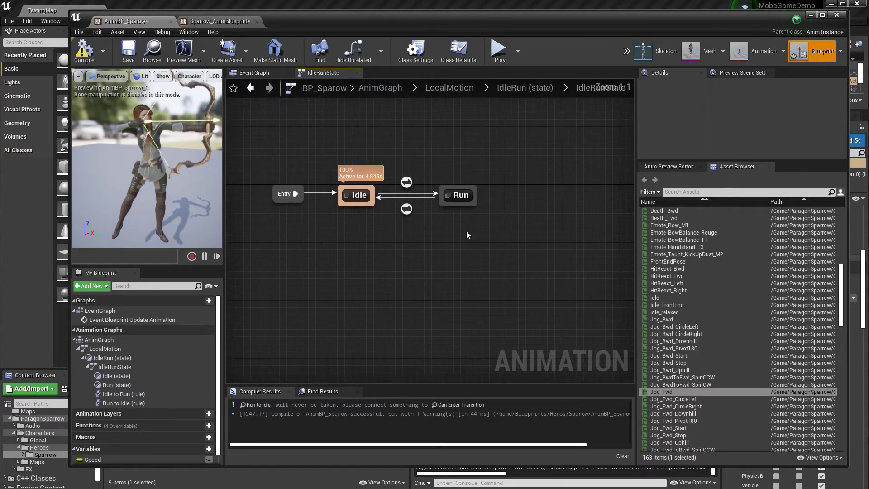
double_click(407, 209)
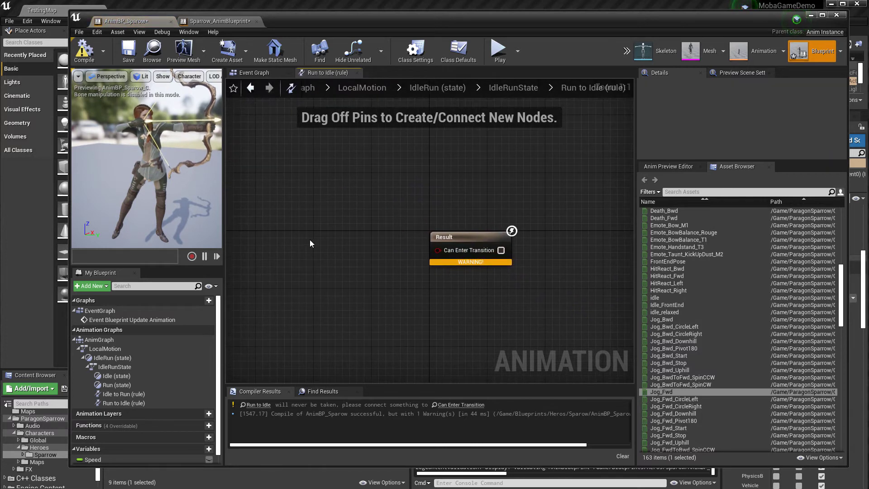
left_click(96, 459)
left_click_drag(96, 459, 366, 266)
type("<")
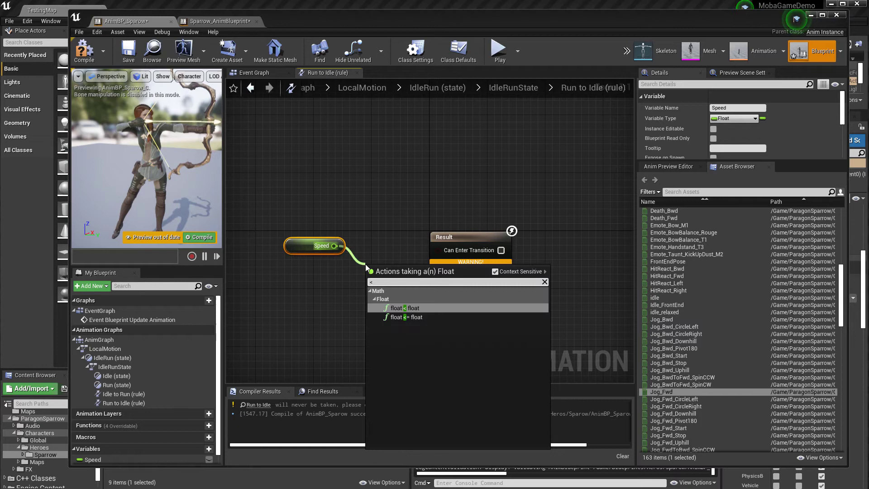
left_click(422, 304)
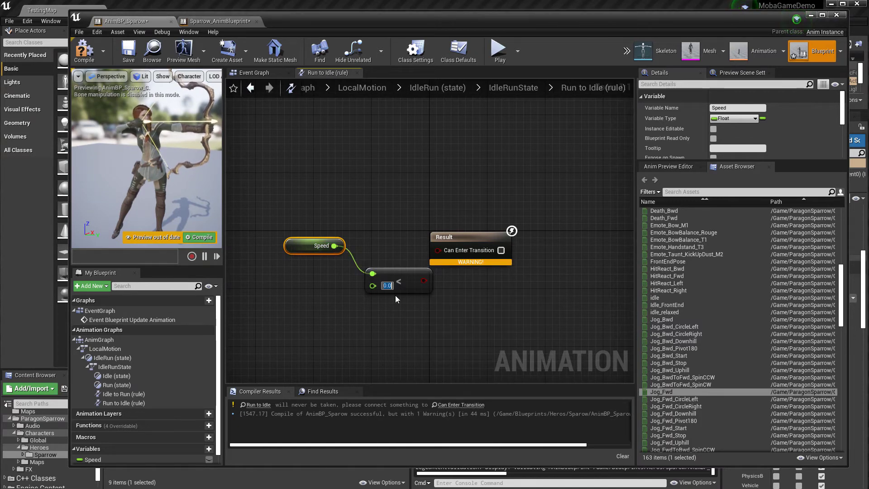
- Set the less-than value to 10.0, wire the comparison into Can Enter Transition and compile
type("10")
left_click(456, 299)
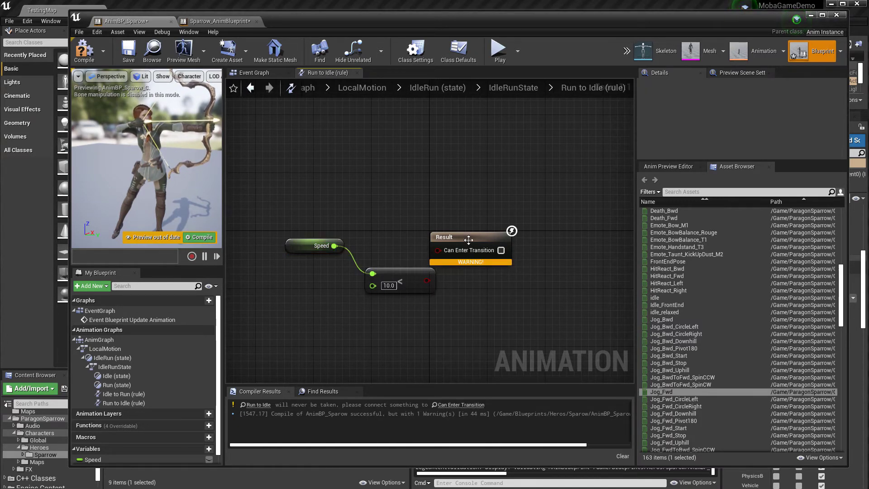
left_click_drag(469, 240, 490, 269)
mouse_move(426, 281)
left_mouse_down()
mouse_move(464, 284)
mouse_move(421, 277)
left_mouse_up()
left_click(403, 355)
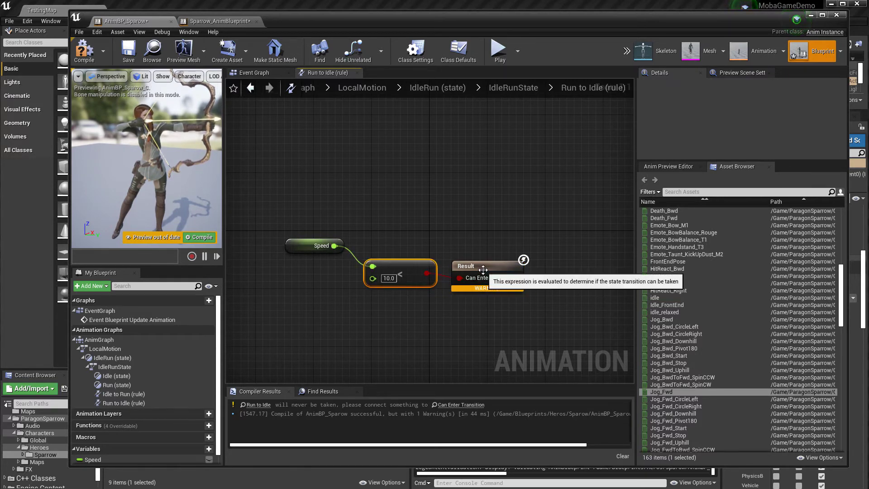
left_click(84, 50)
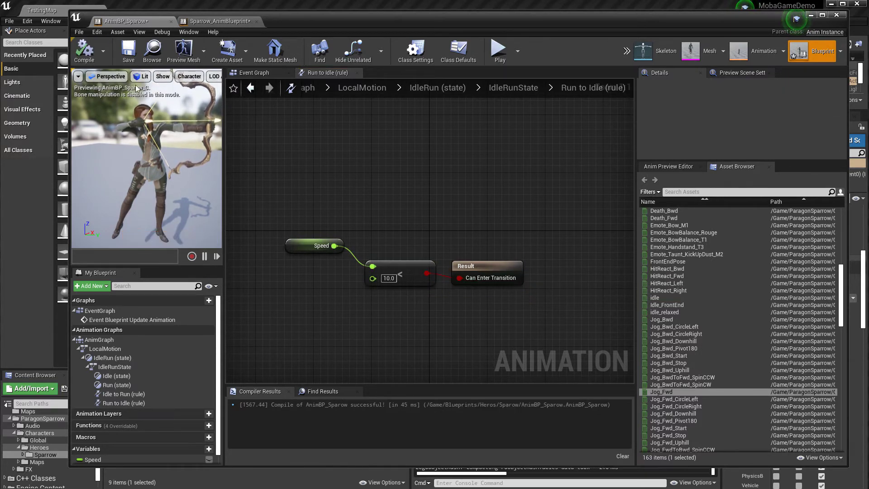
- Lower the Run to Idle rule's less-than threshold to 5.0 and recompile the blueprint
left_click(392, 279)
type("5")
key("Return")
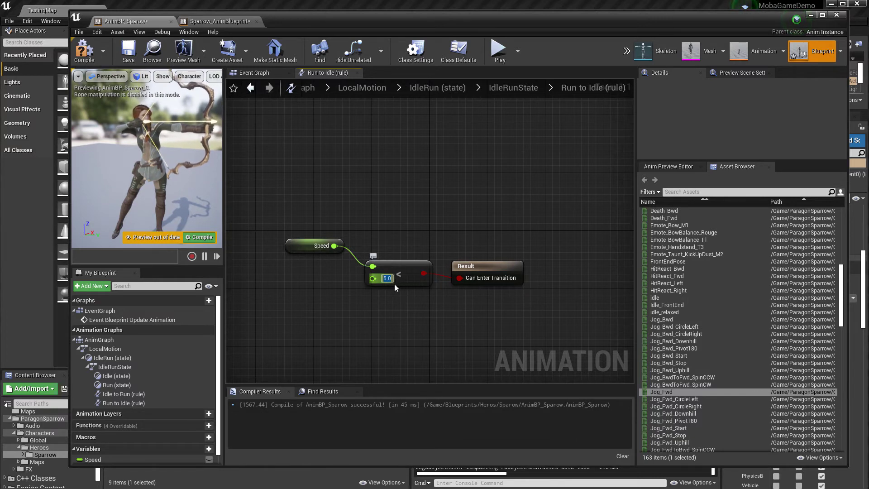
left_click(84, 50)
- Review the Idle and Run states with their transitions in IdleRunState, and return to the parent IdleRun state
right_click_drag(435, 195, 380, 168)
left_click(268, 74)
left_click(322, 74)
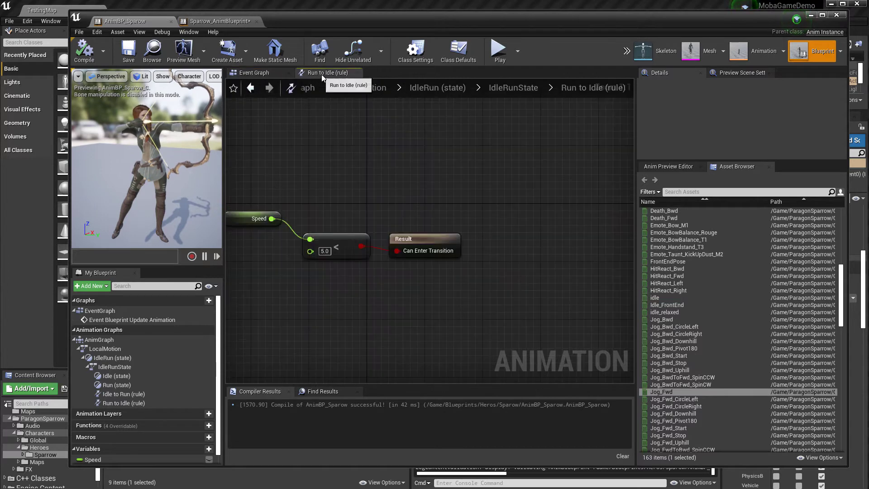
left_click(527, 91)
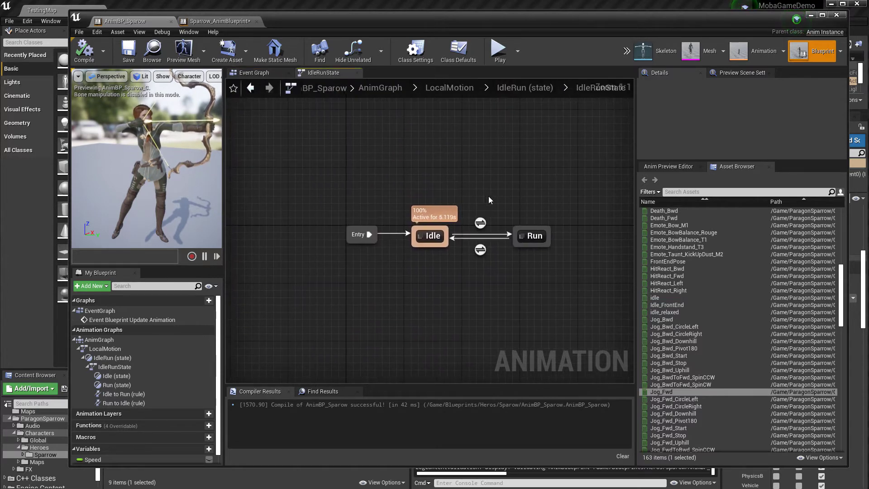
mouse_move(485, 224)
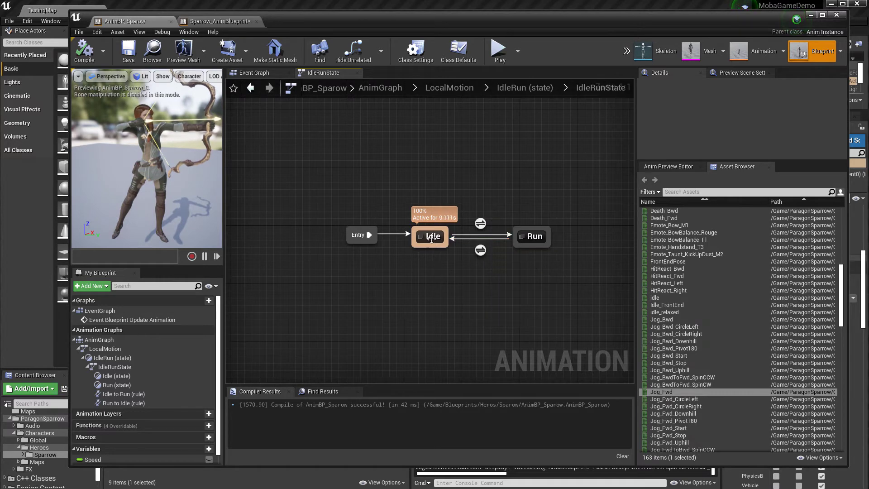
right_click(379, 277)
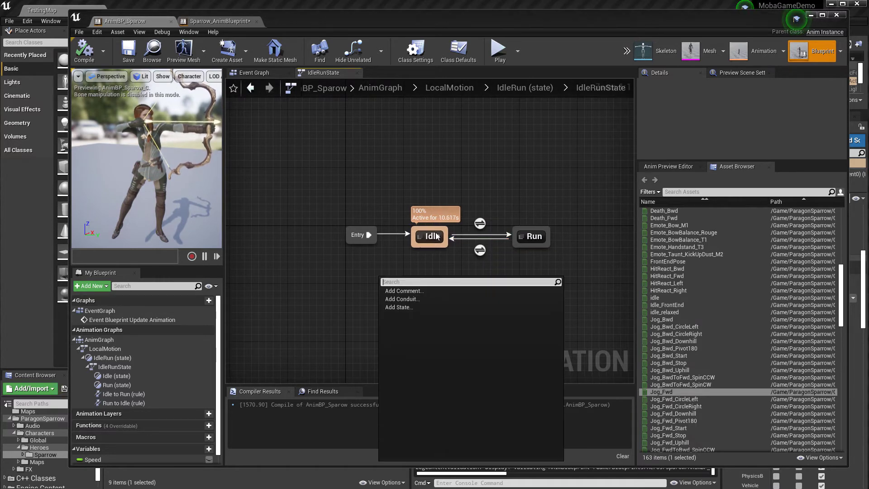
left_click(506, 89)
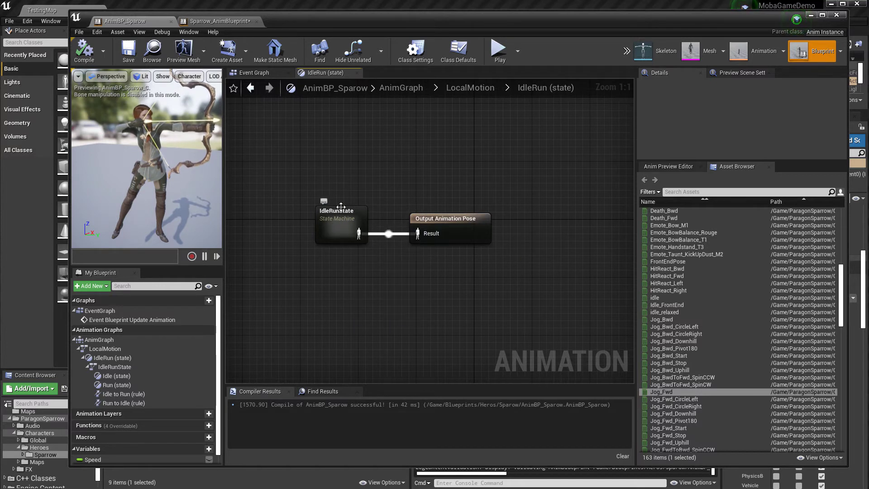
- Go up through LocalMotion to the AnimGraph, repositioning the state node and the LocalMotion node along the way
left_click(471, 87)
right_click_drag(429, 150, 473, 190)
left_click_drag(384, 197, 476, 236)
left_click(408, 106)
left_click(402, 90)
right_click_drag(408, 160, 325, 163)
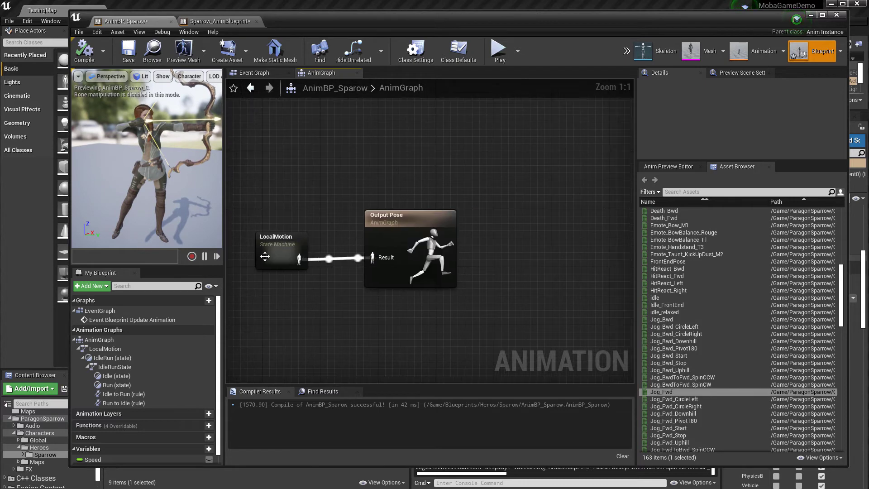
left_click(267, 254)
left_click(388, 225)
right_click_drag(341, 219, 415, 217)
left_click_drag(353, 245, 361, 237)
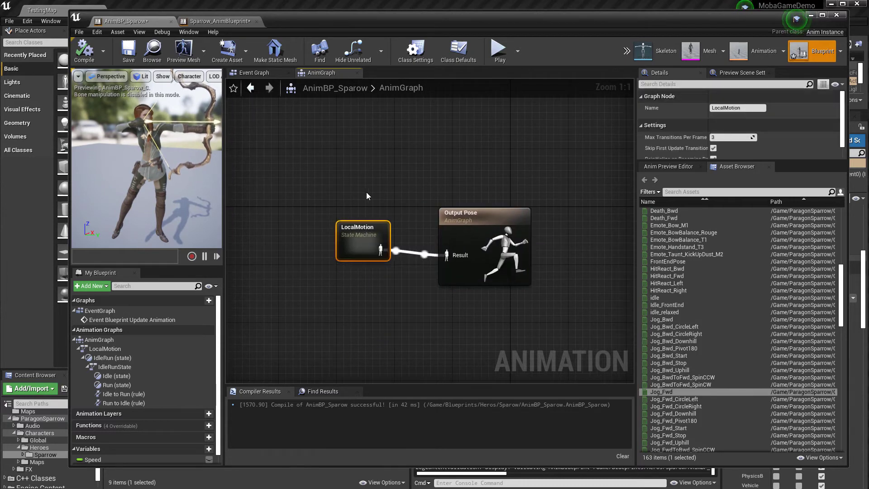
- Compile and save both AnimBP_Sparow and Sparrow_AnimBlueprint, and close the blueprint editor window
left_click(84, 53)
left_click(130, 53)
left_click(342, 119)
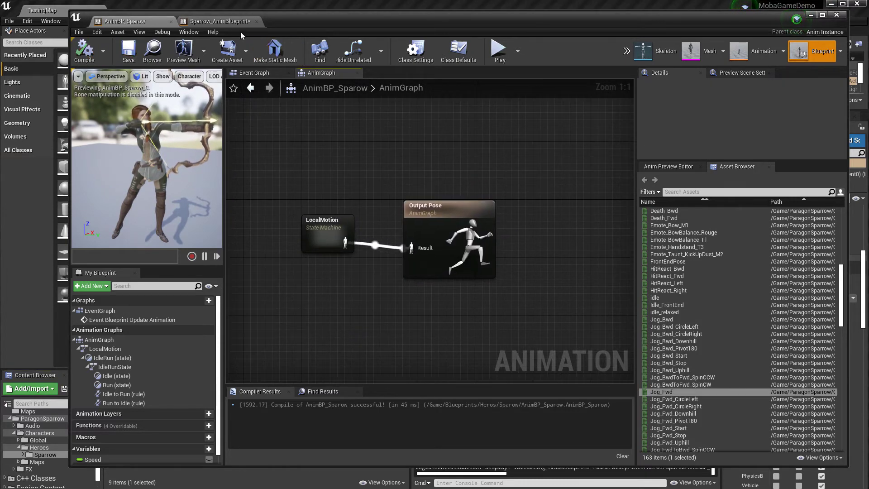
left_click(218, 21)
left_click(84, 52)
left_click(129, 52)
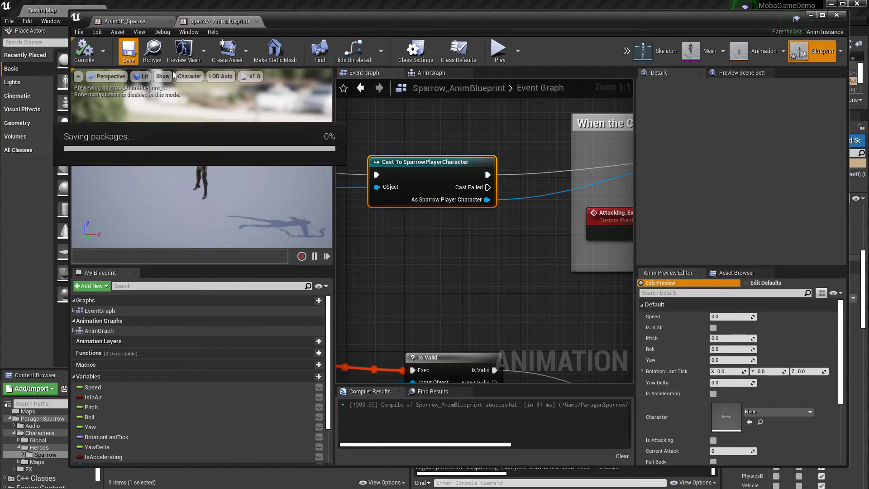
left_click(836, 15)
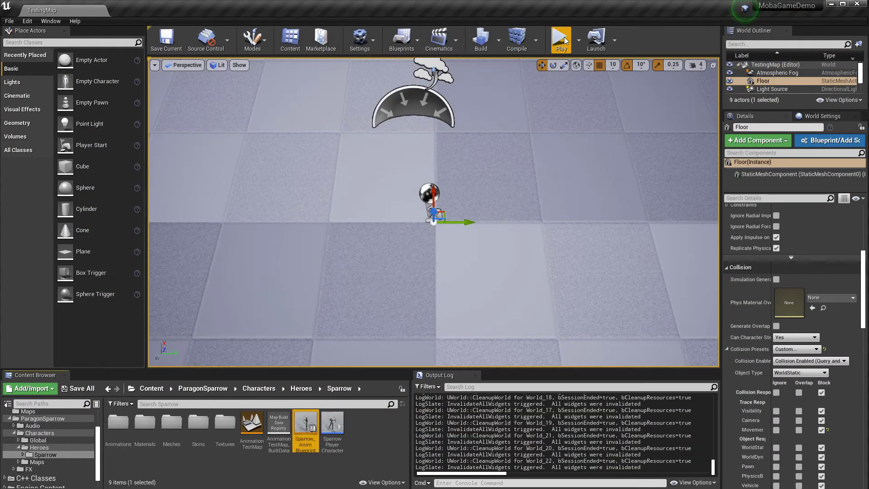
- Play-test TestingMap, sending the hero to a few spots on the floor, and stop the session
left_click(561, 38)
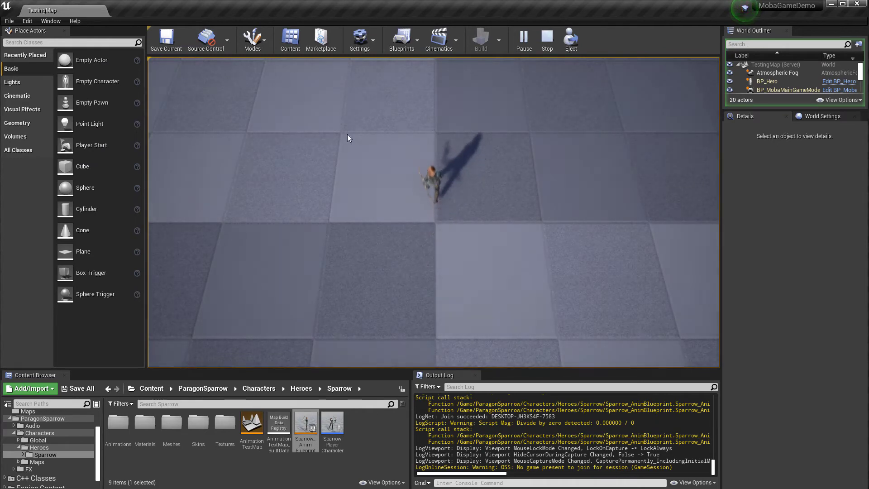
right_click(346, 134)
right_click(313, 202)
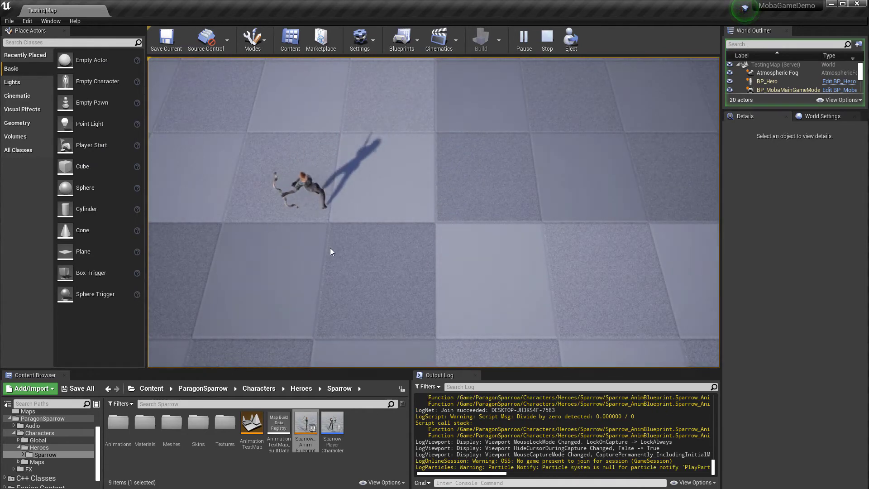
right_click(403, 243)
key("Escape")
- Open the BP_MobaMainGameMode blueprint from the Content/Blueprints folder
left_click(109, 470)
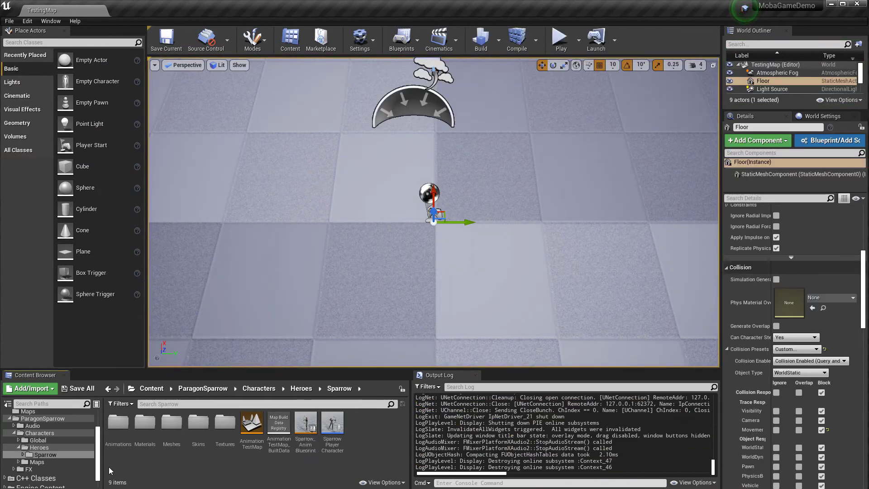
left_click(50, 433)
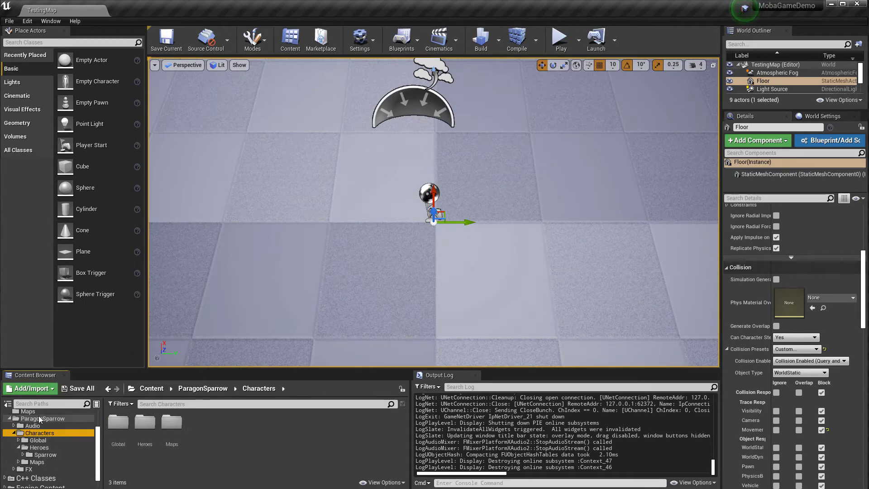
left_click(39, 417)
scroll(44, 412, "up", 3)
left_click(43, 422)
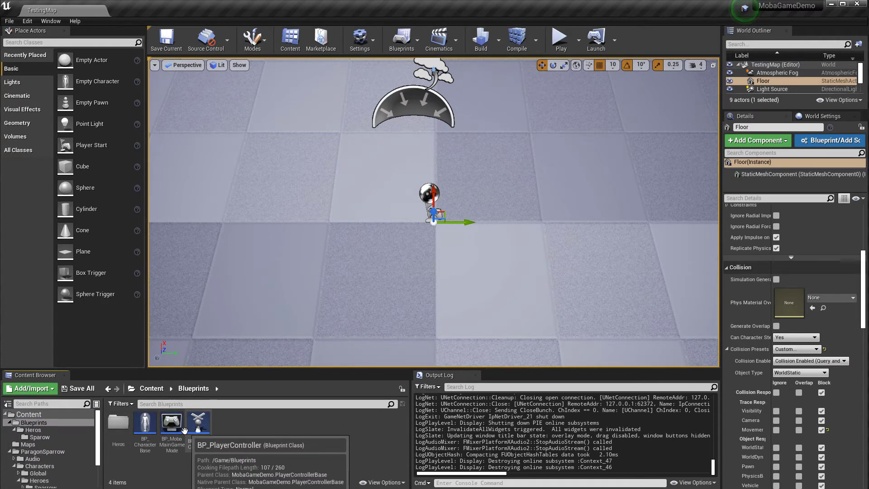
double_click(171, 423)
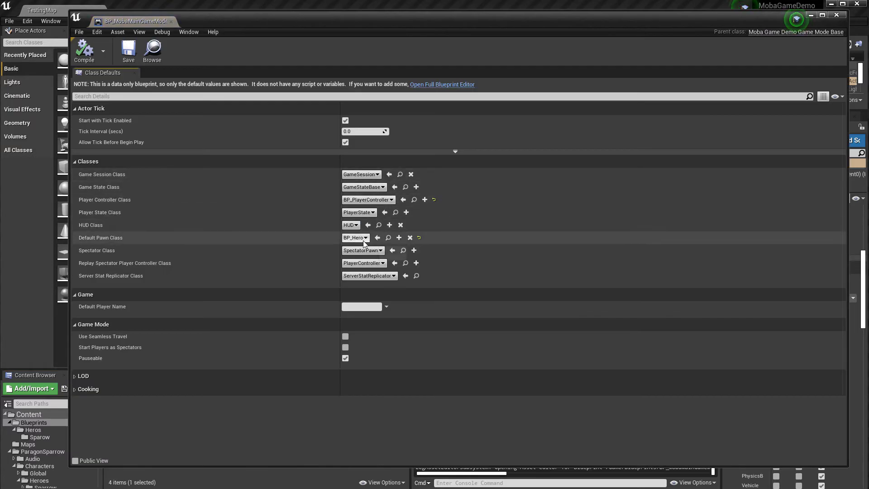
- Set the game mode's Default Pawn Class to Sparow, save the blueprint and close its editor
left_click(356, 237)
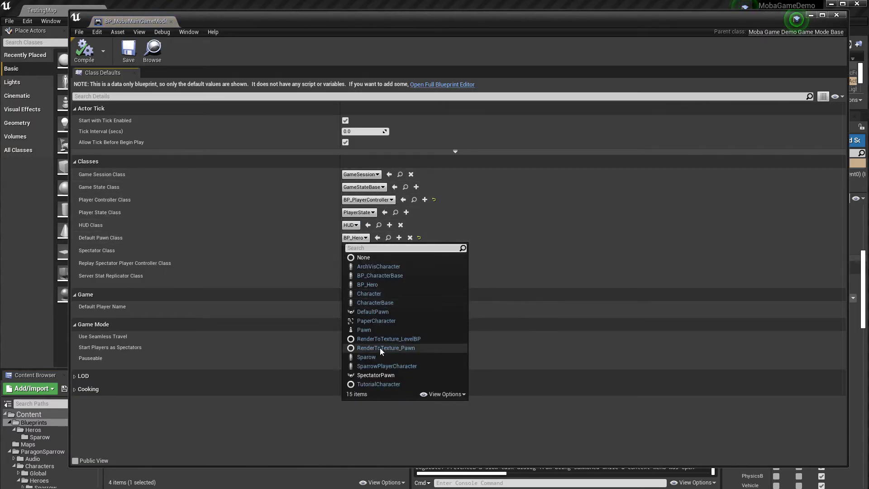
left_click(368, 356)
left_click(129, 49)
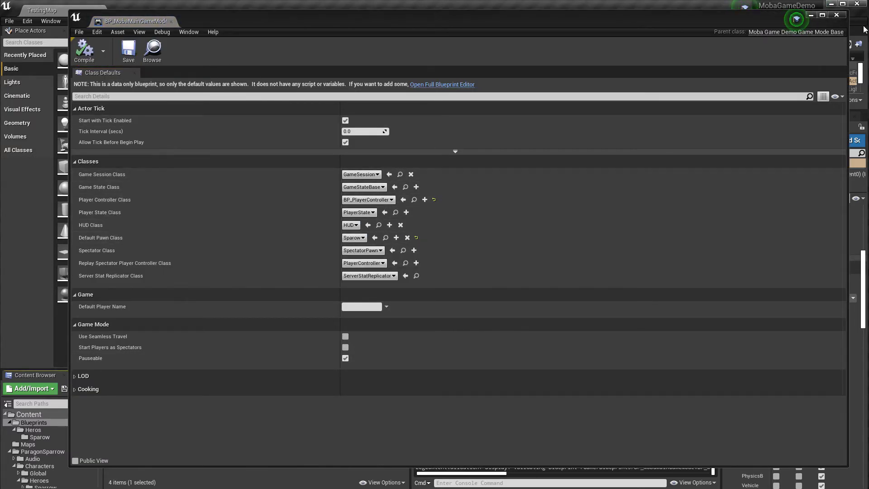
left_click(836, 14)
- Play-test the level with the Sparow pawn, sending it in many directions to check its turning and run animation, and stop the session
left_click(559, 38)
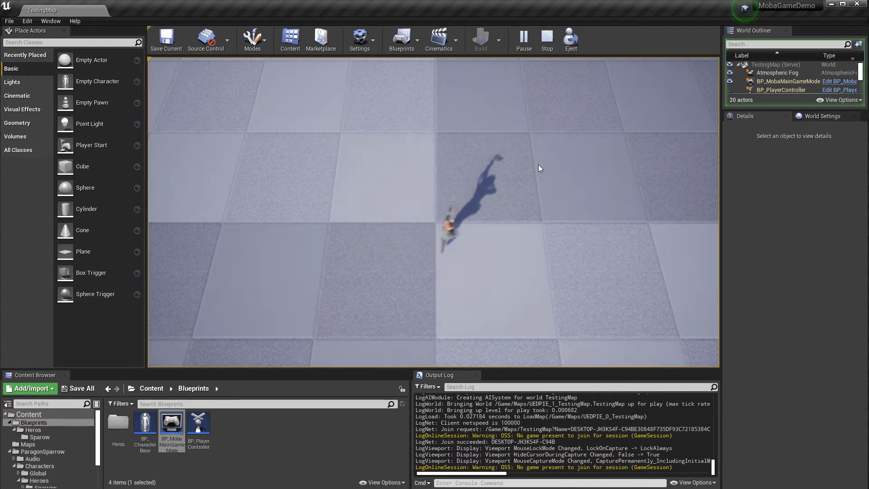
right_click(471, 173)
right_click(246, 283)
right_click(515, 324)
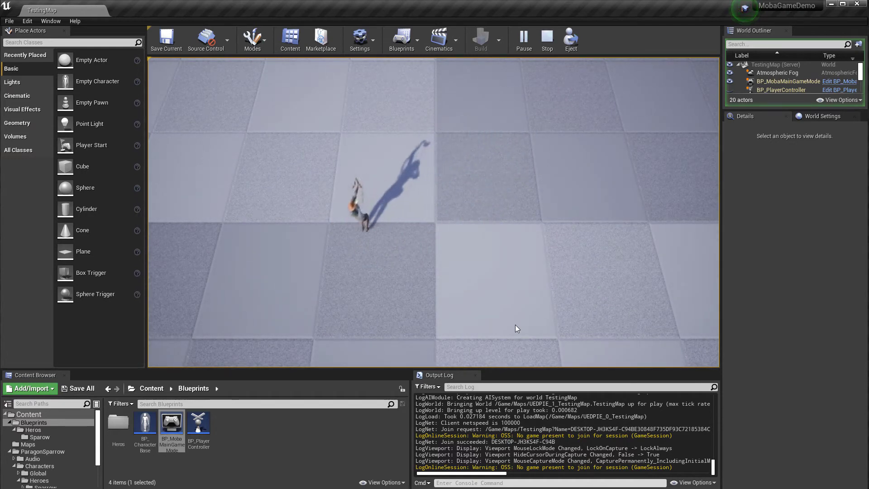
right_click(543, 141)
right_click(388, 166)
right_click(353, 248)
right_click(614, 277)
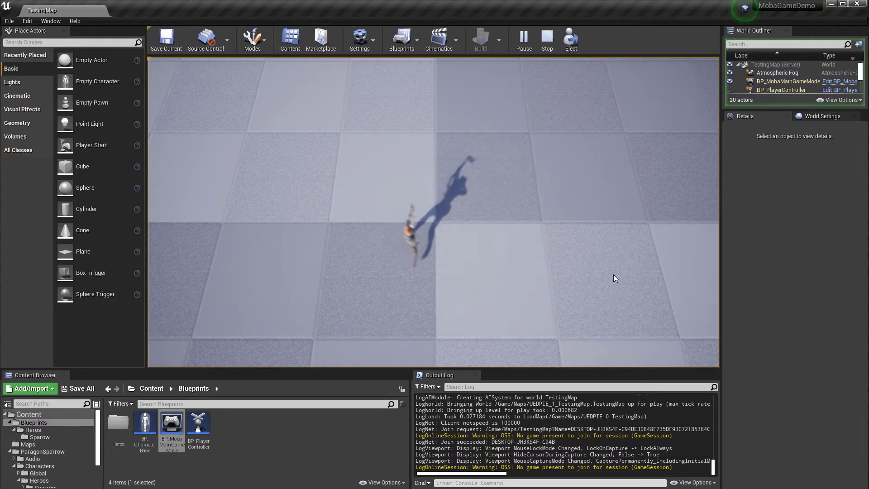
right_click(583, 140)
right_click(381, 181)
right_click(250, 241)
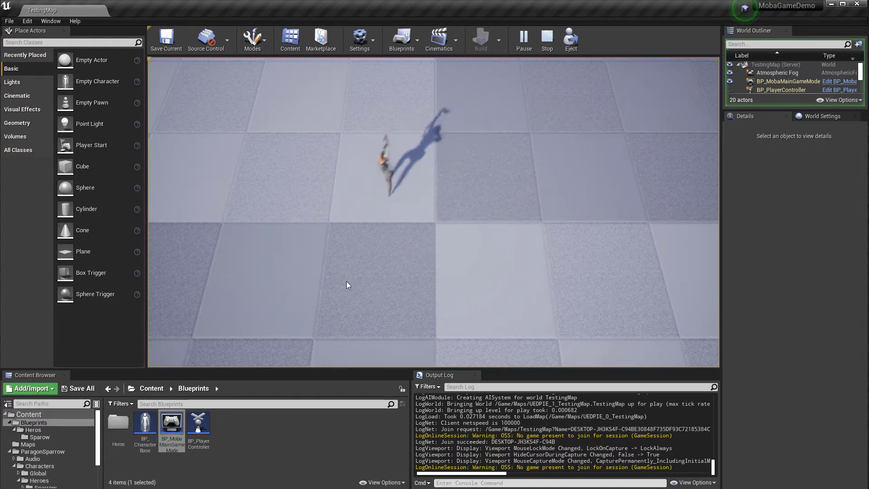
right_click(348, 283)
right_click(520, 285)
right_click(485, 133)
right_click(389, 173)
right_click(387, 208)
right_click(558, 251)
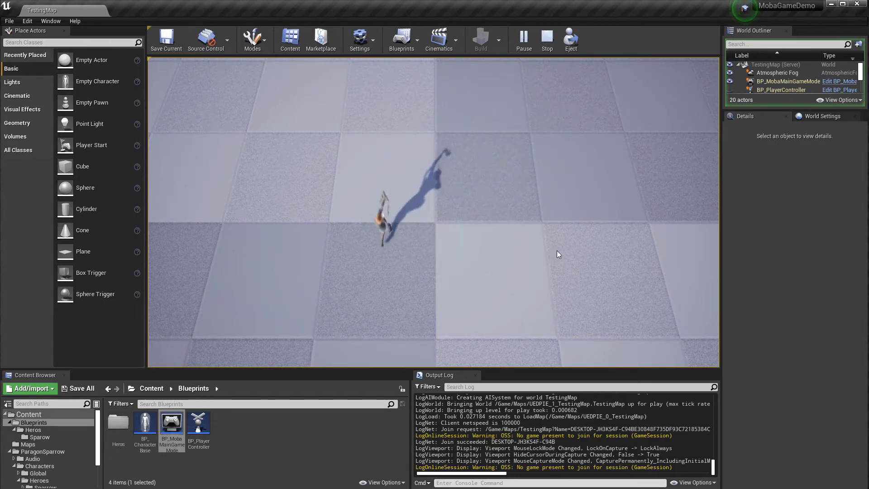
right_click(554, 147)
right_click(453, 131)
right_click(406, 196)
right_click(488, 222)
right_click(511, 145)
right_click(403, 149)
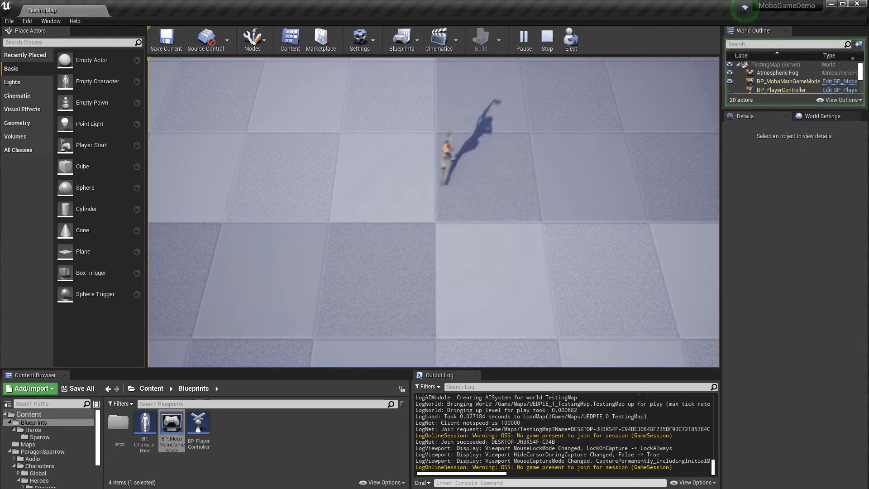
right_click(487, 227)
key("Escape")
left_click(243, 470)
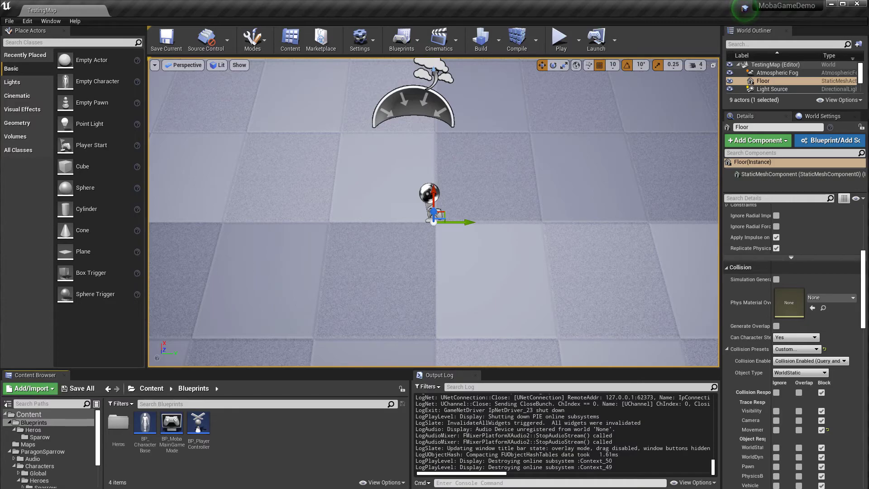
- Switch to the Rider code editor and open CharacterBase.cpp at the blank line ending the ACharacterBase constructor
key("alt+Tab")
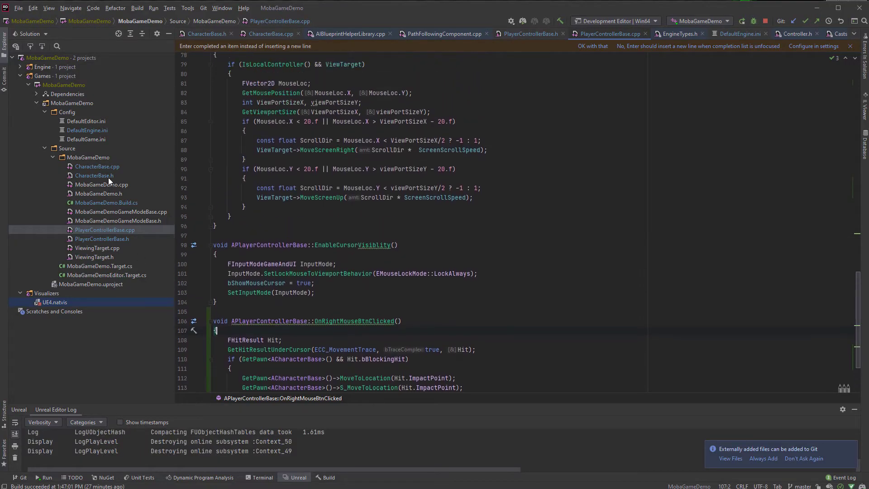
double_click(98, 166)
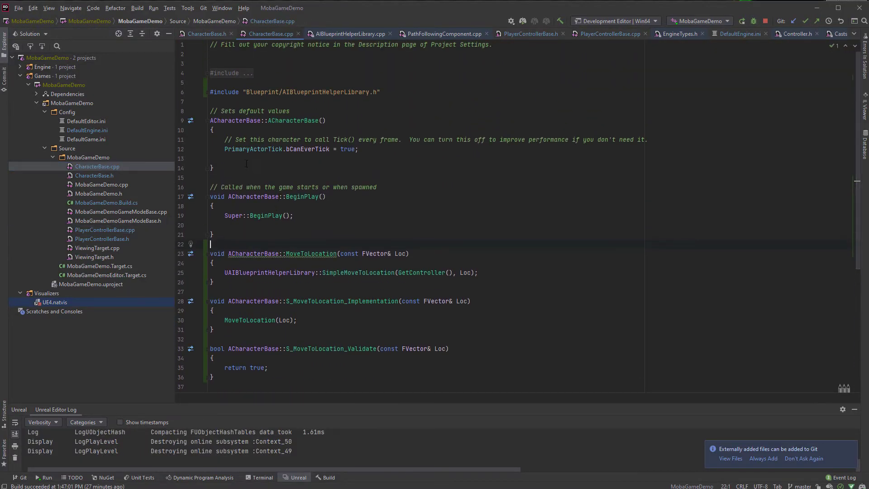
left_click(246, 159)
- Add the constructor line GetCharacterMovement()->bOrientRotationToMovement = true; using the completion that also includes GameFramework/CharacterMovementComponent.h
type("GetChara")
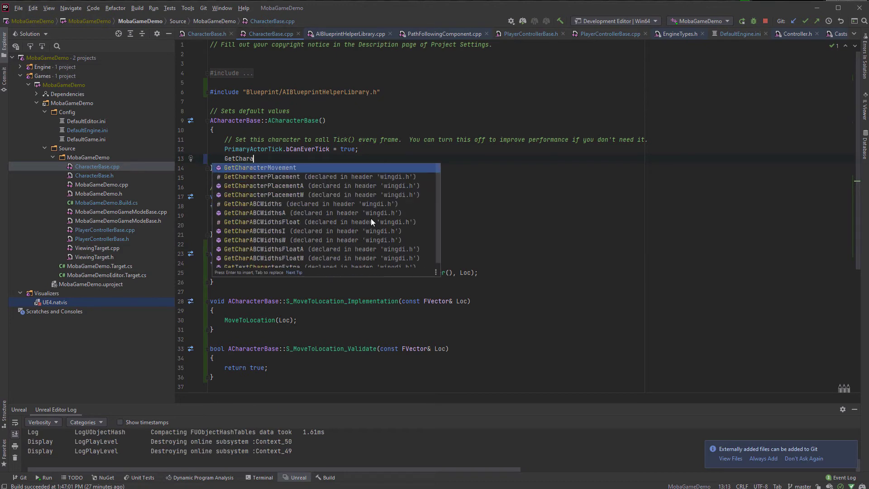
key("Return")
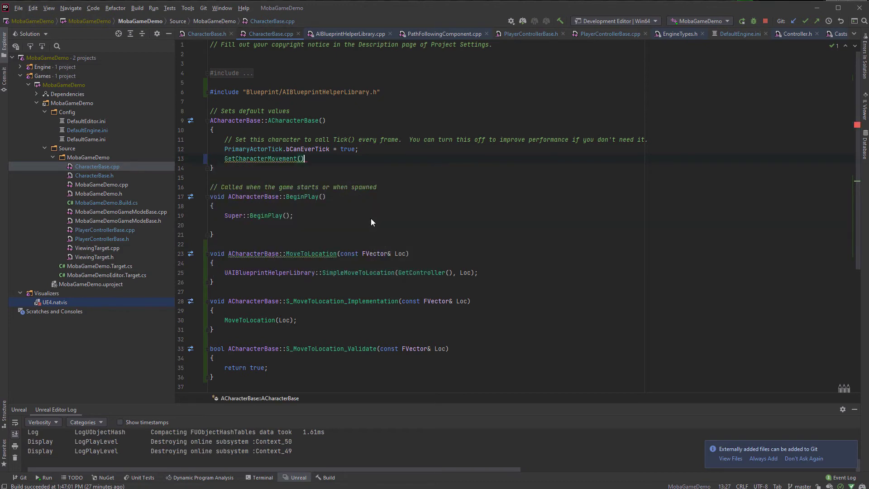
type("->")
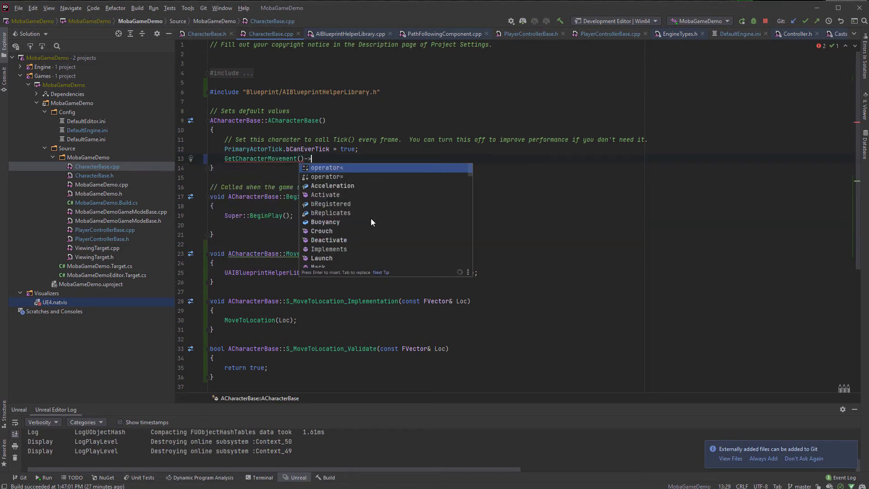
type("or")
key("BackSpace")
key("BackSpace")
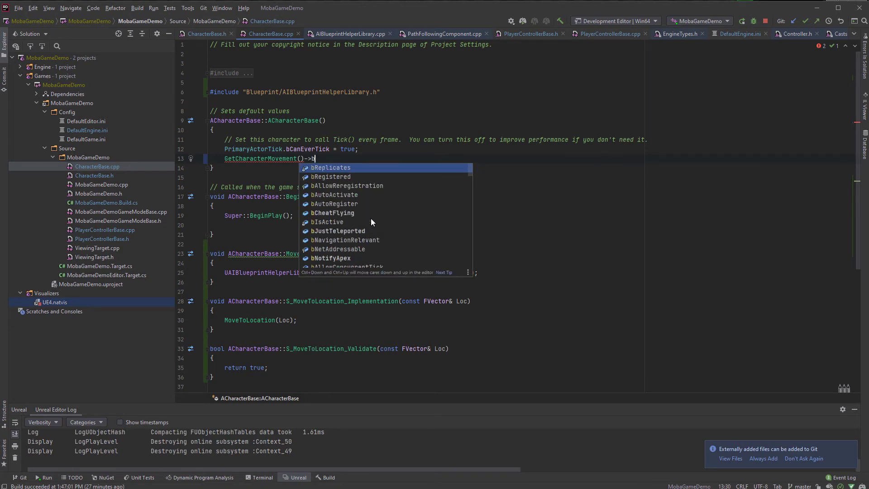
type("bOr")
key("Return")
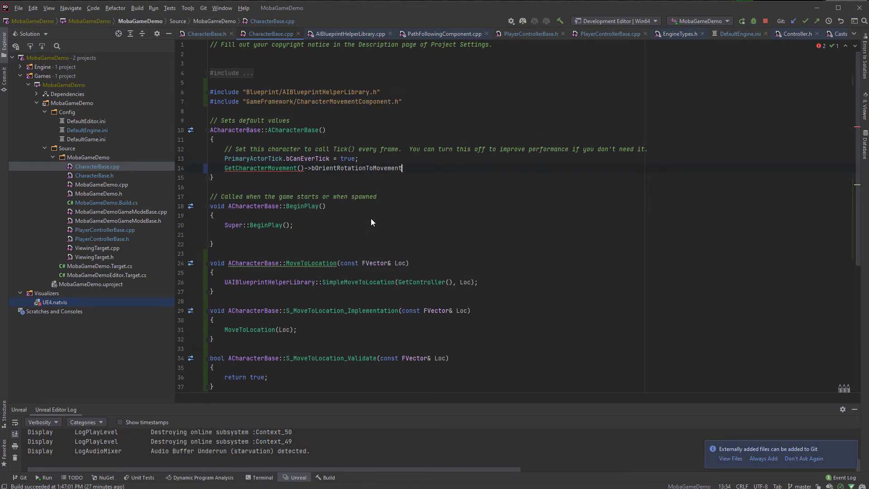
type("= true;")
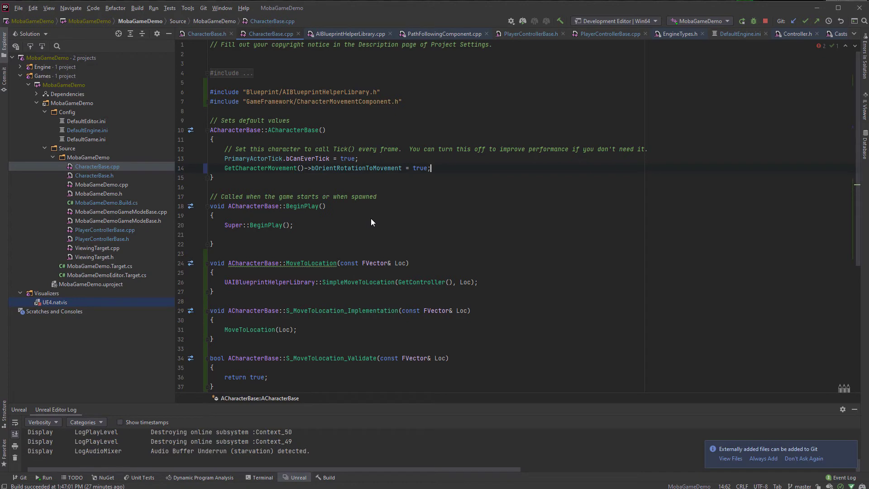
- Below the bOrientRotationToMovement line in the constructor, add GetCharacterMovement()->RotationRate = FVector();
key("Return")
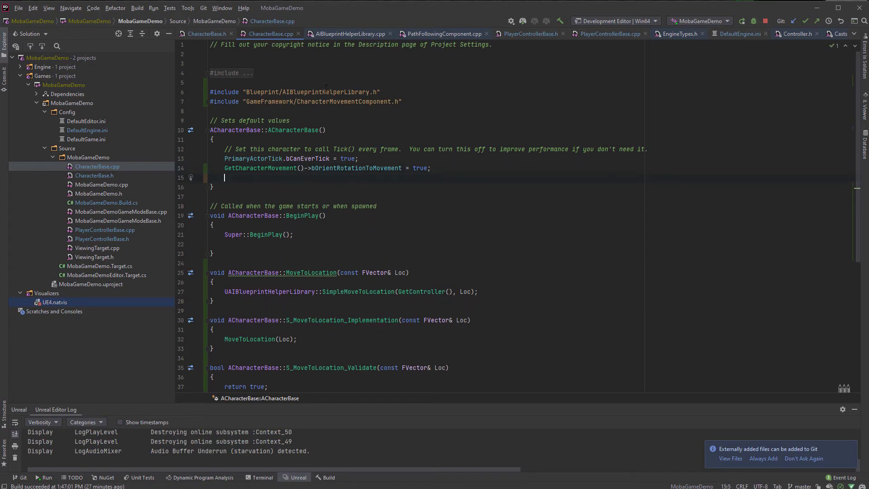
left_click_drag(437, 102, 181, 104)
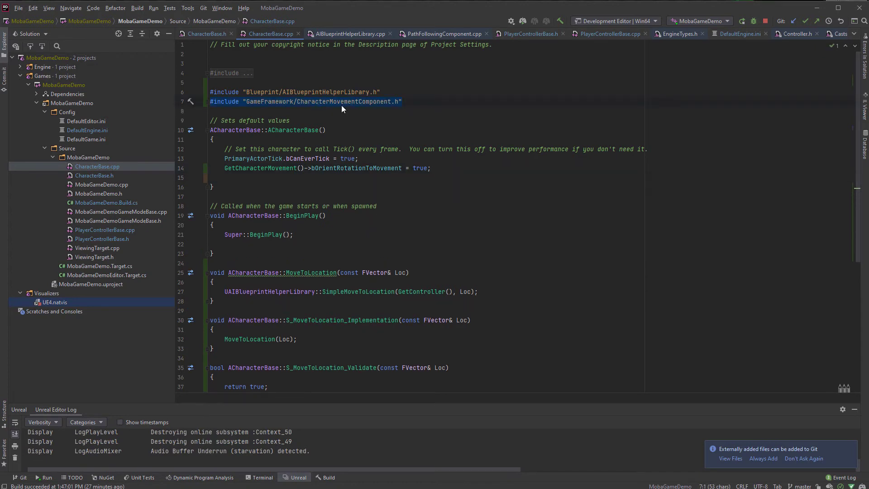
left_click(212, 177)
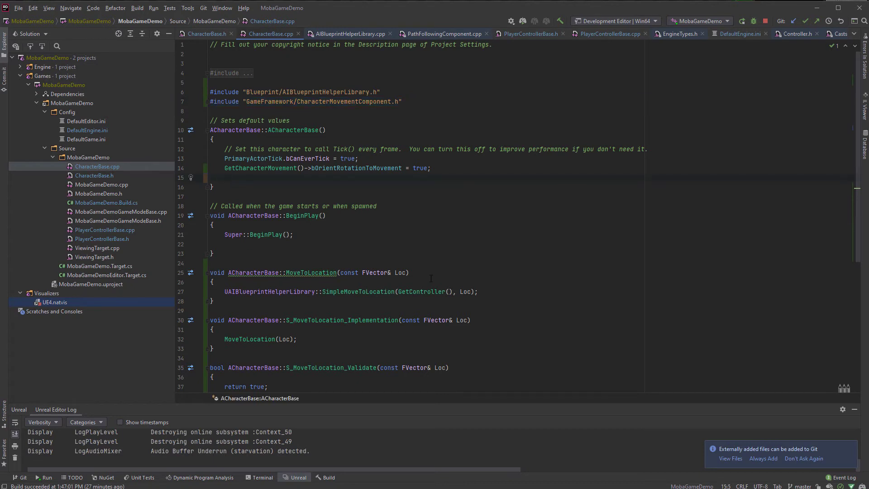
type("GetCh")
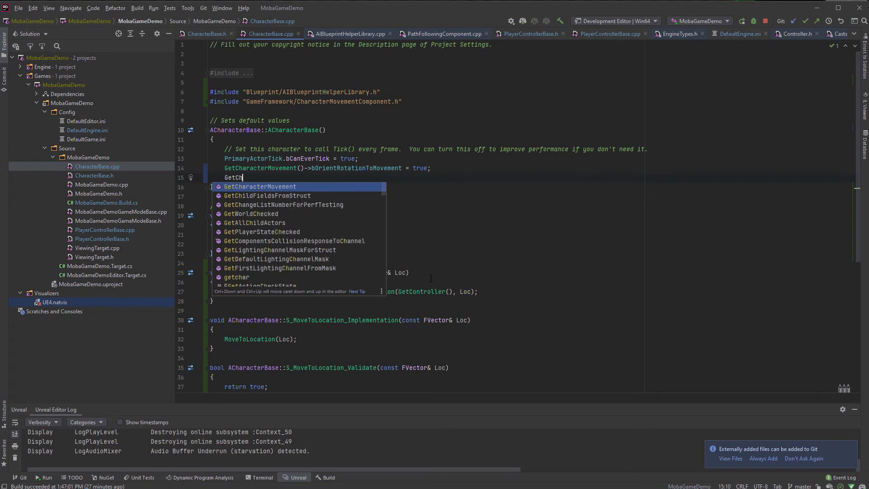
key("Return")
type("-")
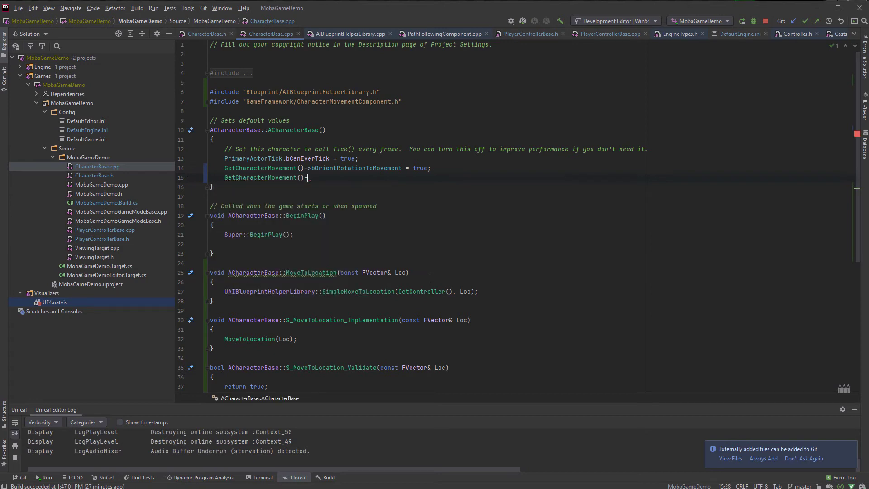
type(">")
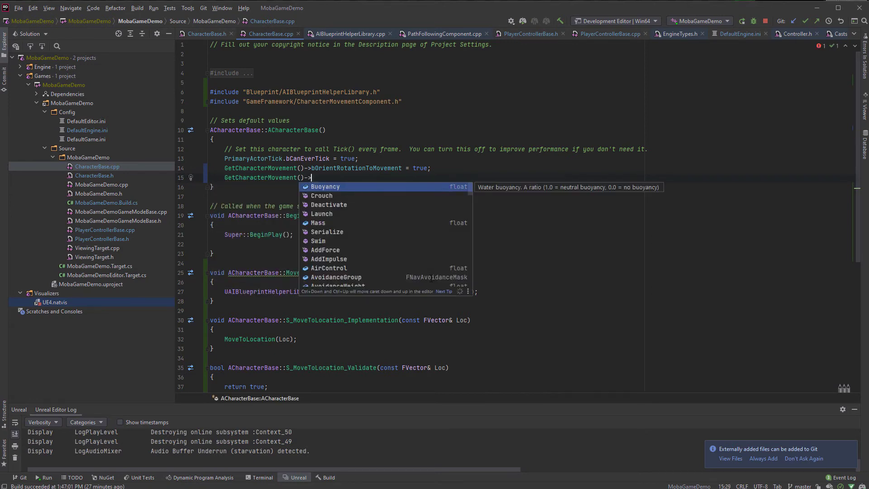
type("Rot")
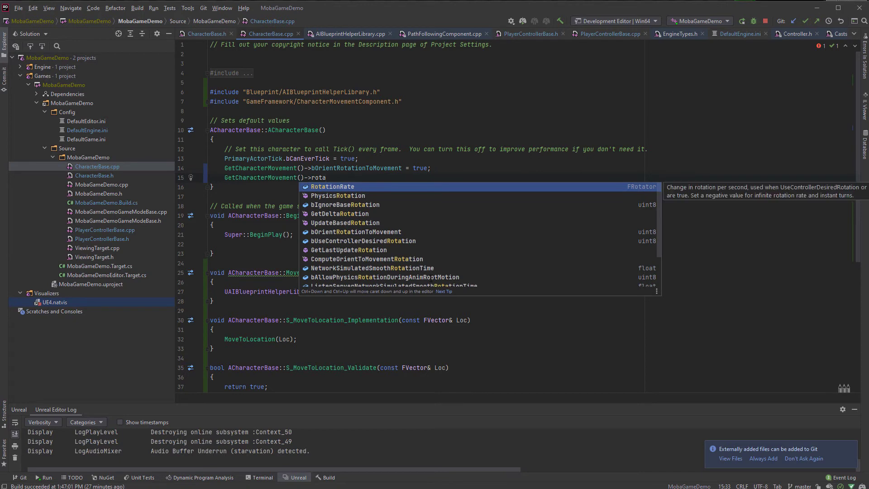
key("Return")
type("= F")
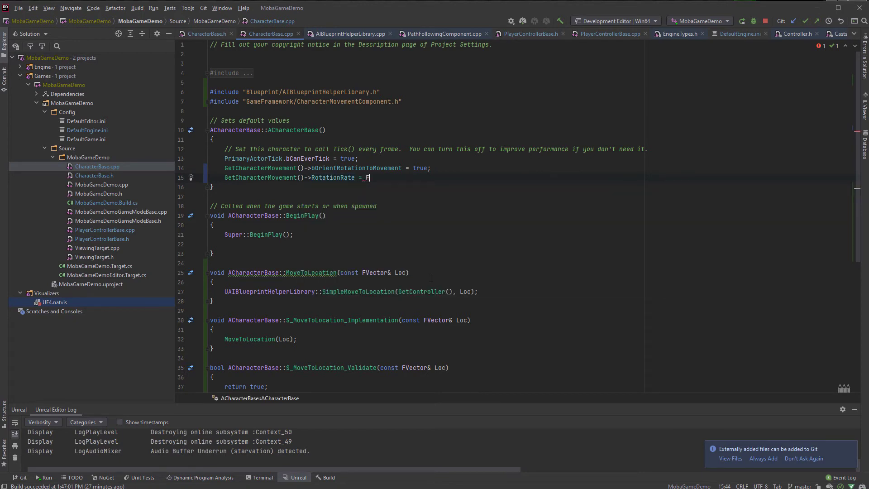
type("Vector")
key("Return")
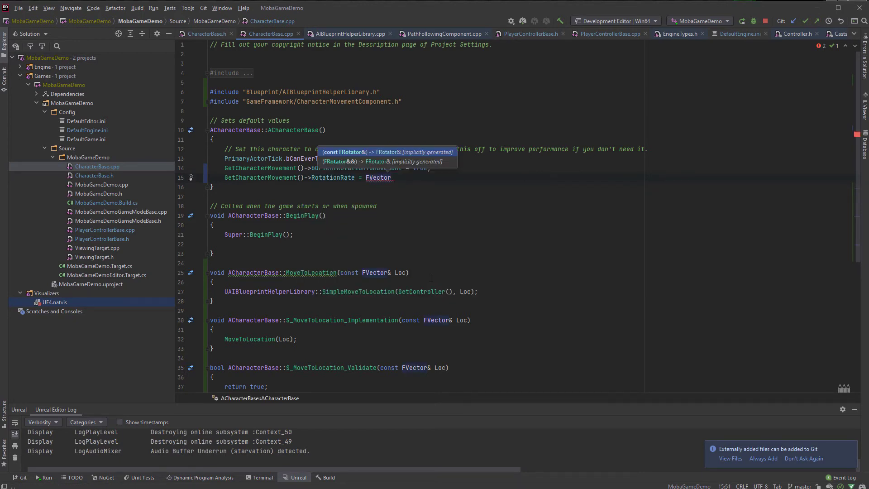
type("();")
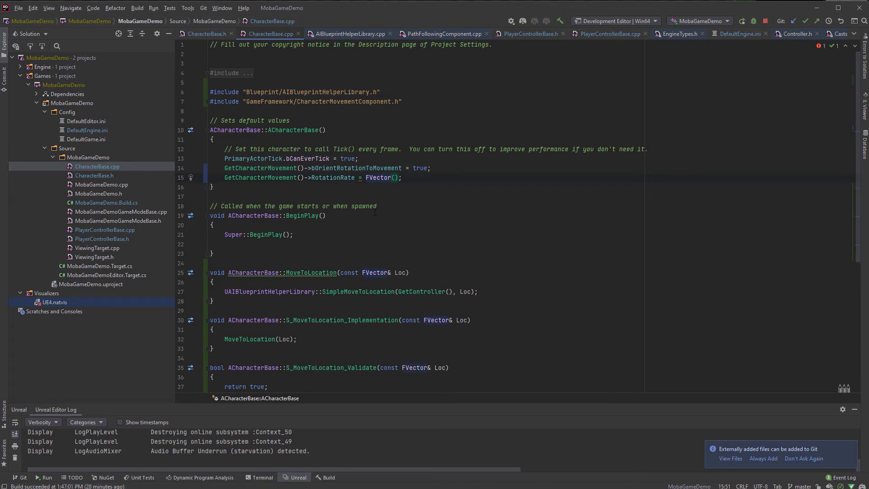
- Replace the FVector type assigned to RotationRate with FRotator
mouse_move(345, 175)
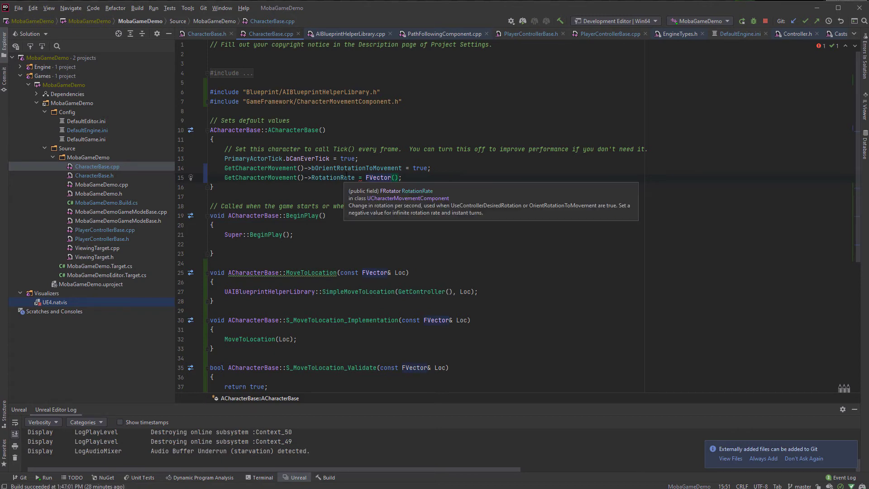
left_click_drag(373, 179, 389, 179)
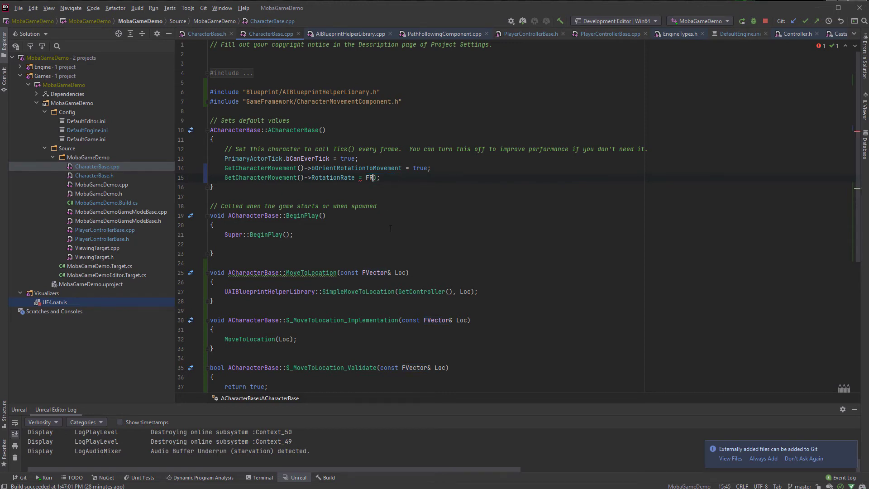
type("otator")
key("Return")
- Switch to the Unreal Editor, examine BP_CharacterBase's CharacterMovement rotation settings by filtering for "rotat", and close the blueprint
key("alt+Tab")
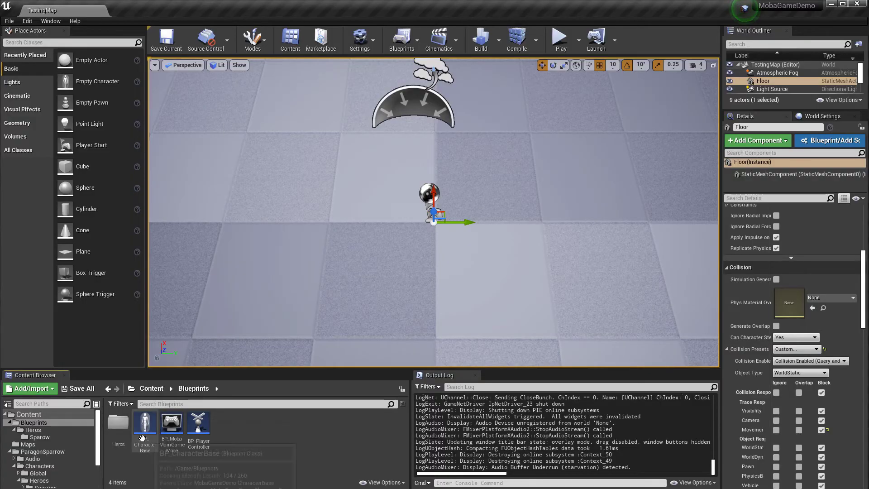
double_click(144, 423)
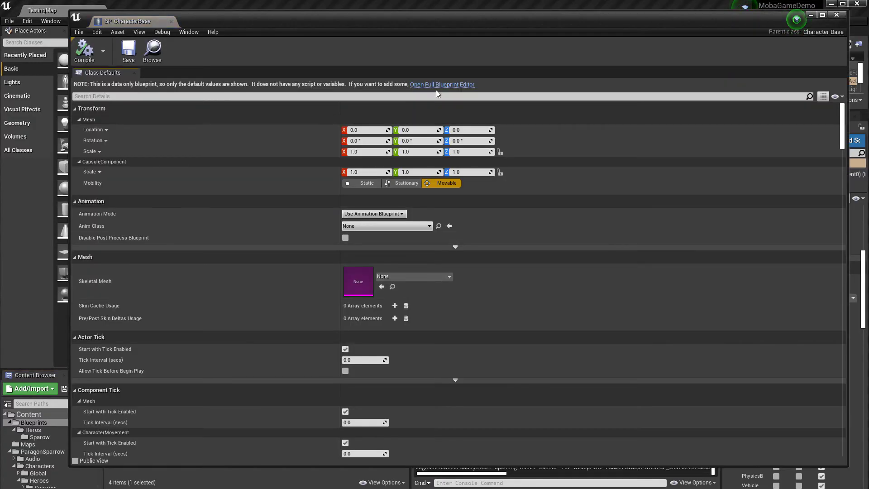
left_click(437, 85)
left_click(139, 110)
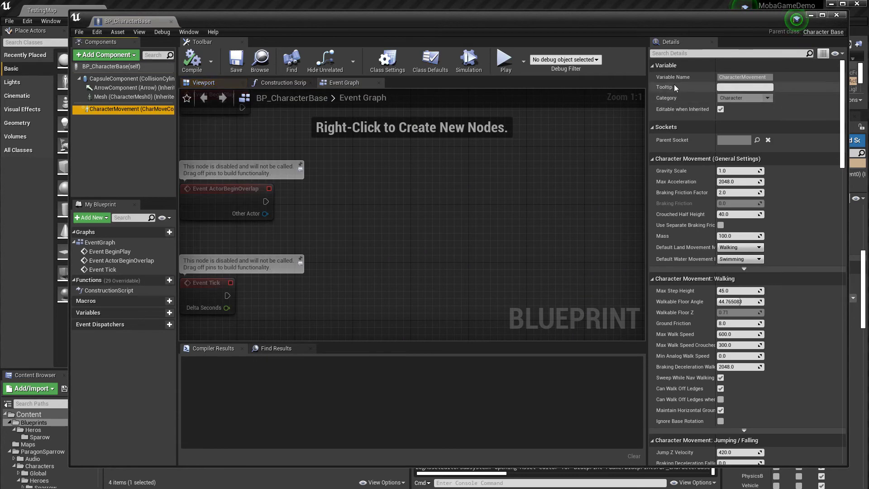
left_click(678, 53)
type("rotat")
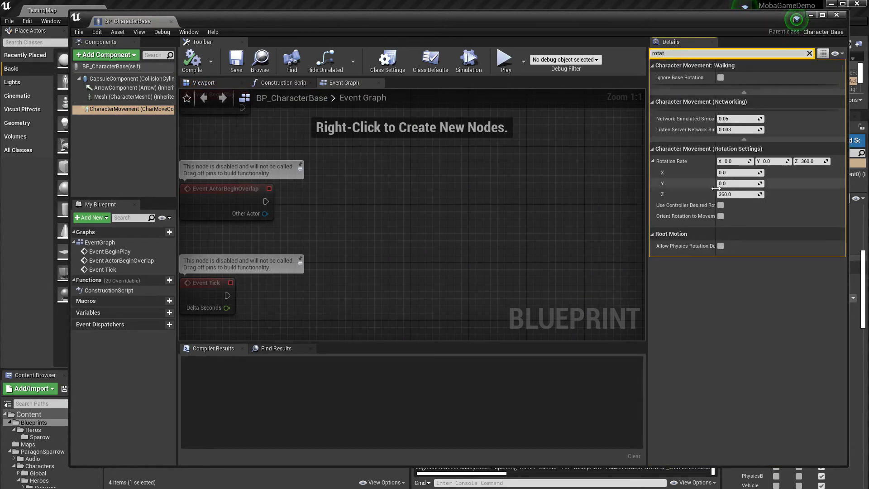
left_click(836, 14)
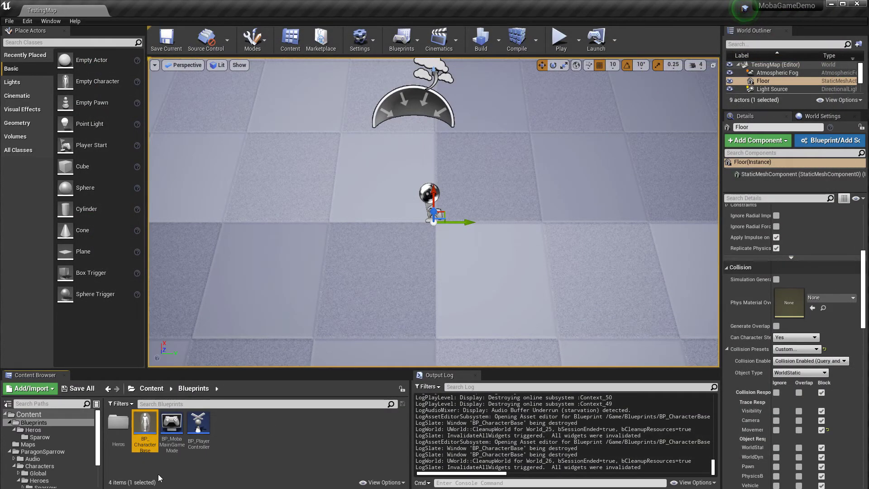
- Return to Rider and fill in the FRotator arguments of RotationRate as pitch 0.f, yaw 720.f and roll 0.f
key("alt+Tab")
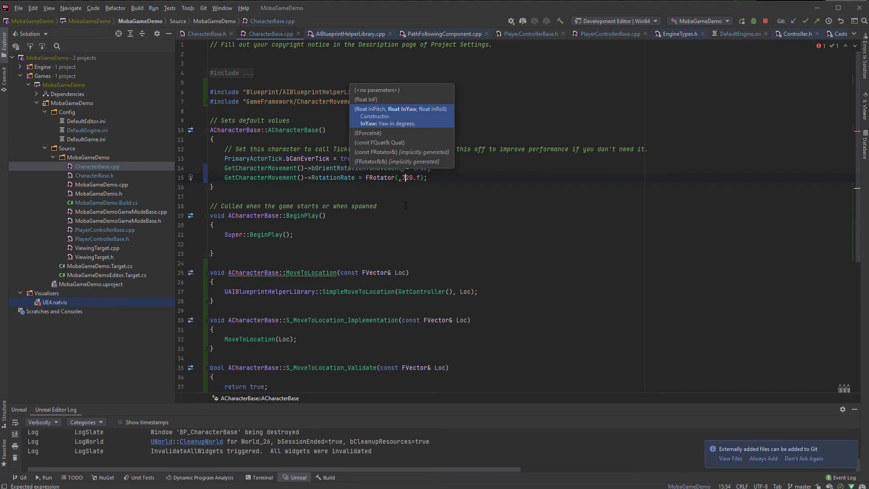
type(", 0")
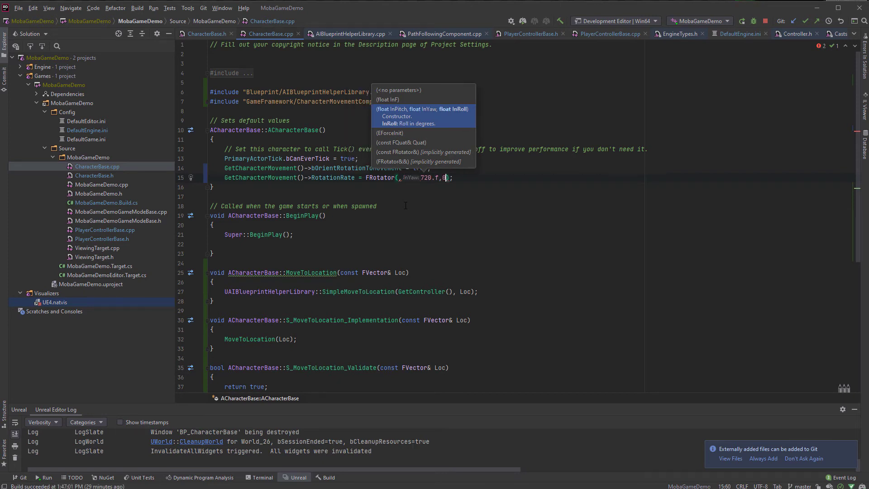
type(".f")
key("Left")
key("Left")
key("Left")
key("Left")
key("Left")
key("Left")
key("Left")
key("Left")
key("Left")
key("Left")
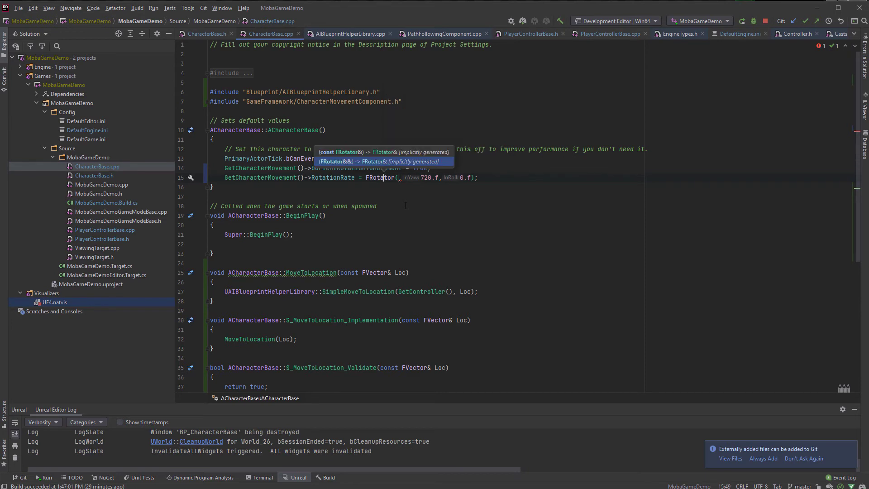
type("0.f")
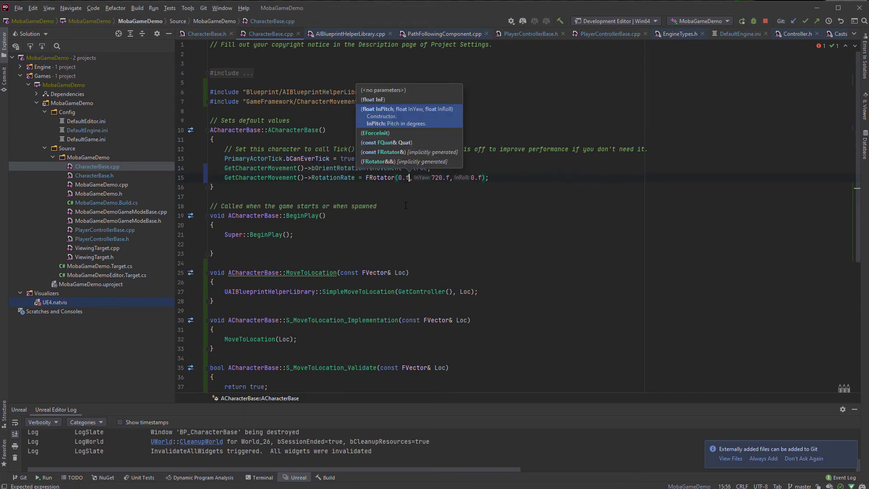
key("Right")
left_click(417, 254)
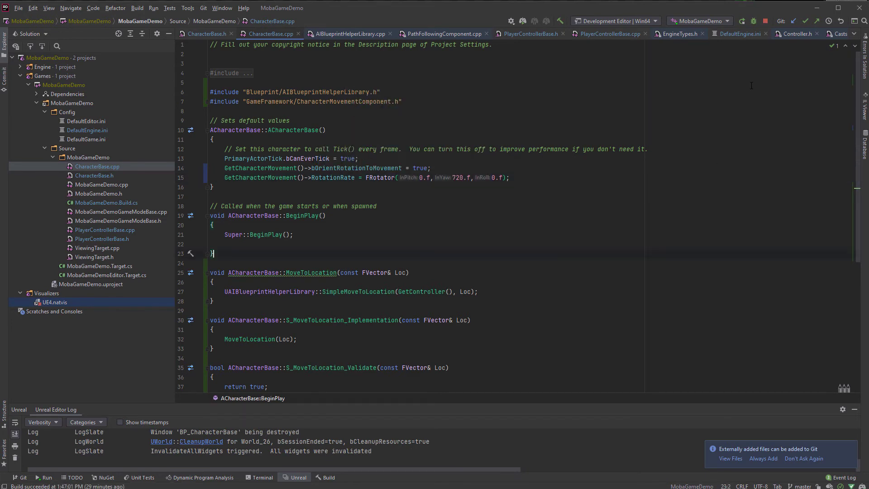
- Switch back to the Unreal Editor and recompile the project's C++ code
left_click(820, 9)
left_click(517, 38)
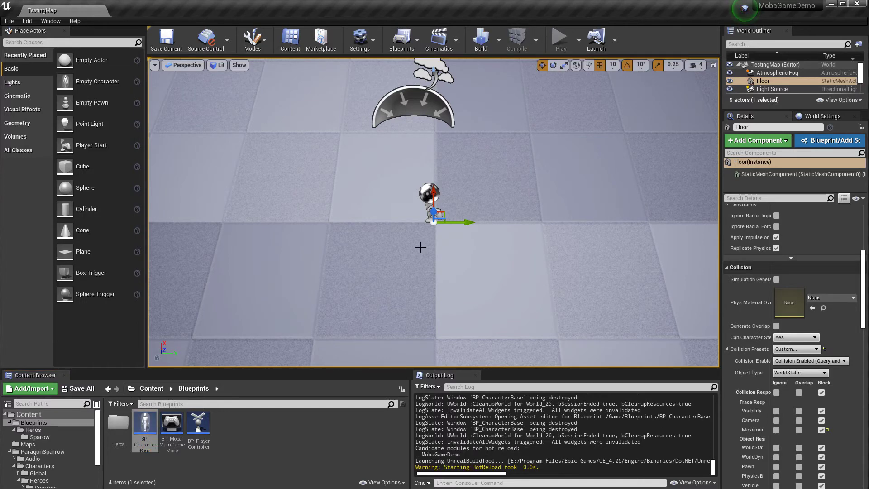
mouse_move(417, 235)
right_mouse_down()
mouse_move(461, 195)
mouse_move(416, 235)
right_mouse_up()
mouse_move(525, 76)
right_mouse_down()
mouse_move(543, 72)
mouse_move(525, 76)
right_mouse_up()
- Play-test the level, sending the hero to many points in different directions to check its turning speed, and stop the session
left_click(561, 38)
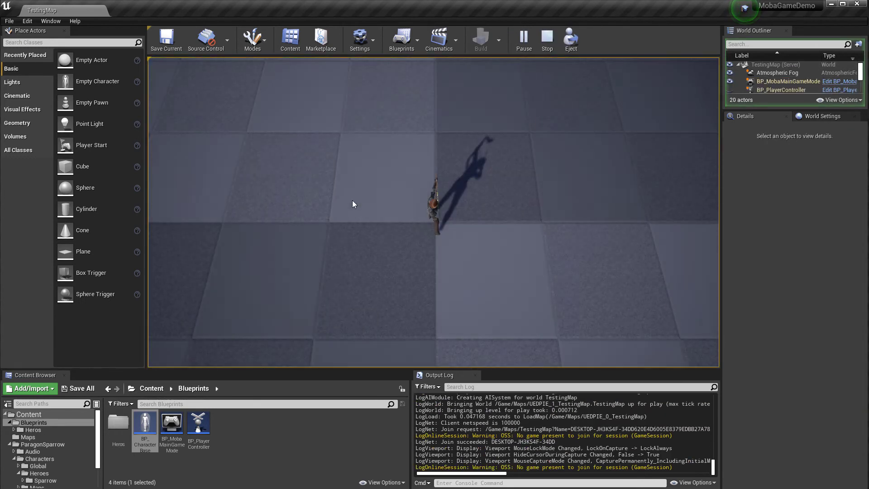
right_click(321, 217)
right_click(346, 136)
right_click(469, 128)
right_click(530, 275)
right_click(292, 247)
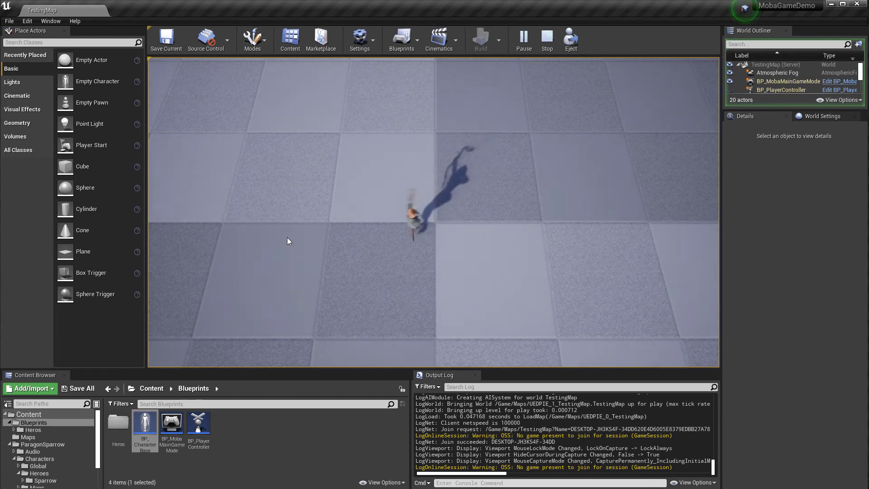
right_click(300, 168)
right_click(488, 143)
right_click(602, 224)
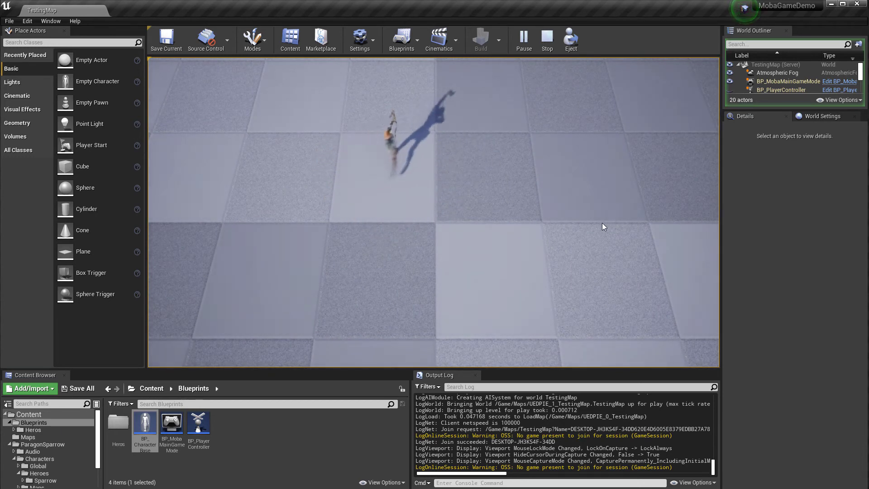
right_click(373, 245)
right_click(374, 122)
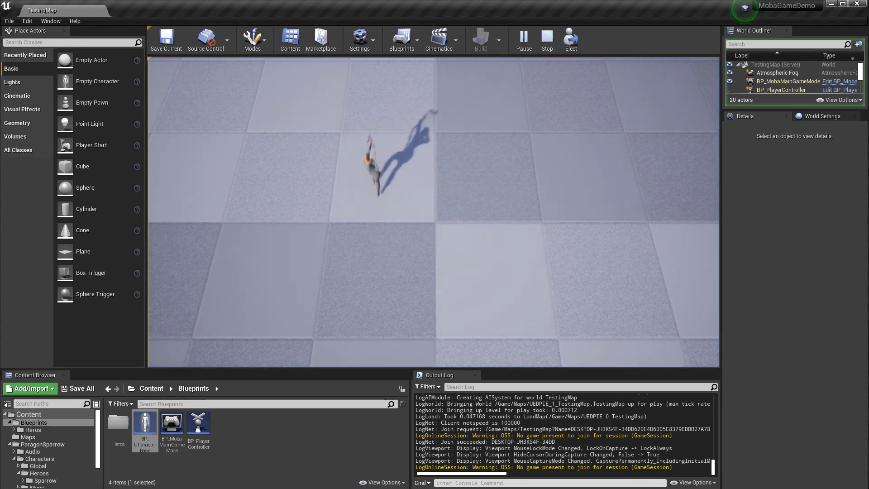
right_click(454, 132)
right_click(485, 148)
right_click(515, 218)
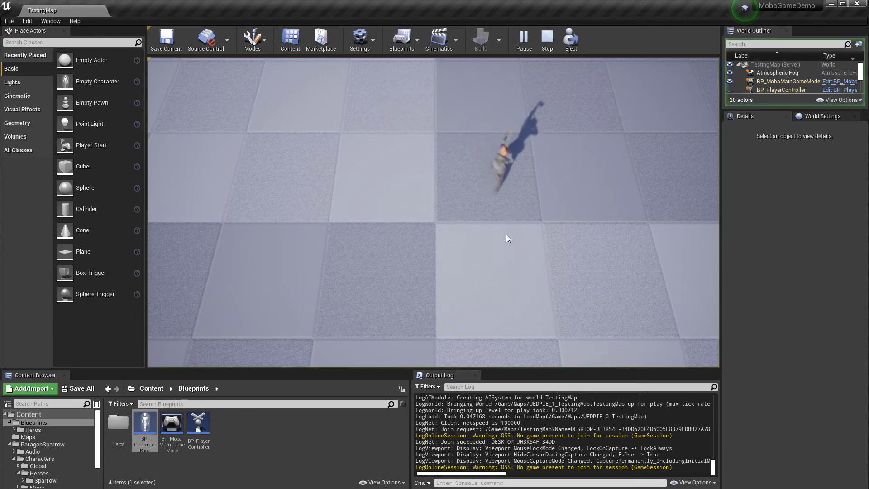
right_click(466, 277)
right_click(329, 266)
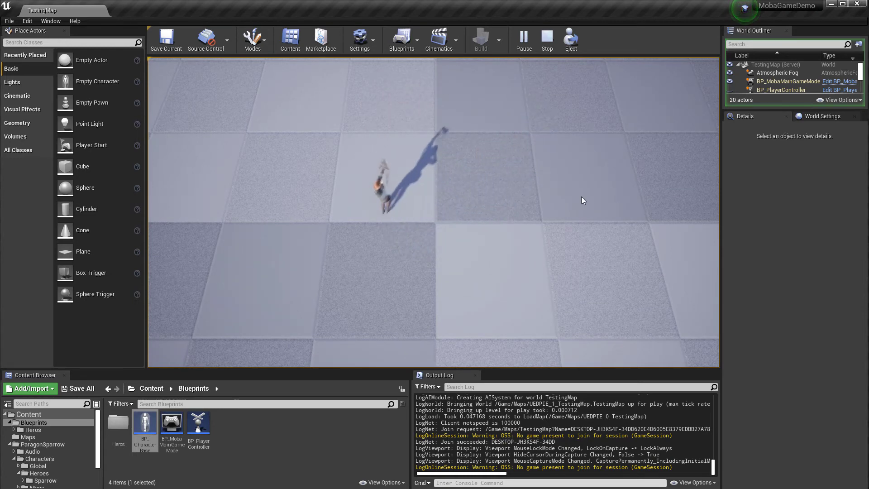
key("Escape")
- Open the BP_Hero blueprint in the Heros folder to view its class defaults, and close it
scroll(28, 438, "down", 1)
scroll(28, 437, "up", 2)
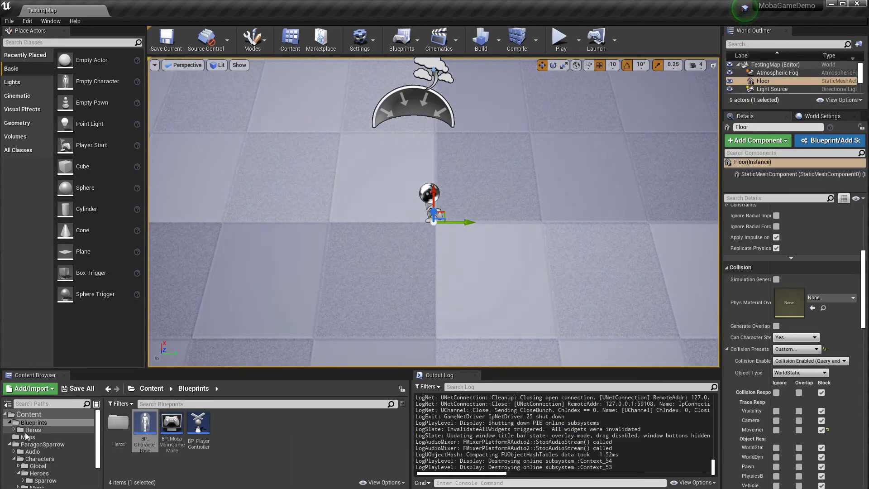
left_click(33, 429)
left_click(144, 422)
double_click(145, 422)
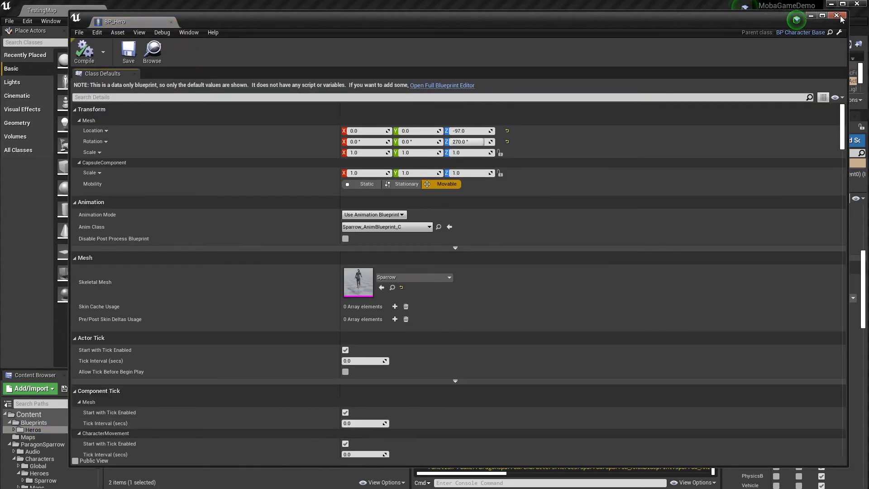
left_click(838, 17)
- Open the Sparow blueprint from the Heros/Sparow folder in the full blueprint editor and select its CapsuleComponent
double_click(119, 421)
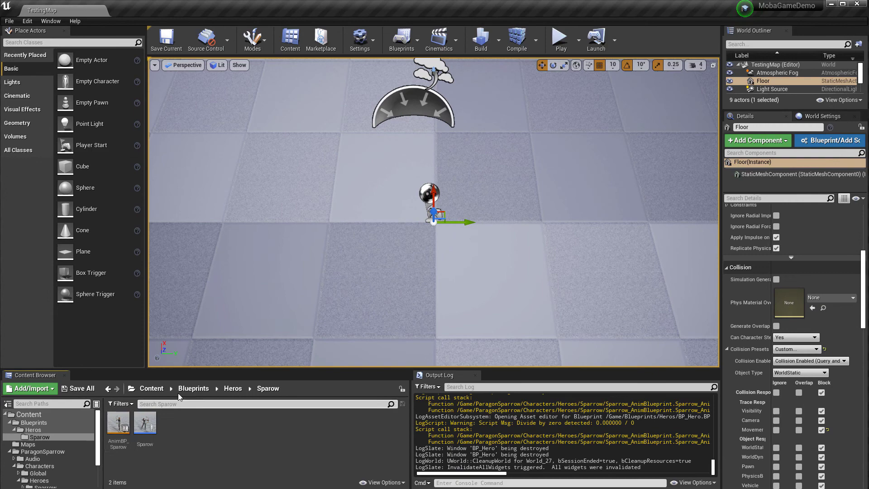
double_click(138, 423)
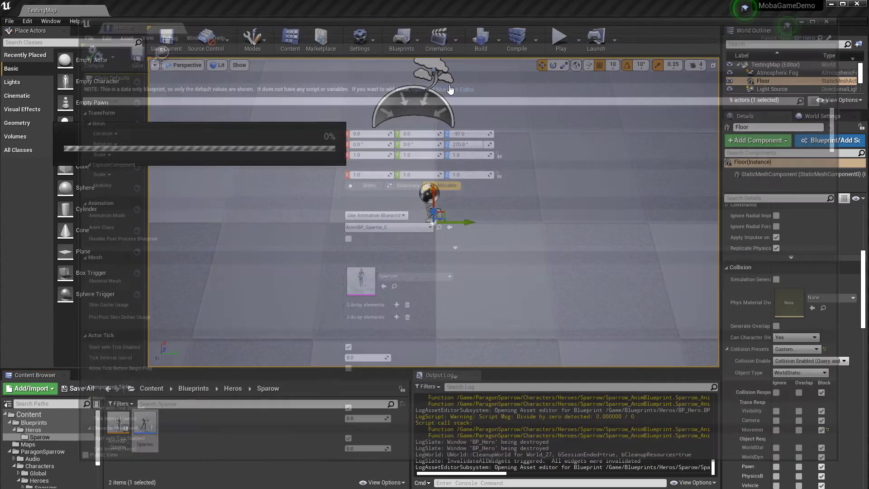
left_click(450, 89)
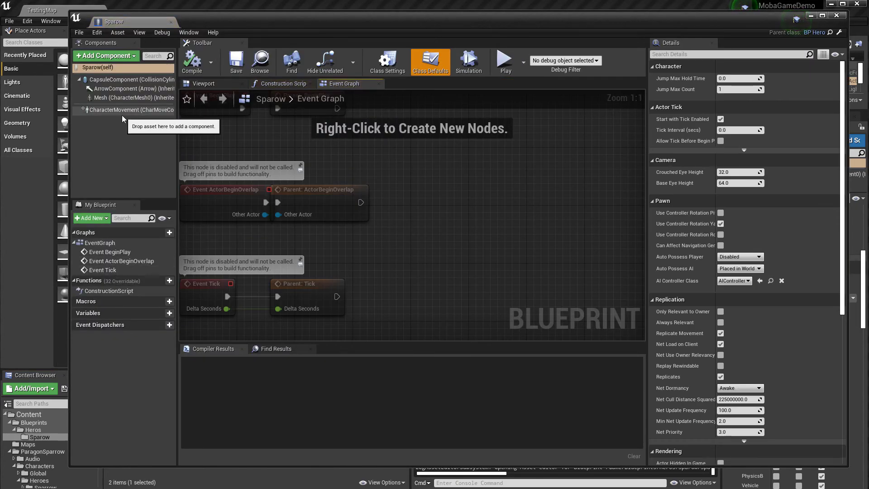
left_click(121, 81)
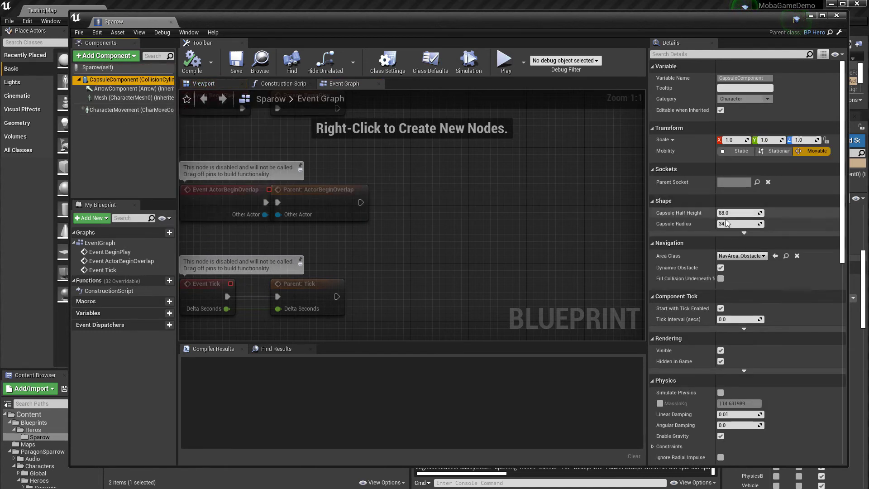
- Turn off Use Controller Rotation Yaw in the Sparow blueprint's class defaults and compile the blueprint
scroll(724, 244, "down", 8)
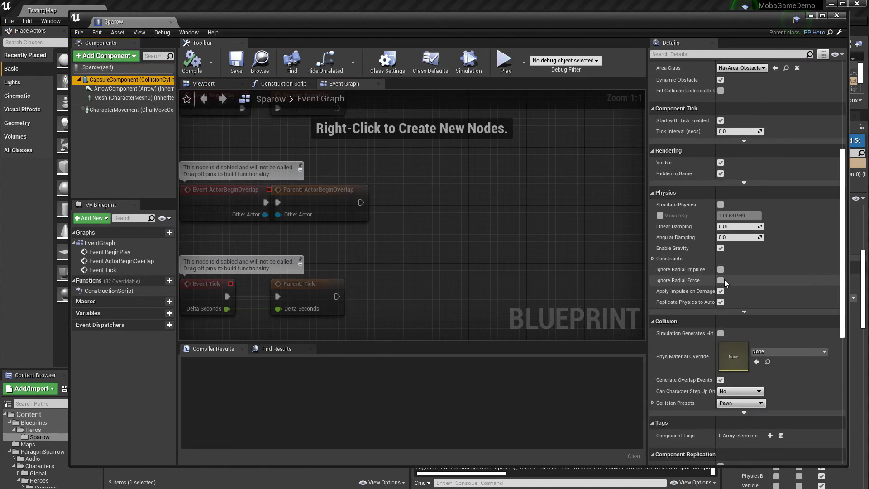
scroll(723, 283, "up", 6)
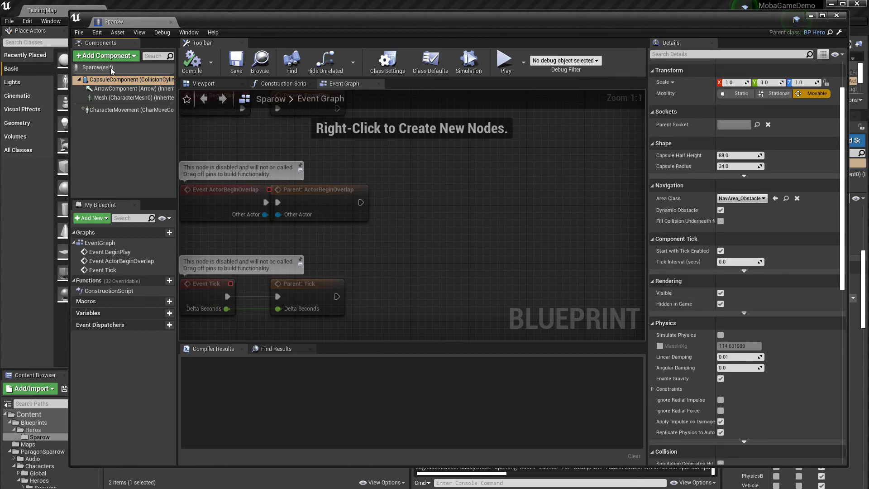
left_click(111, 68)
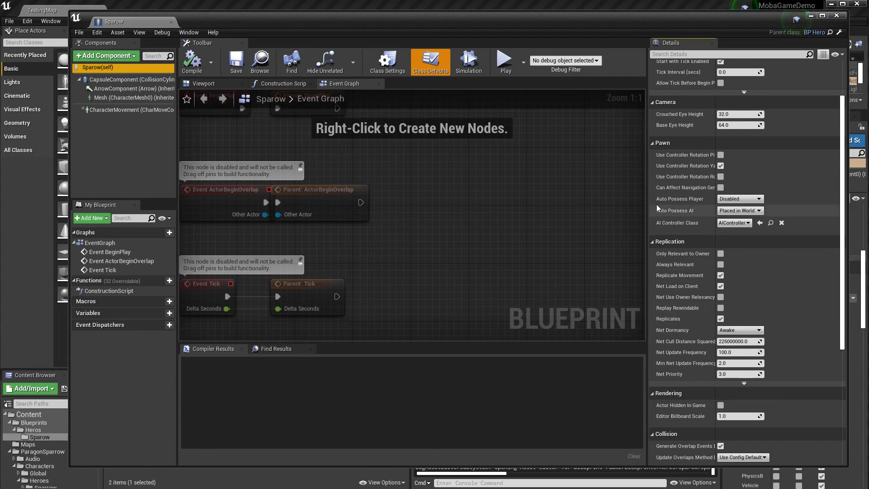
left_click_drag(647, 193, 571, 181)
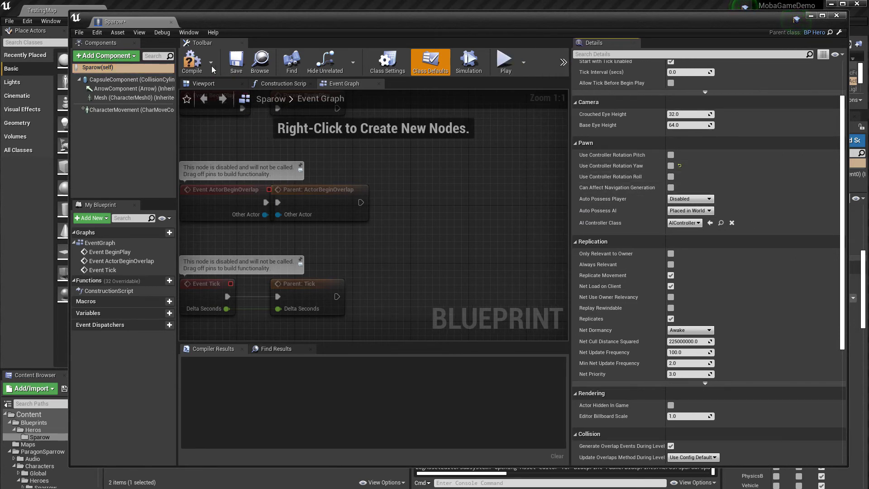
left_click(197, 68)
- Move the blueprint window aside, play-test the level by sending the hero in many directions to check its turning, and stop the session
left_click_drag(304, 22, 0, 359)
left_click(564, 37)
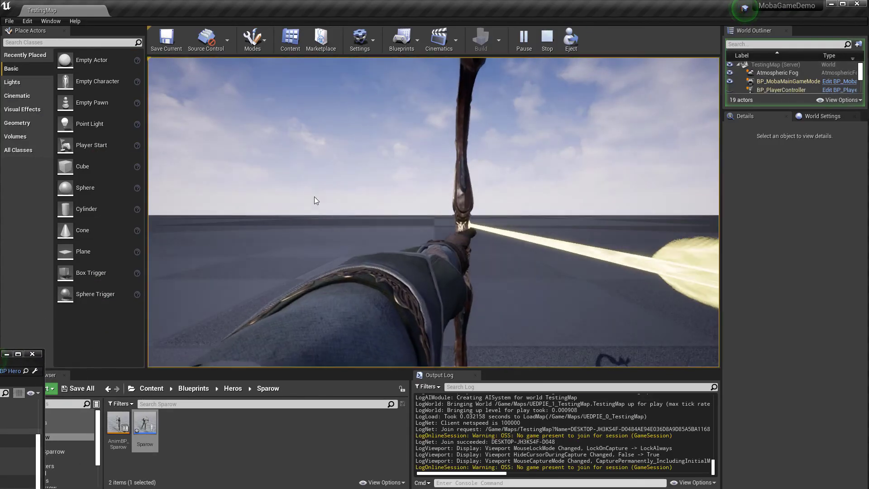
right_click(259, 205)
right_click(376, 121)
right_click(562, 175)
right_click(442, 303)
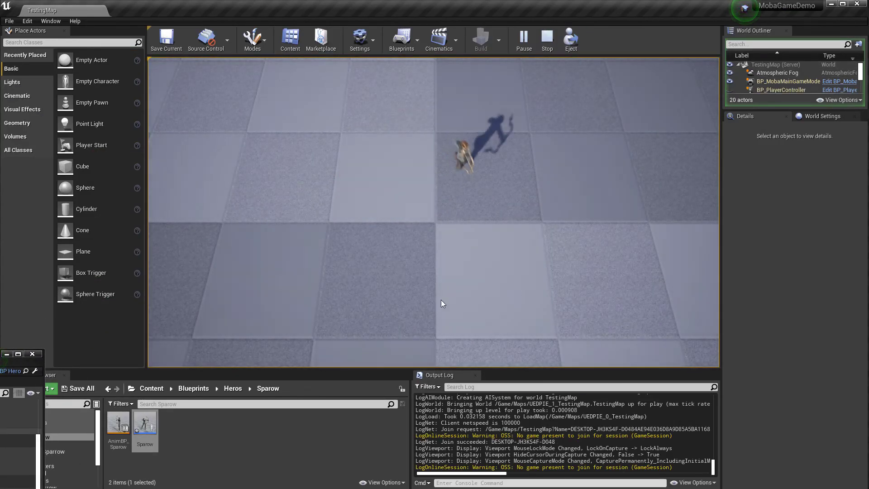
right_click(312, 204)
right_click(501, 260)
right_click(335, 253)
right_click(506, 226)
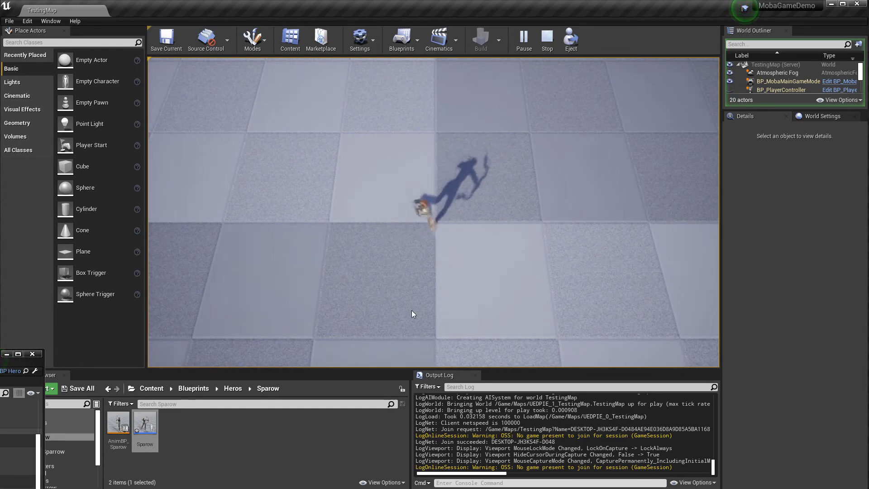
right_click(413, 313)
right_click(538, 132)
right_click(353, 181)
right_click(545, 174)
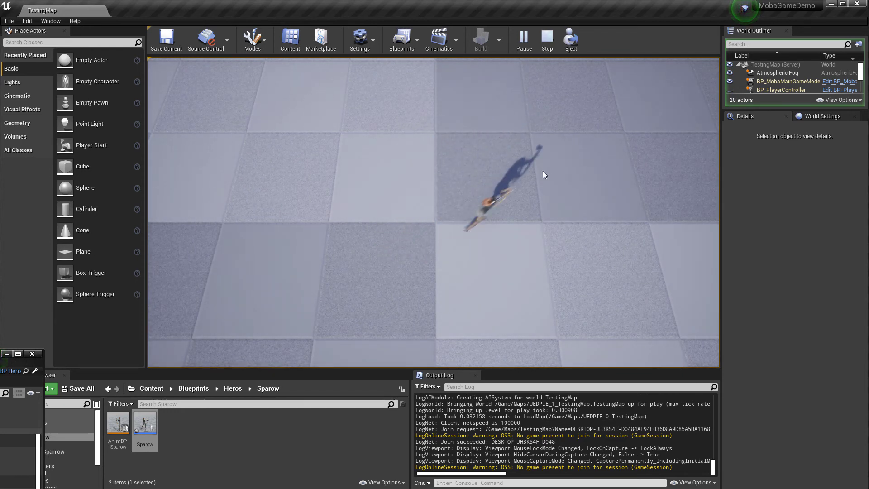
right_click(229, 213)
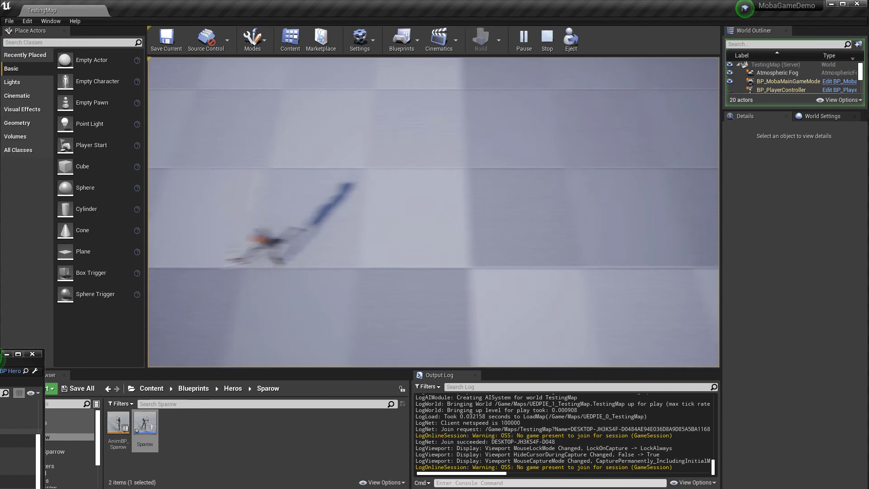
right_click(348, 113)
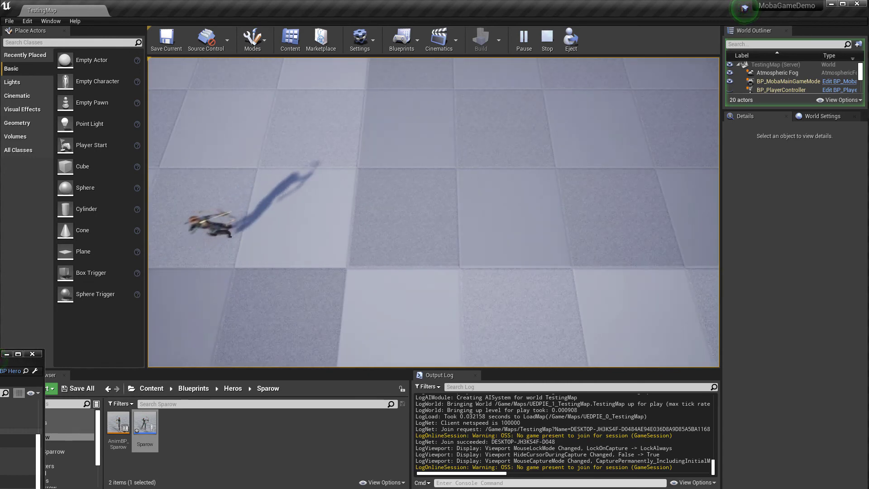
right_click(217, 167)
right_click(457, 231)
right_click(290, 227)
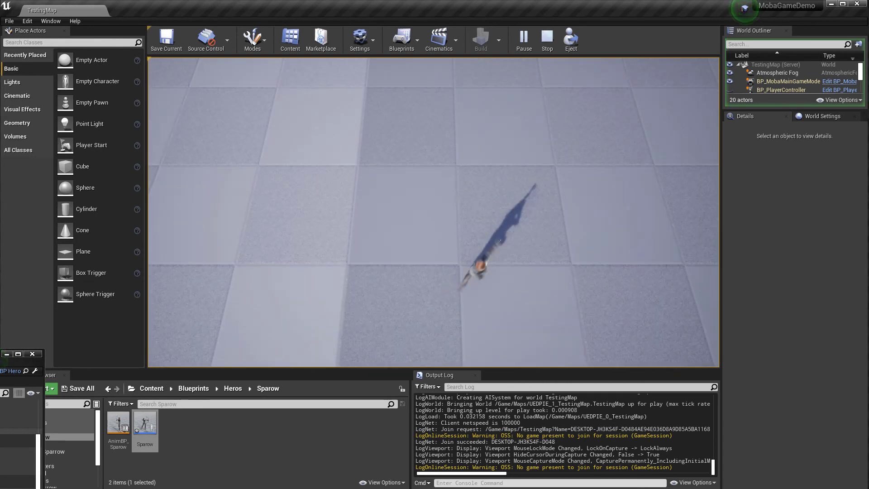
left_click(546, 44)
- Open the level's play options to view the multiplayer net mode
left_click(536, 46)
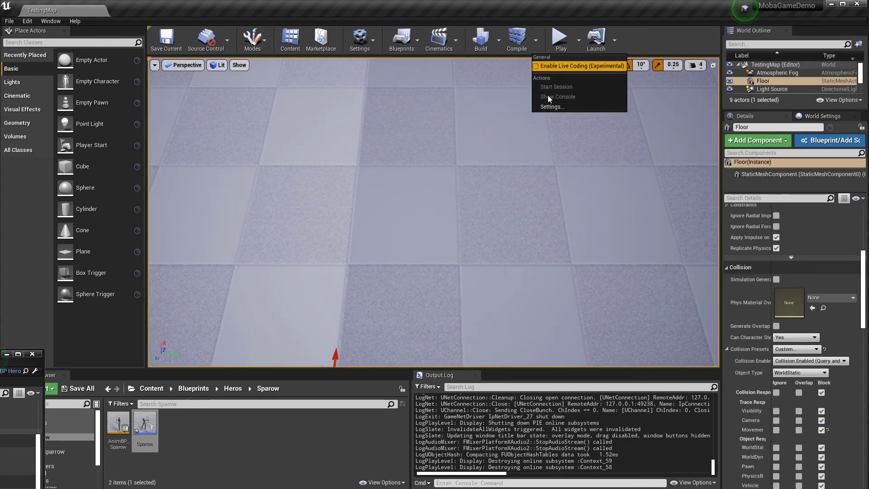
left_click(579, 39)
left_click(578, 40)
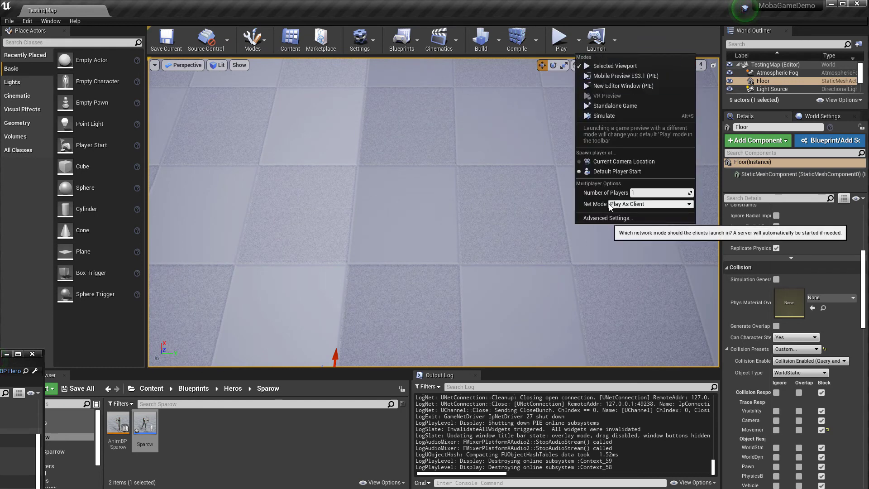
- Bring back the Sparow blueprint, turn Use Controller Rotation Yaw back on in its Pawn defaults, and close the blueprint
left_click_drag(0, 361, 575, 41)
scroll(377, 254, "down", 4)
right_click_drag(378, 247, 396, 195)
scroll(397, 195, "up", 2)
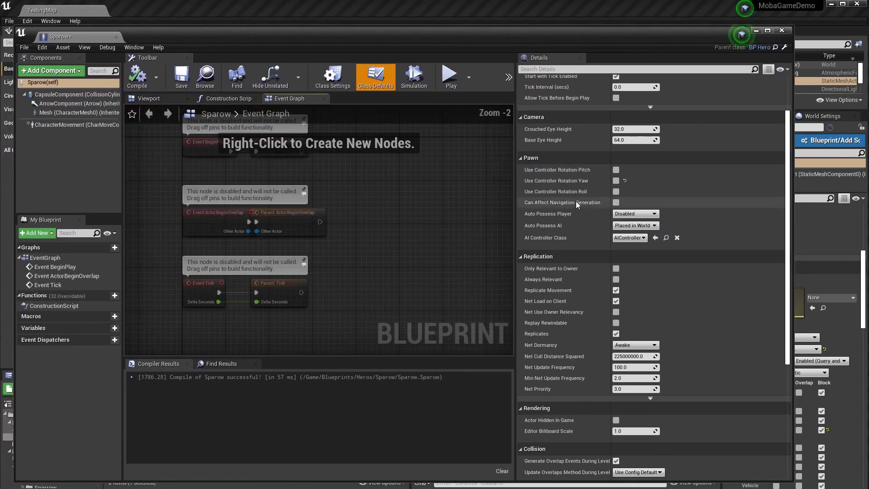
left_click(617, 181)
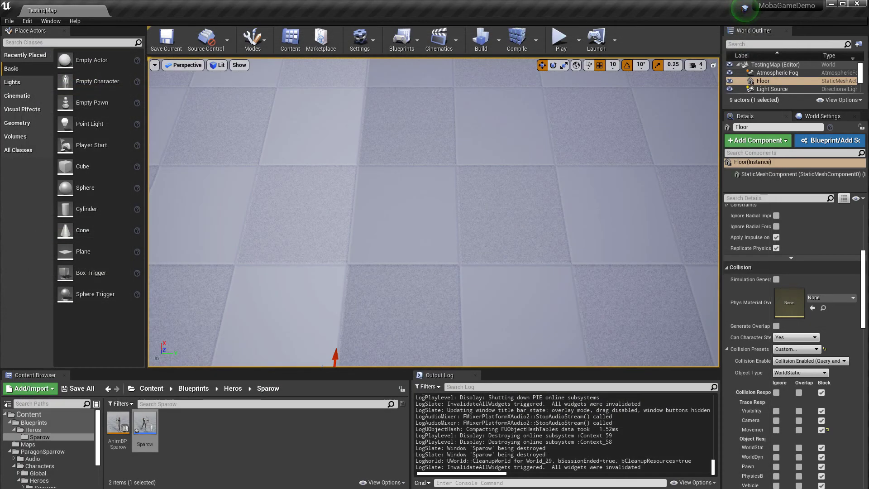
- Switch to Rider and set bUseControllerRotationYaw to false in the ACharacterBase constructor in CharacterBase.cpp, below the RotationRate line
key("alt+Tab")
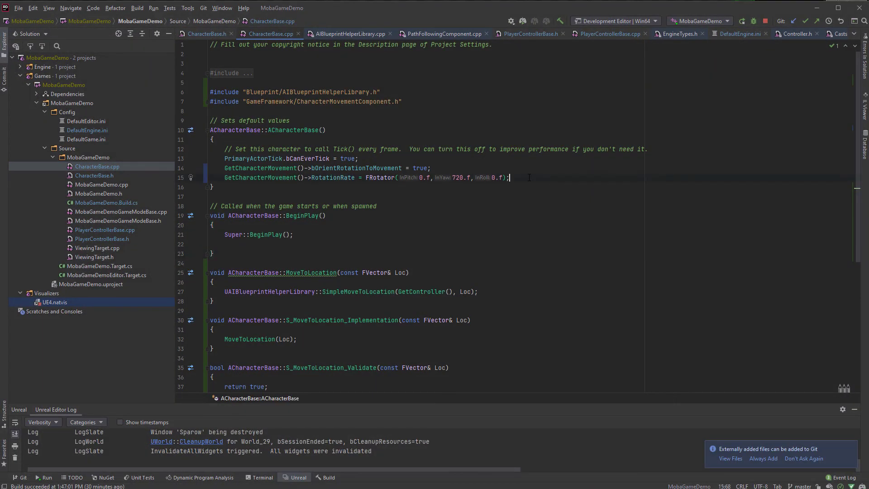
key("Return")
type("bUs")
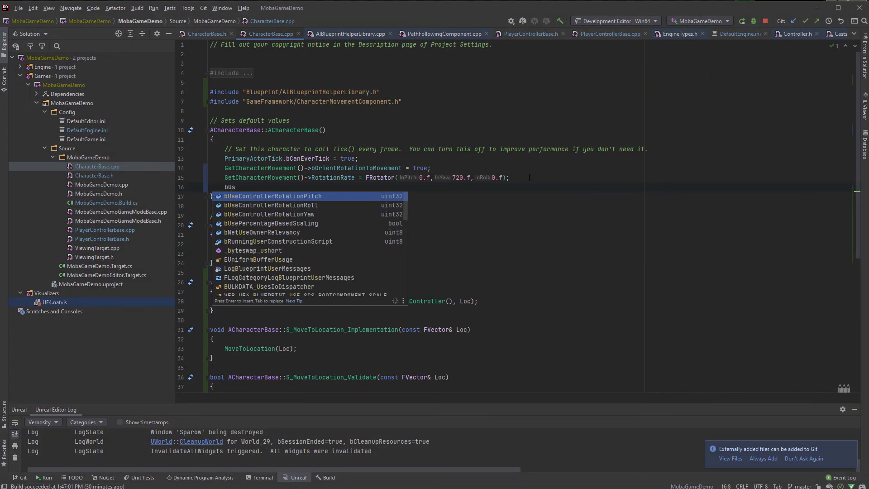
key("Down")
key("Down")
key("Return")
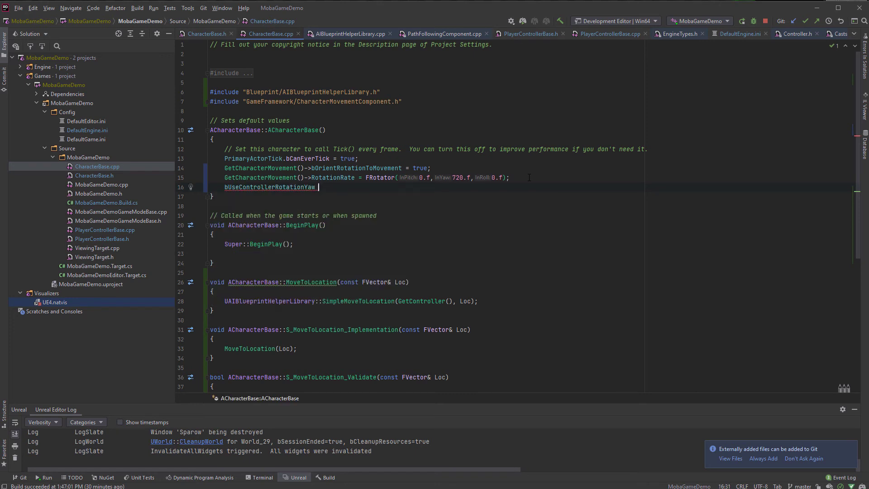
type("false;")
left_click(609, 222)
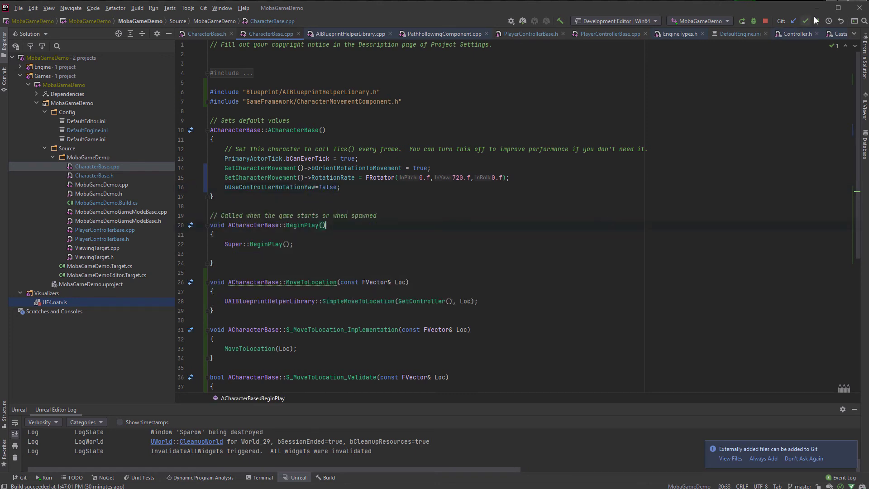
- Return to the Unreal Editor and restart it with the changed C++ code, then briefly play-test the hero's movement
left_click(817, 8)
left_click(856, 4)
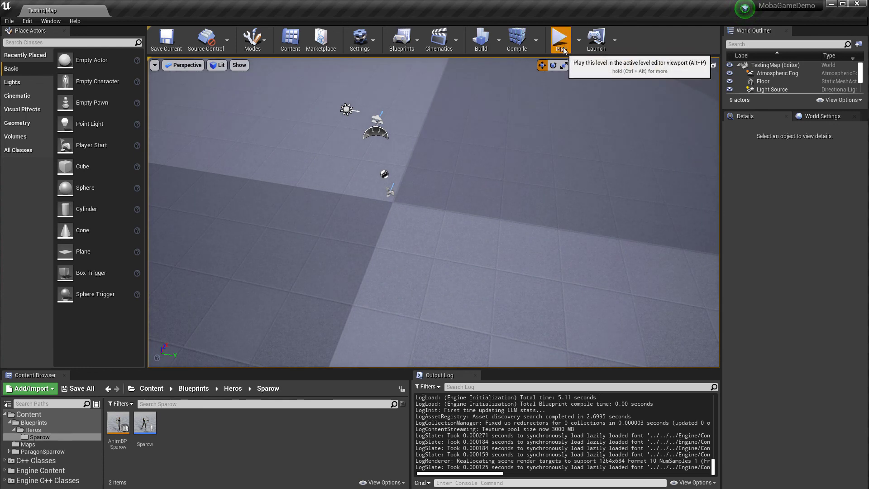
left_click(560, 43)
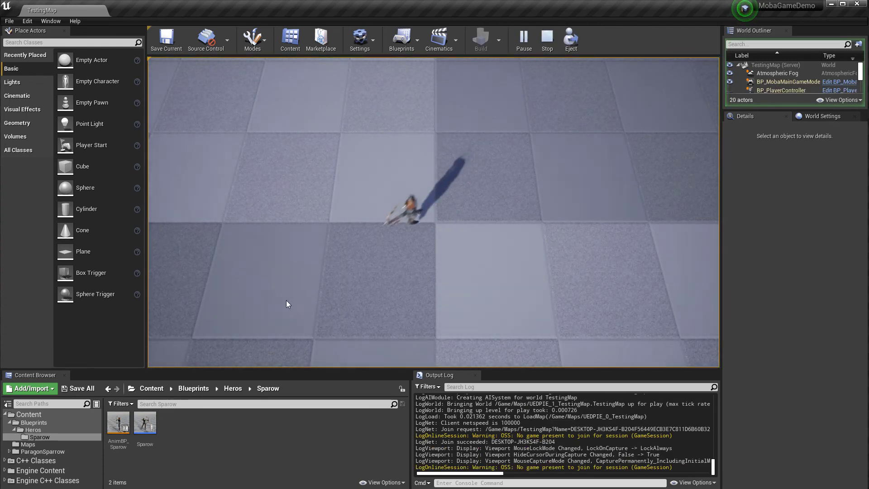
key("Escape")
- Open the Sparow blueprint in the full blueprint editor to check its Pawn controller rotation defaults, and close it
double_click(145, 423)
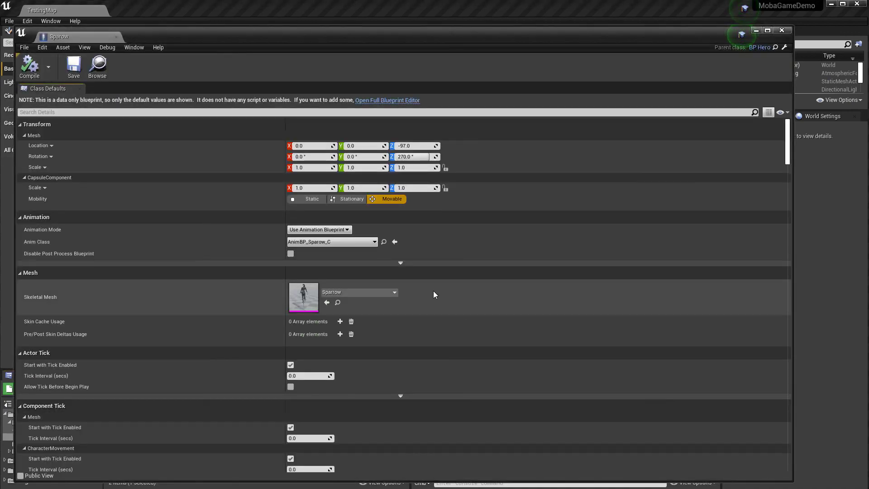
scroll(341, 333, "down", 5)
left_click(405, 101)
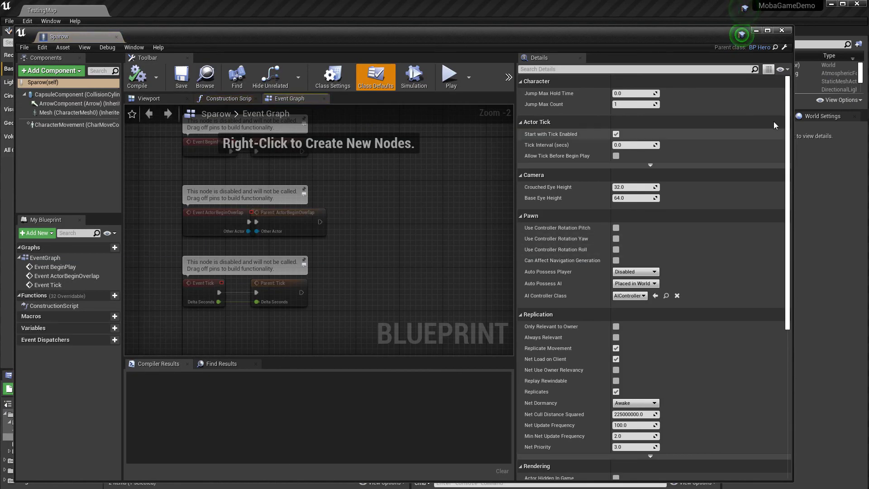
left_click(781, 30)
- Open BP_Hero from the Heros folder, filter its class defaults by "use" to check the controller rotation options, and close it
left_click(33, 430)
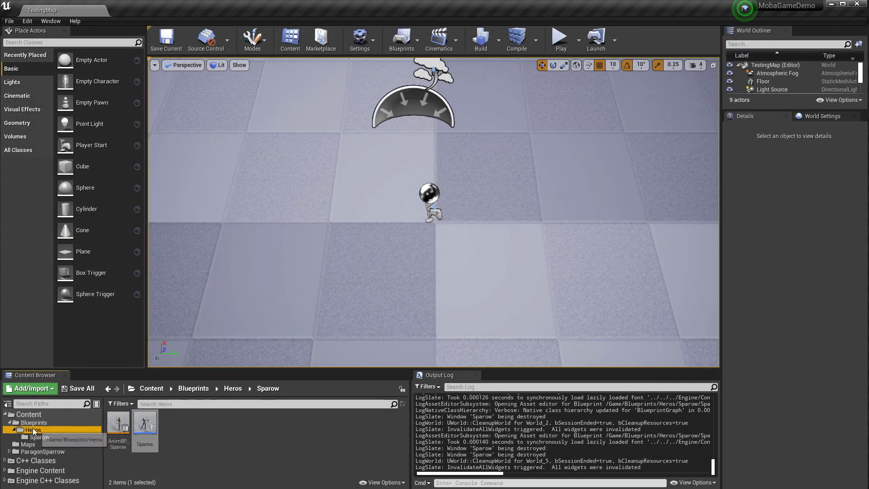
double_click(145, 426)
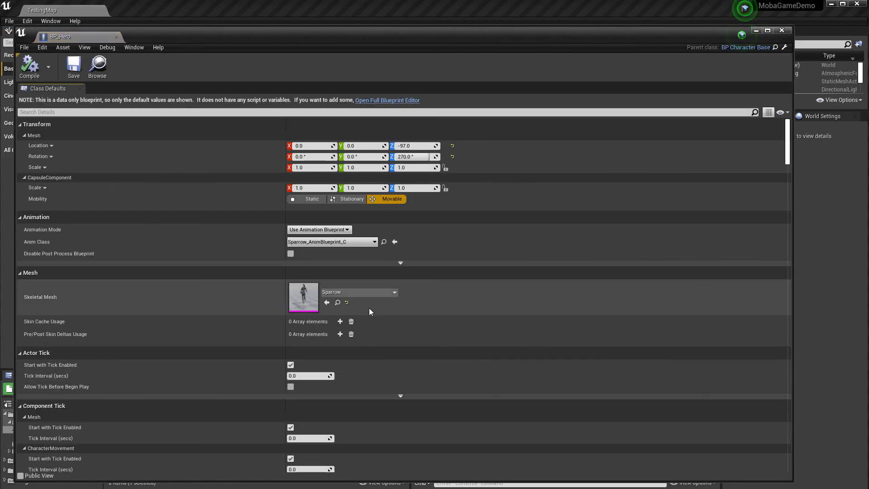
scroll(342, 333, "down", 5)
scroll(339, 324, "up", 4)
scroll(338, 317, "up", 1)
scroll(335, 313, "down", 5)
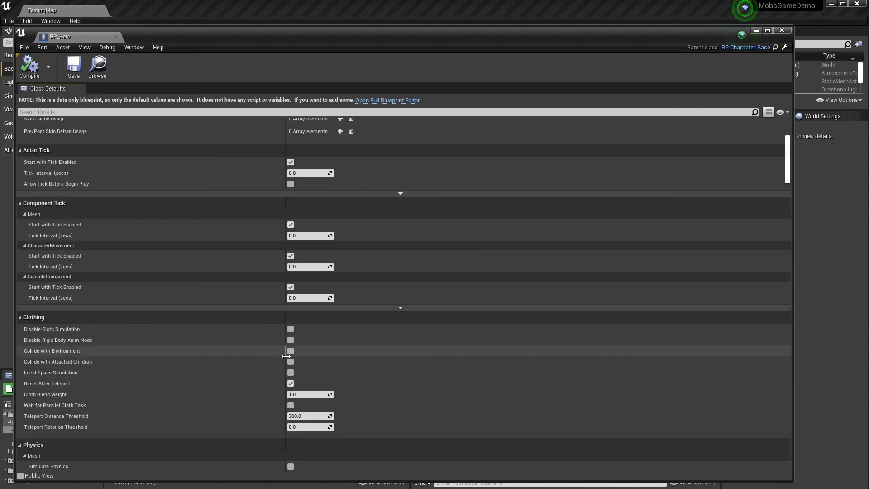
scroll(289, 350, "down", 2)
scroll(289, 357, "down", 6)
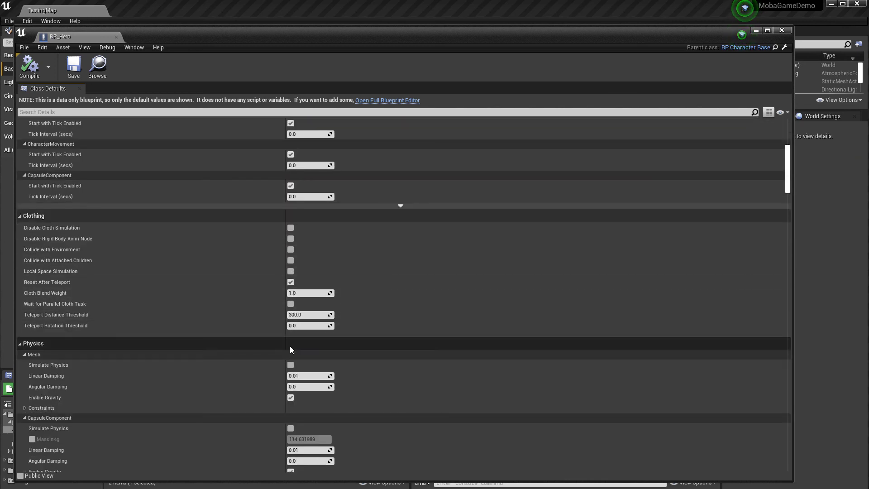
scroll(290, 363, "down", 2)
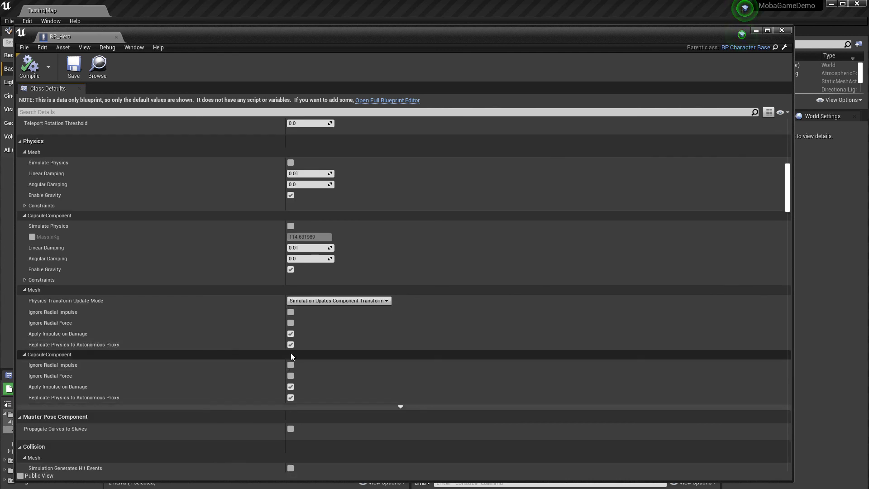
scroll(290, 352, "down", 2)
left_click(89, 113)
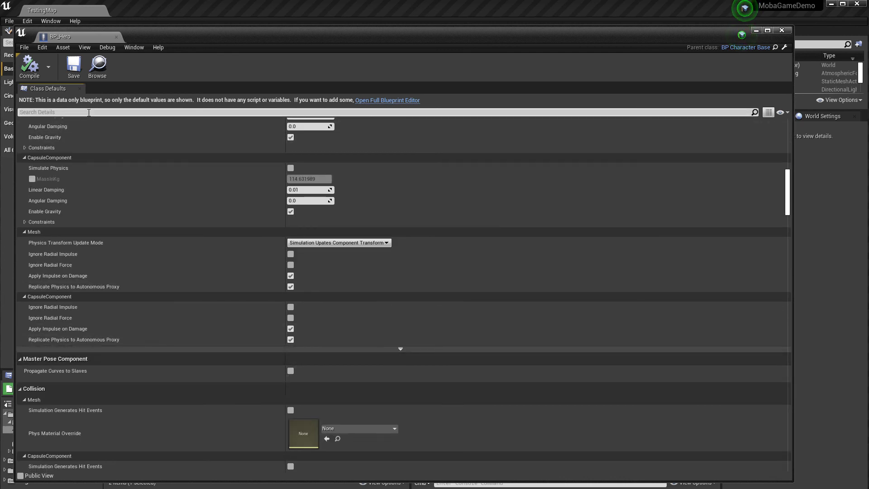
type("use")
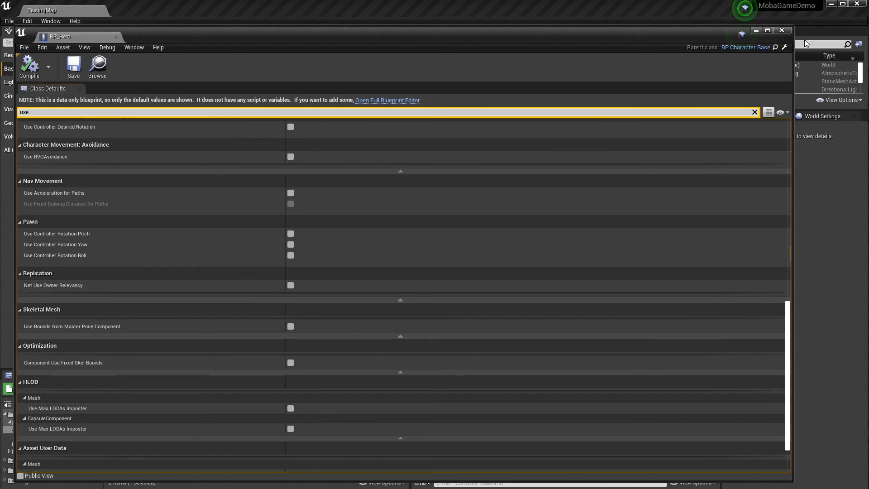
left_click(116, 37)
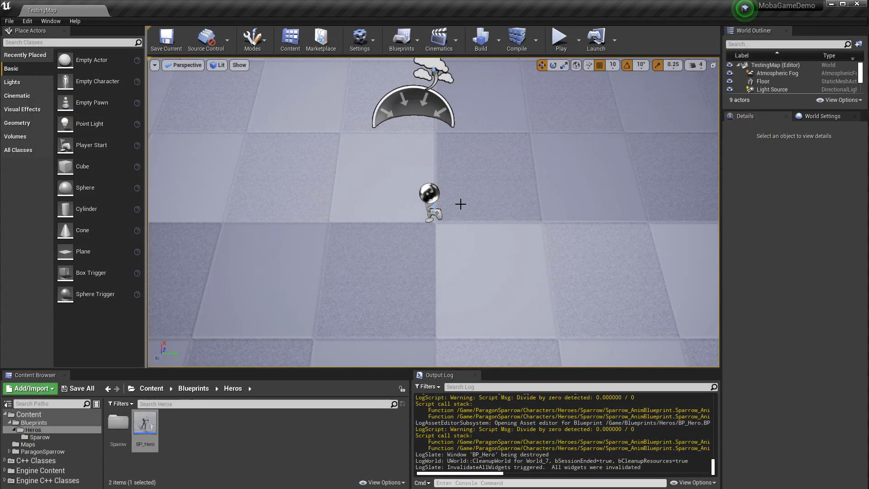
right_click_drag(459, 204, 400, 213)
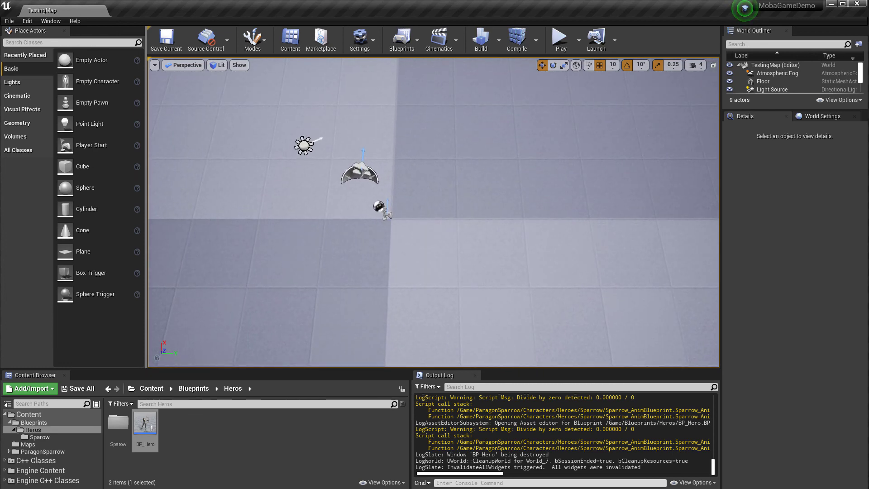